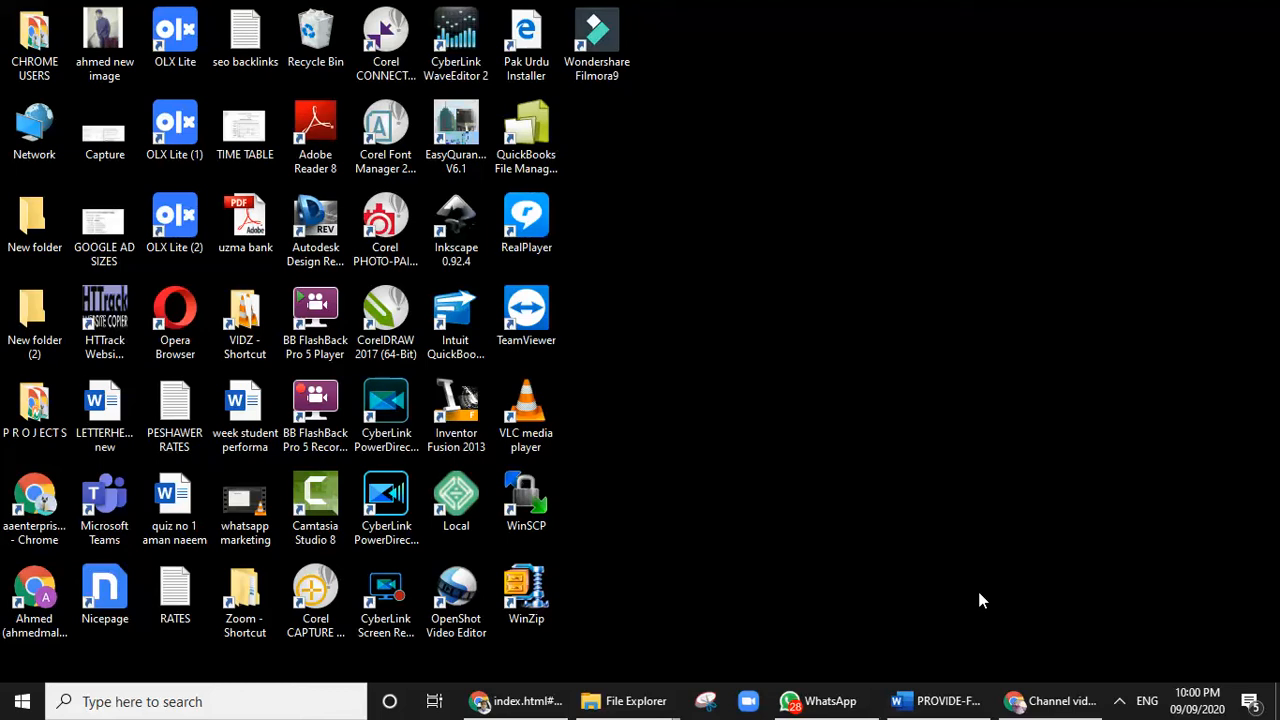
# Switch to File Explorer's PROJECTS window and open the ONLINE-MSWORD-CLASSES folder on New Volume (D:)
pyautogui.moveTo(975, 712)
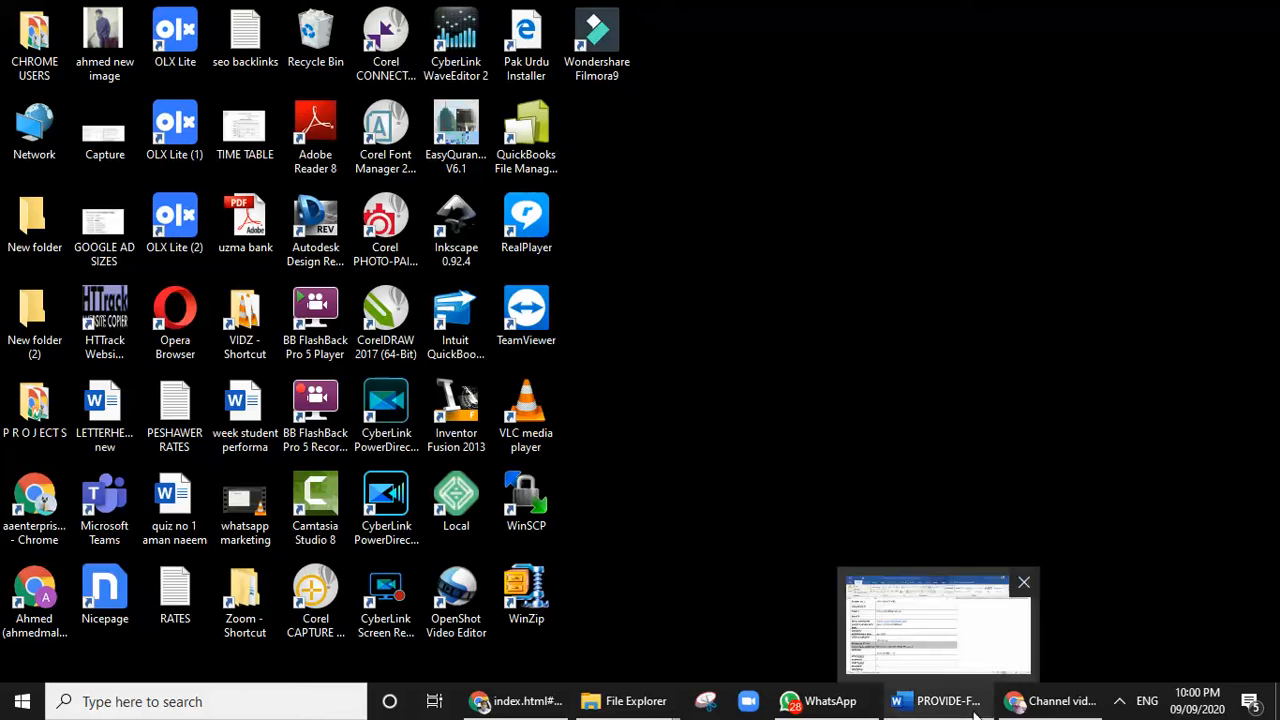
pyautogui.click(902, 620)
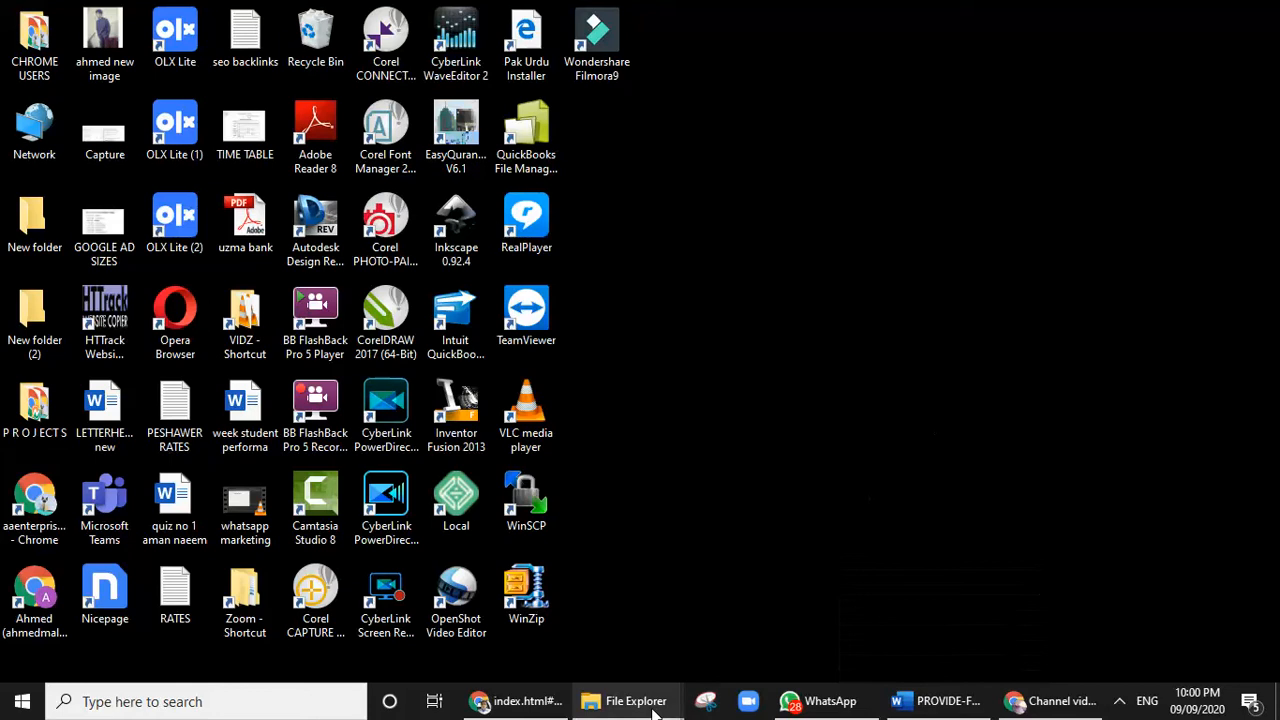
pyautogui.moveTo(652, 708)
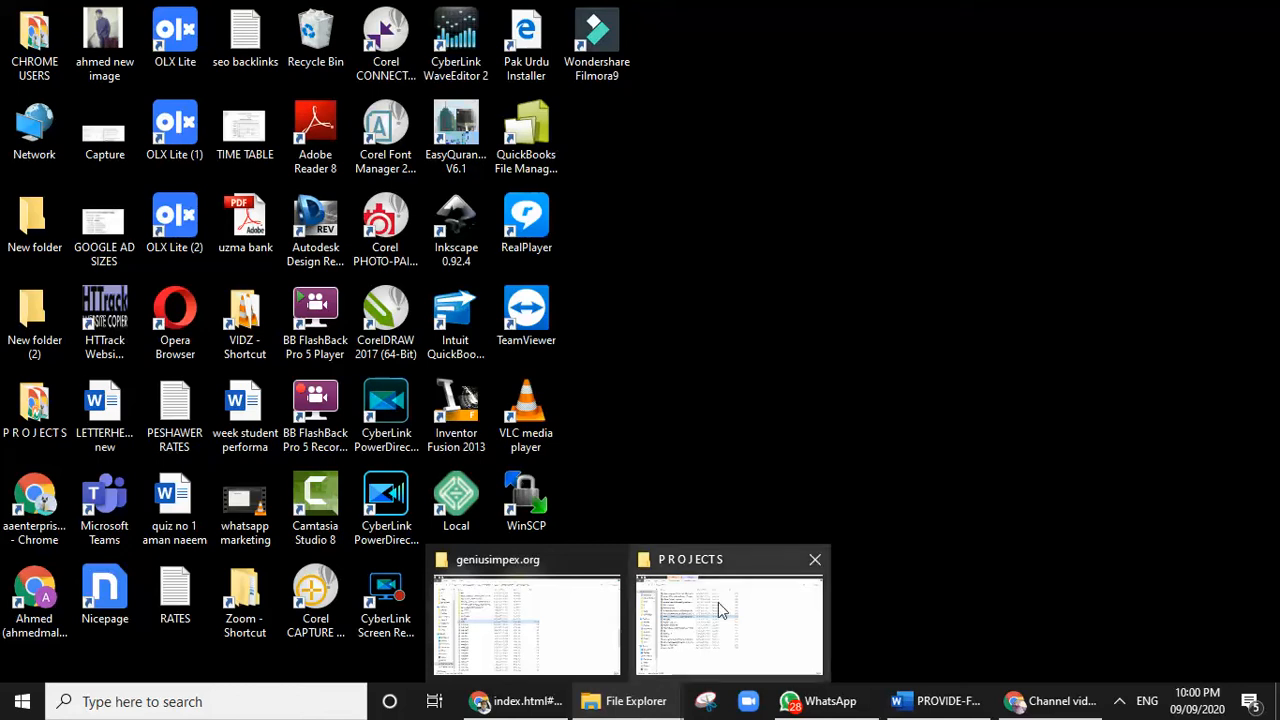
pyautogui.moveTo(718, 599)
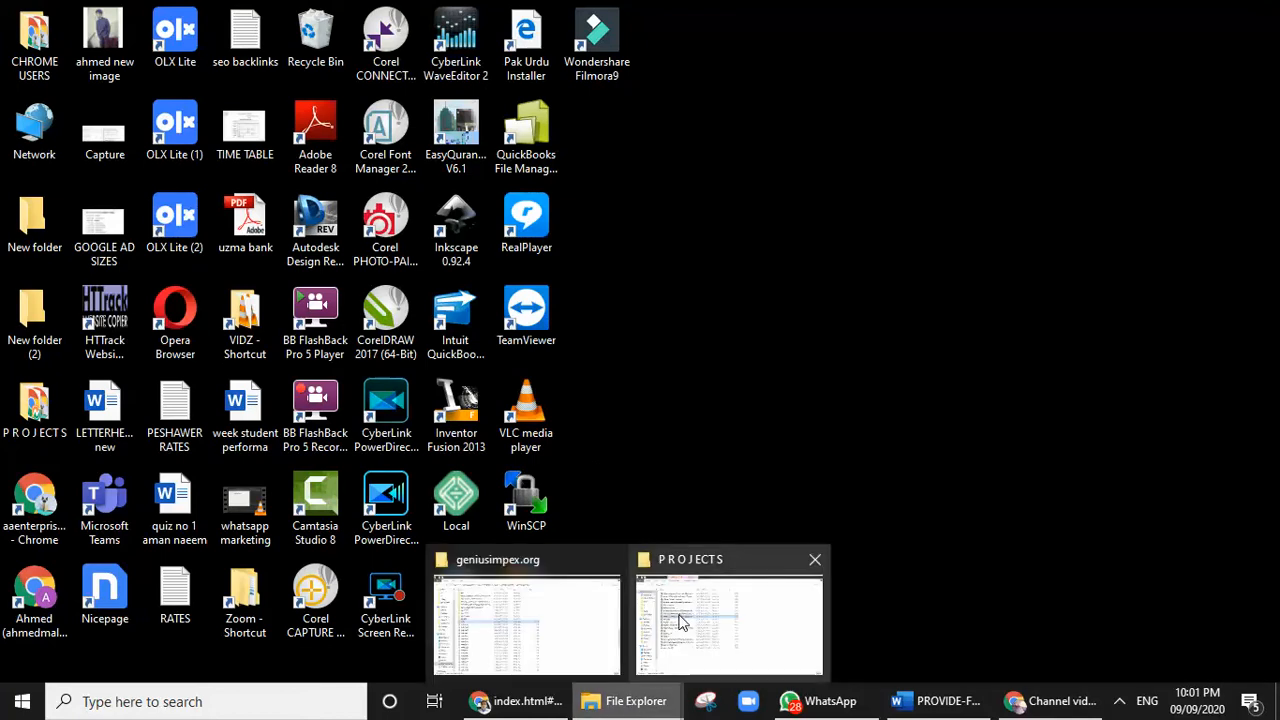
pyautogui.moveTo(668, 628)
pyautogui.click(683, 621)
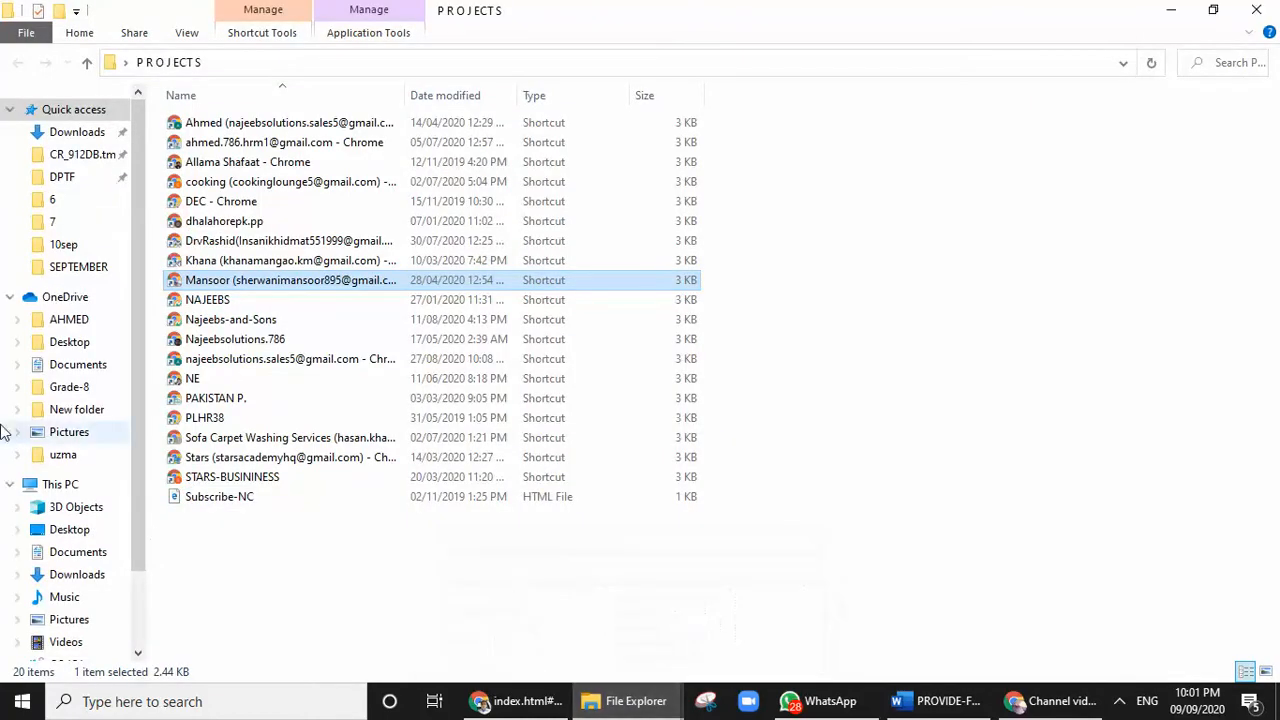
pyautogui.click(82, 484)
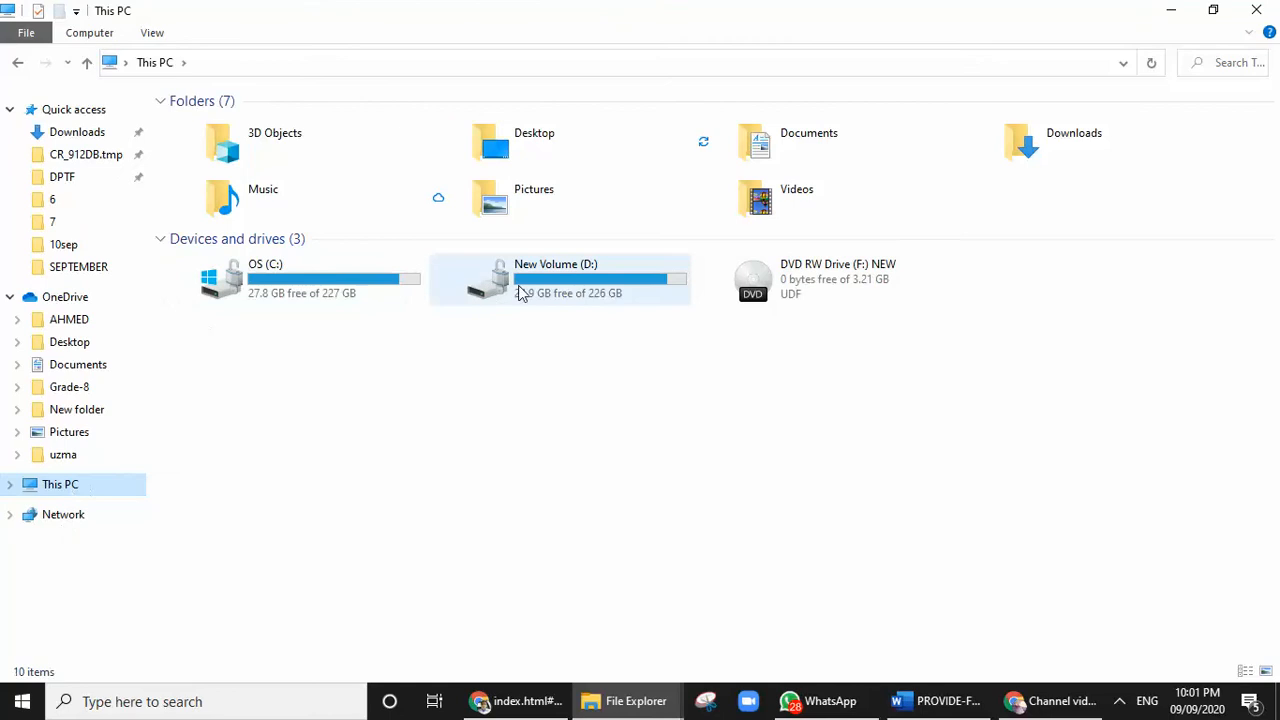
pyautogui.doubleClick(556, 290)
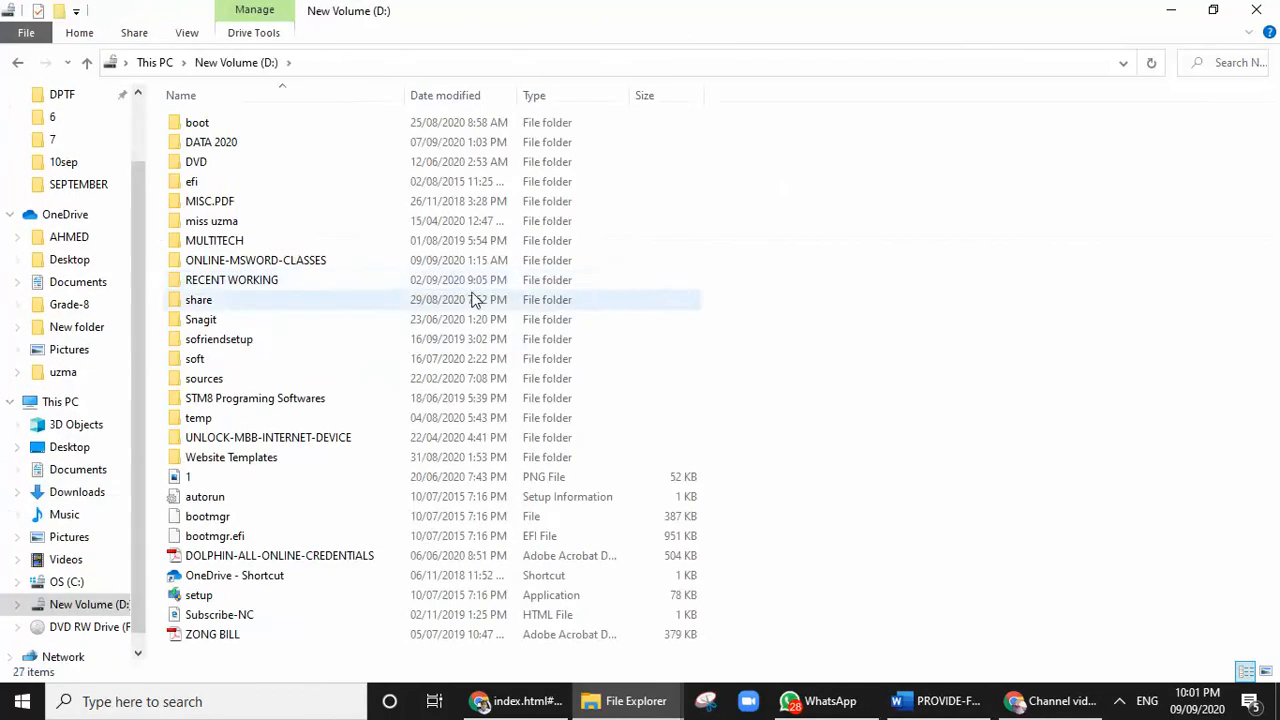
pyautogui.doubleClick(268, 260)
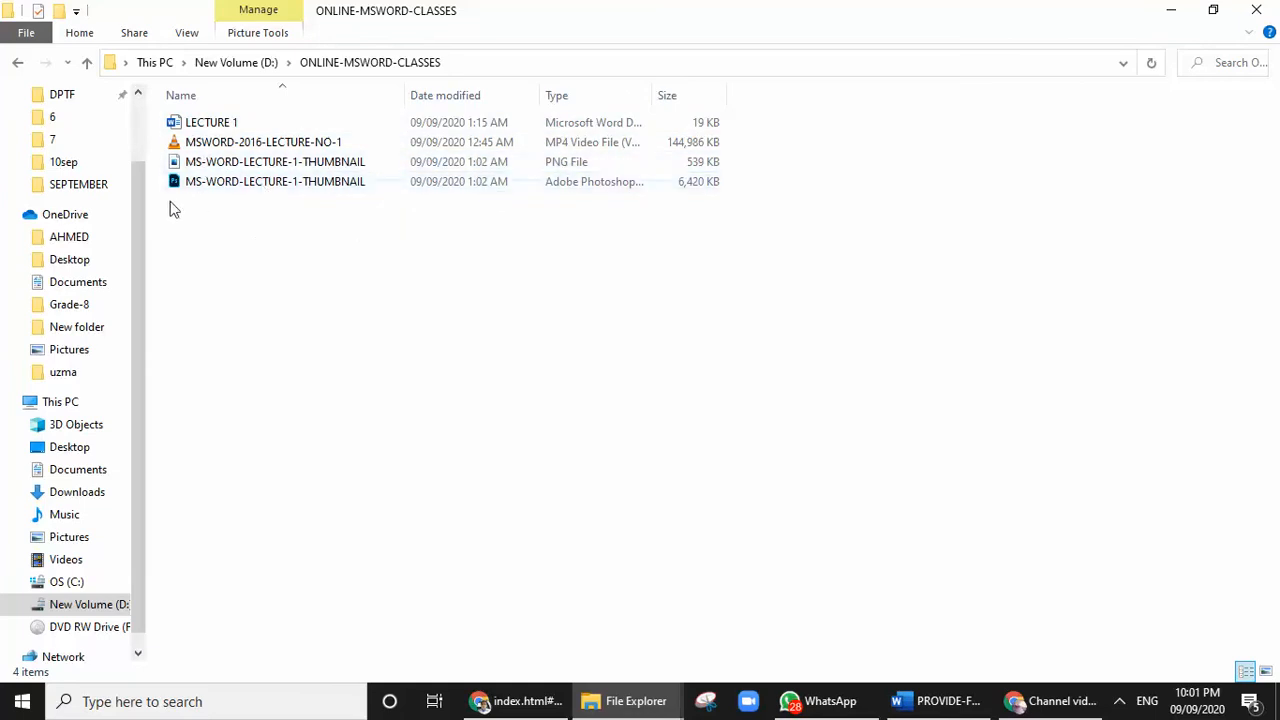
# Open the LECTURE 1 Word document, entering its file password
pyautogui.click(239, 124)
pyautogui.doubleClick(239, 123)
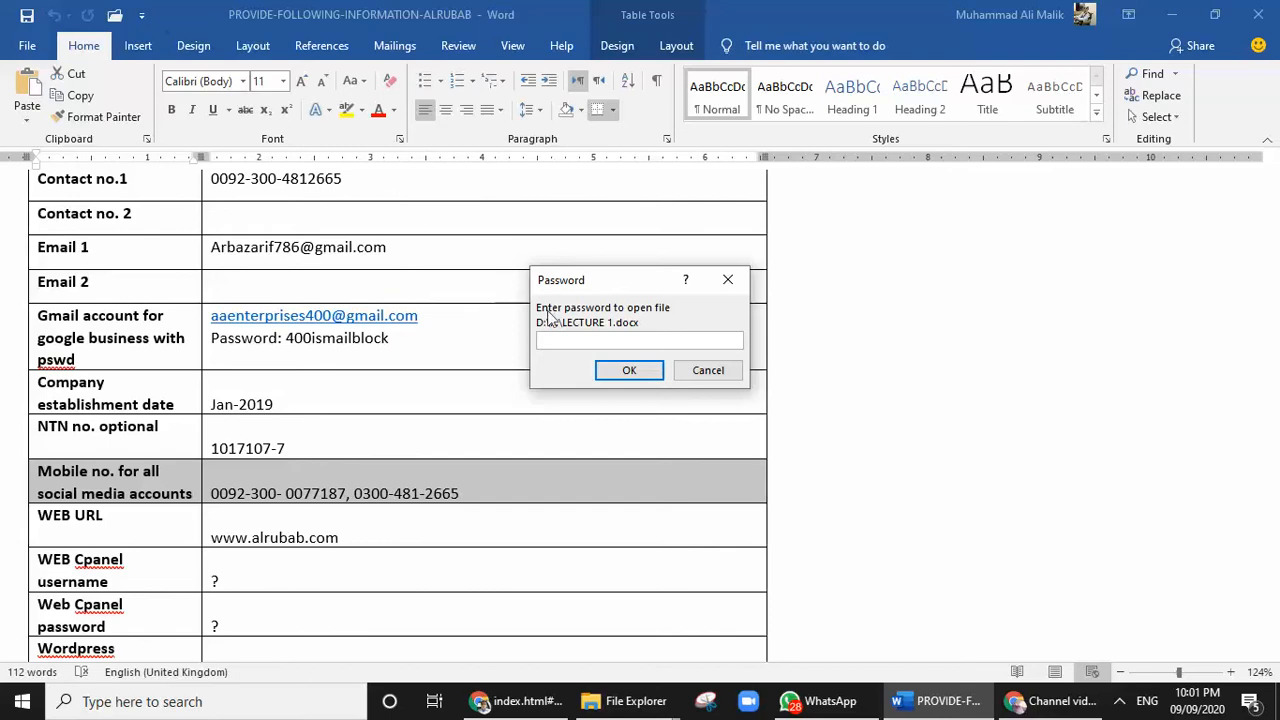
pyautogui.write('•••')
pyautogui.click(630, 369)
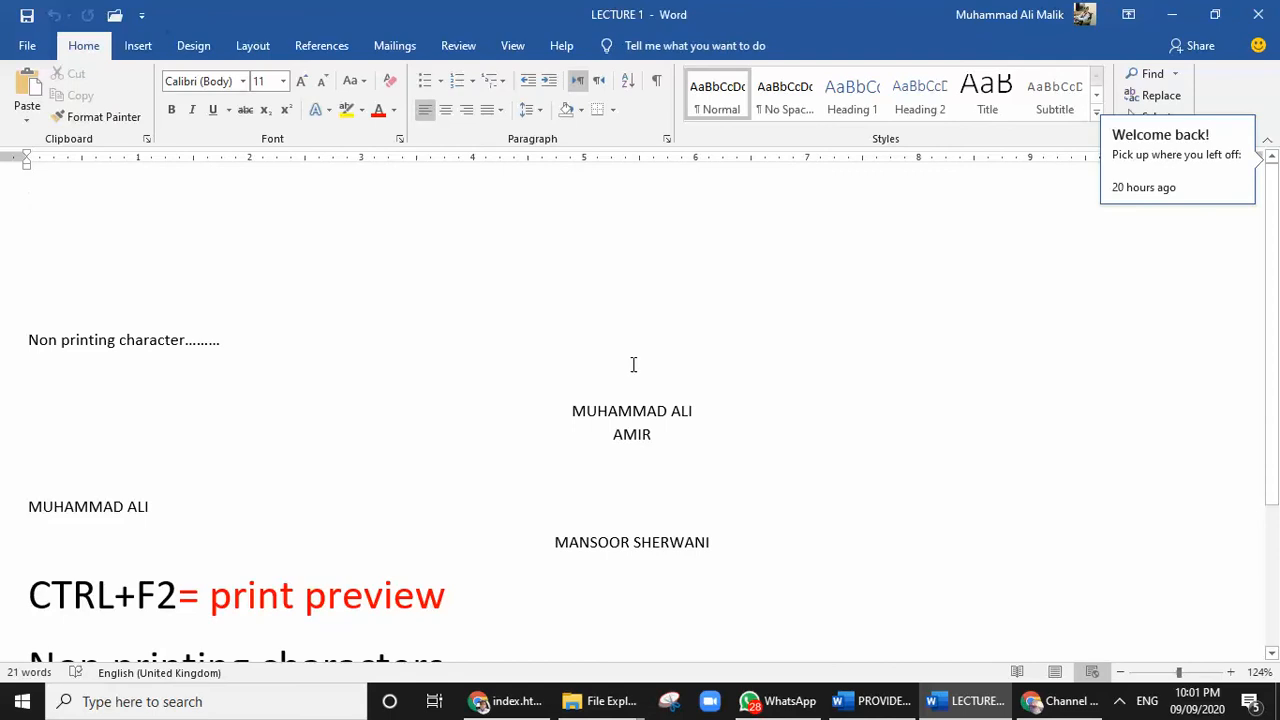
# Reset the paragraph formatting of the "LAST TOPIC = SAVE/SAVE AS" line to remove its yellow shading
pyautogui.scroll(-2, 511, 414)
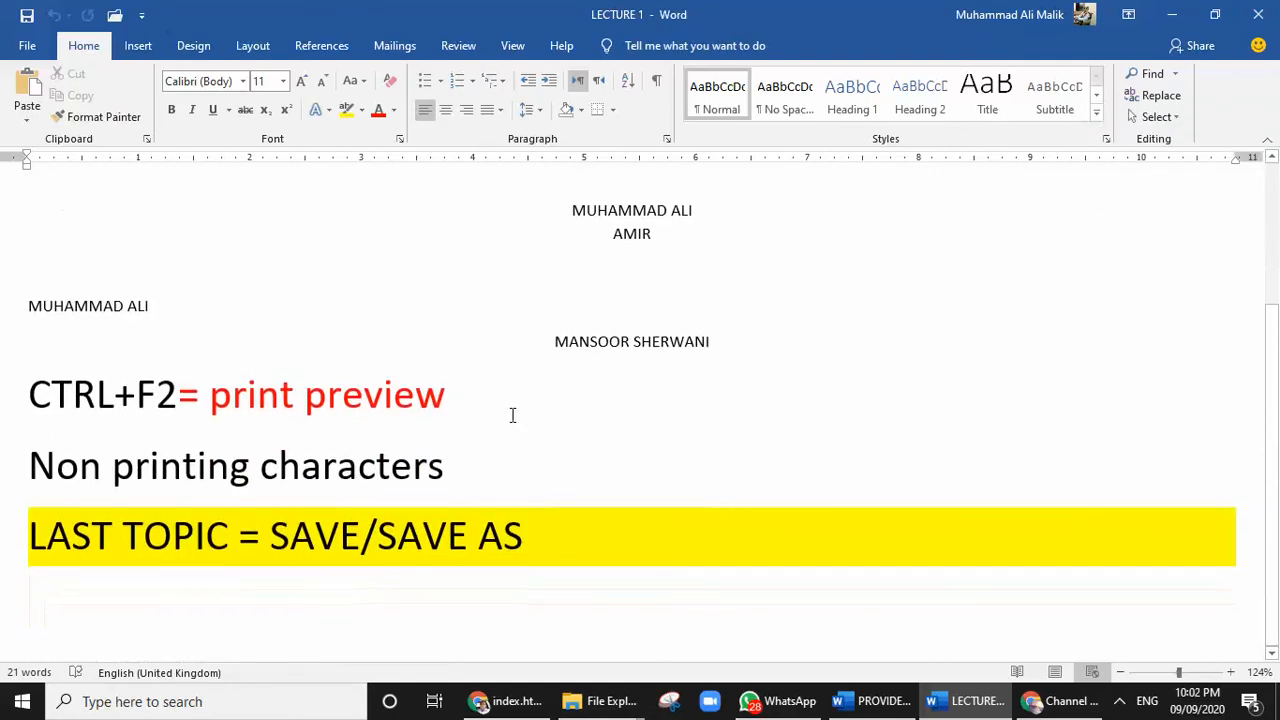
pyautogui.moveTo(46, 540); pyautogui.dragTo(774, 572)
pyautogui.click(627, 539)
pyautogui.hotkey('ctrl', 'q')
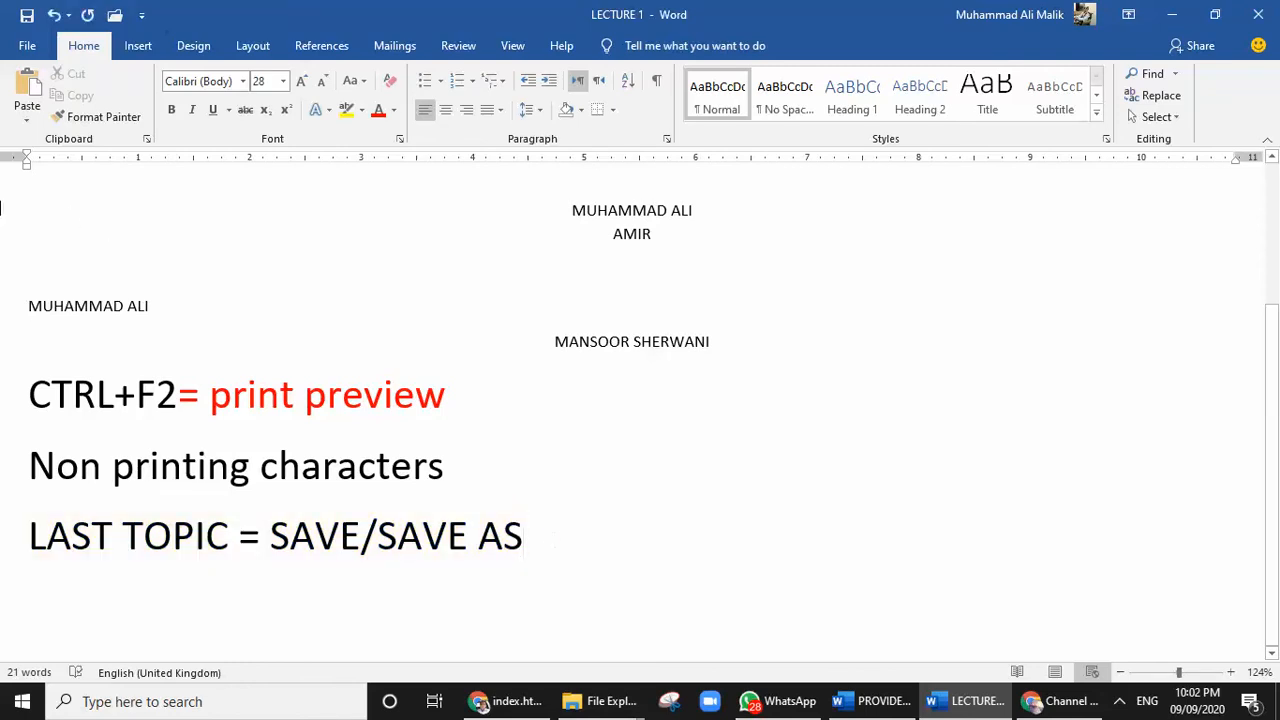
pyautogui.click(27, 48)
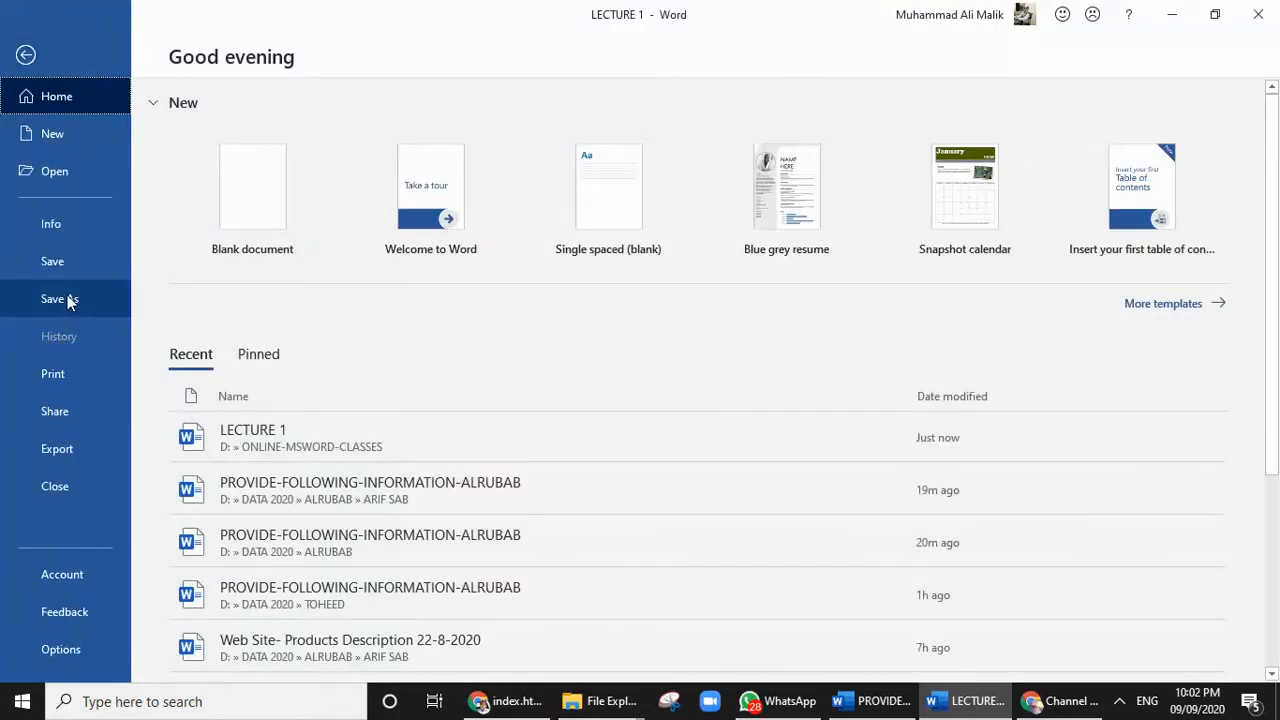
pyautogui.click(25, 56)
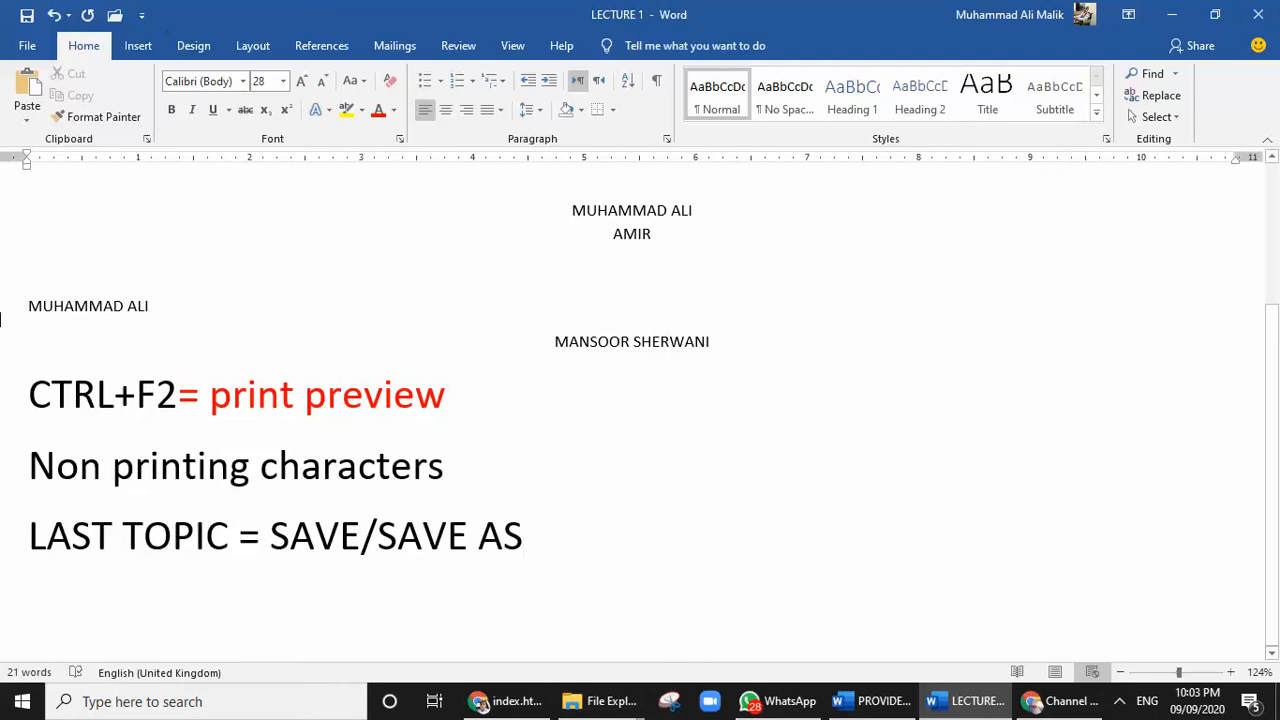
pyautogui.scroll(3, 608, 243)
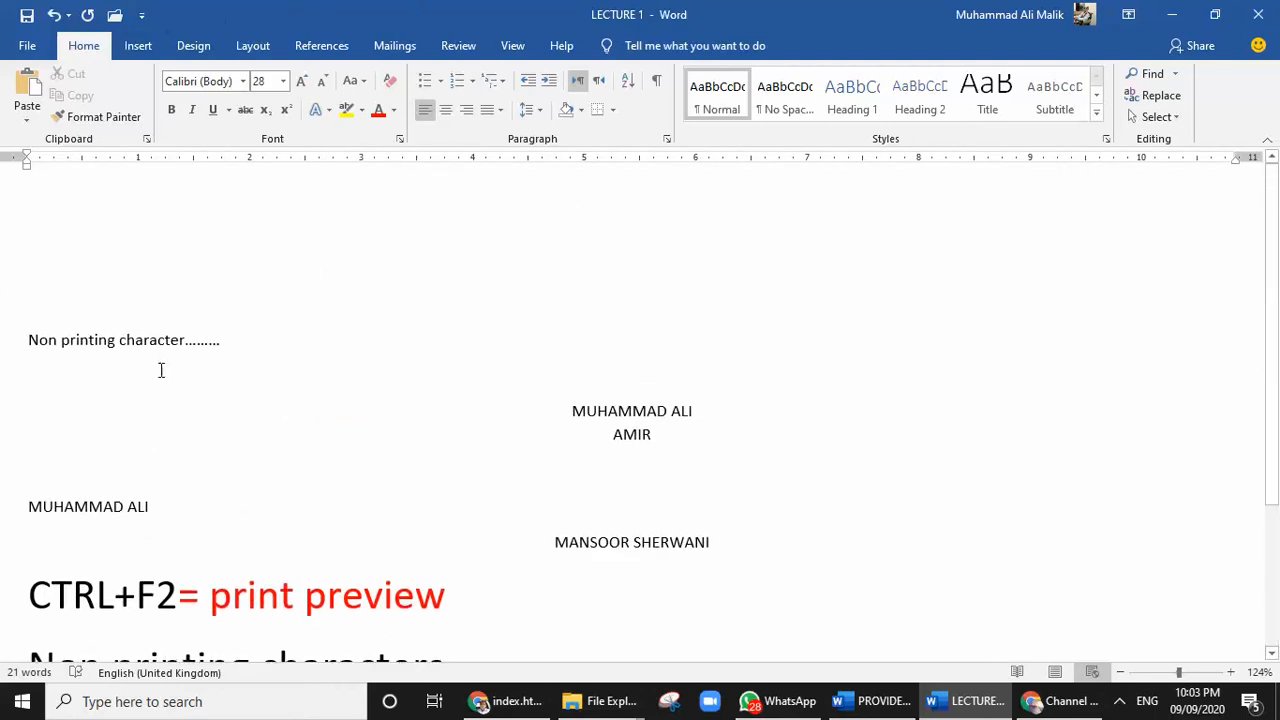
pyautogui.tripleClick(73, 340)
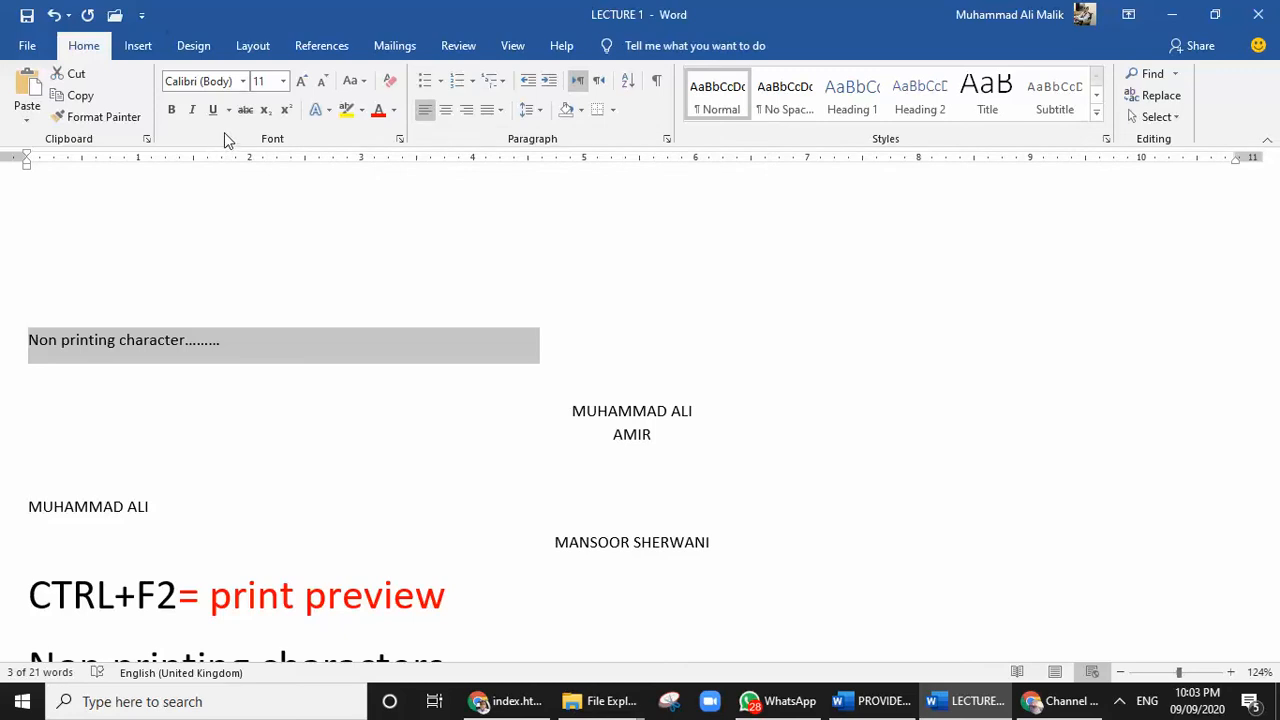
pyautogui.click(27, 50)
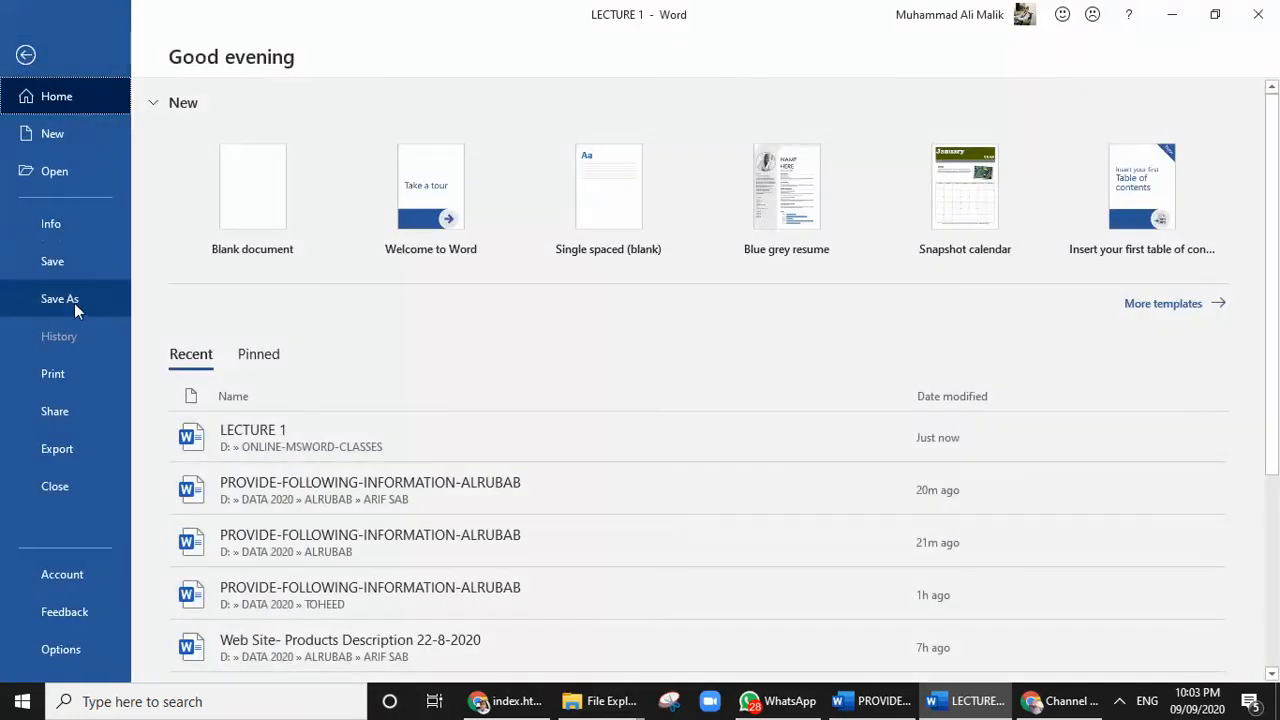
pyautogui.click(76, 302)
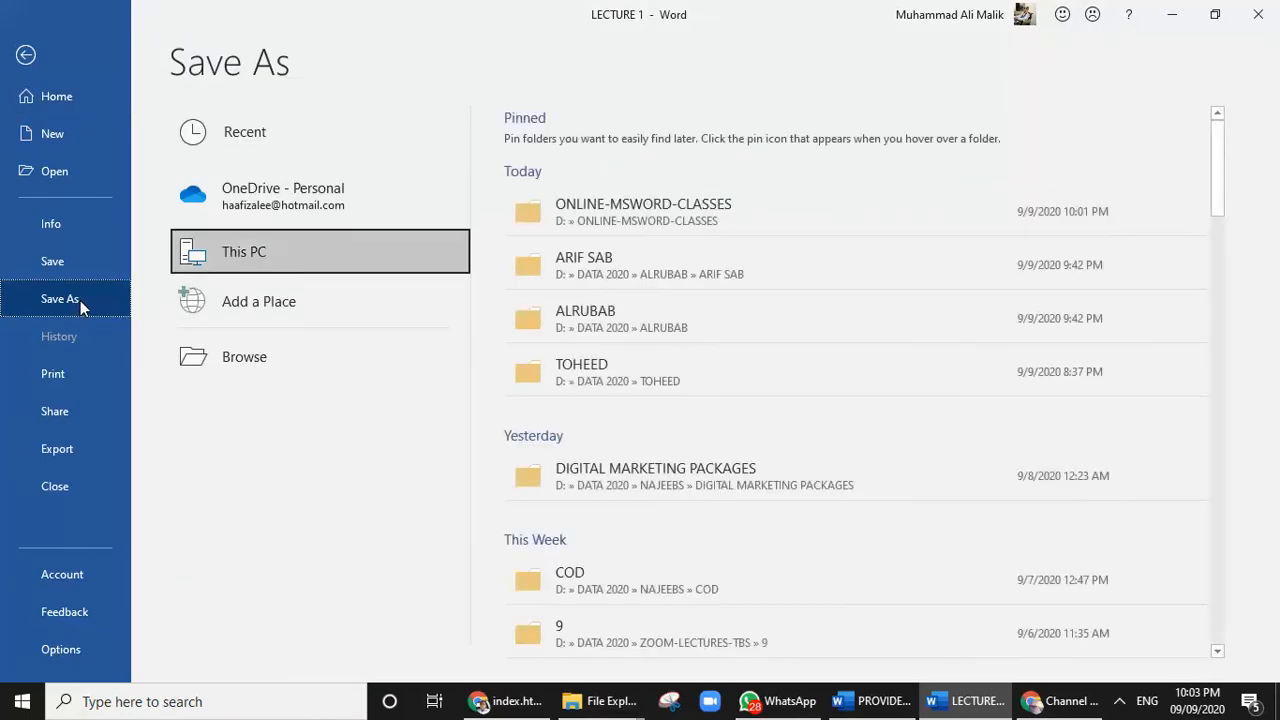
pyautogui.press('Escape')
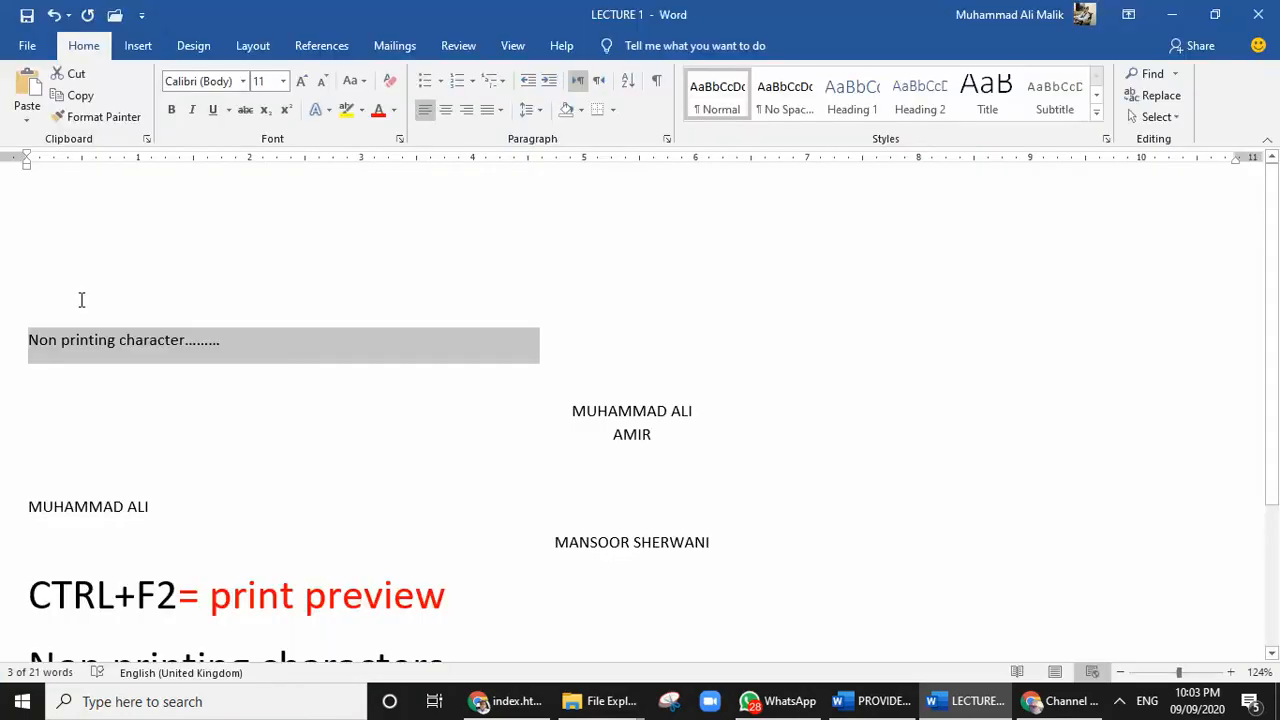
# Bring up the Save As dialog for LECTURE 1 and set the file type to Word 97-2003 Document
pyautogui.press('F12')
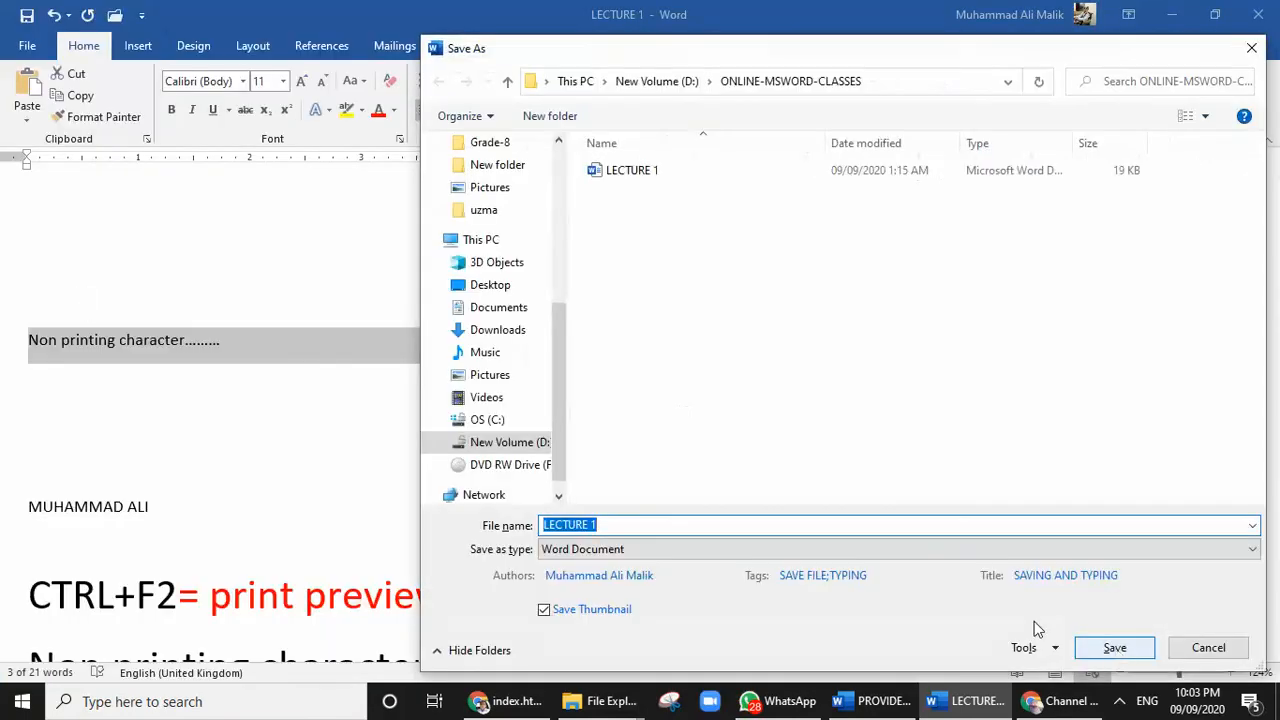
pyautogui.moveTo(742, 57); pyautogui.dragTo(680, 22)
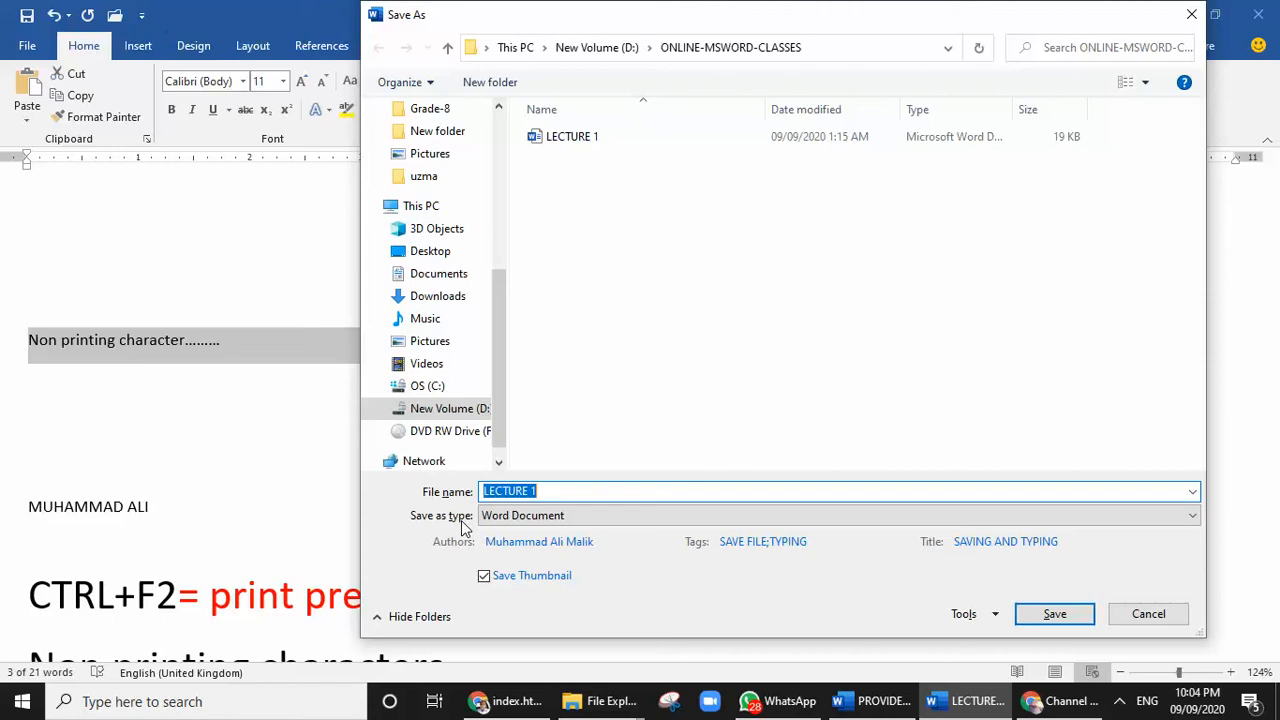
pyautogui.click(545, 517)
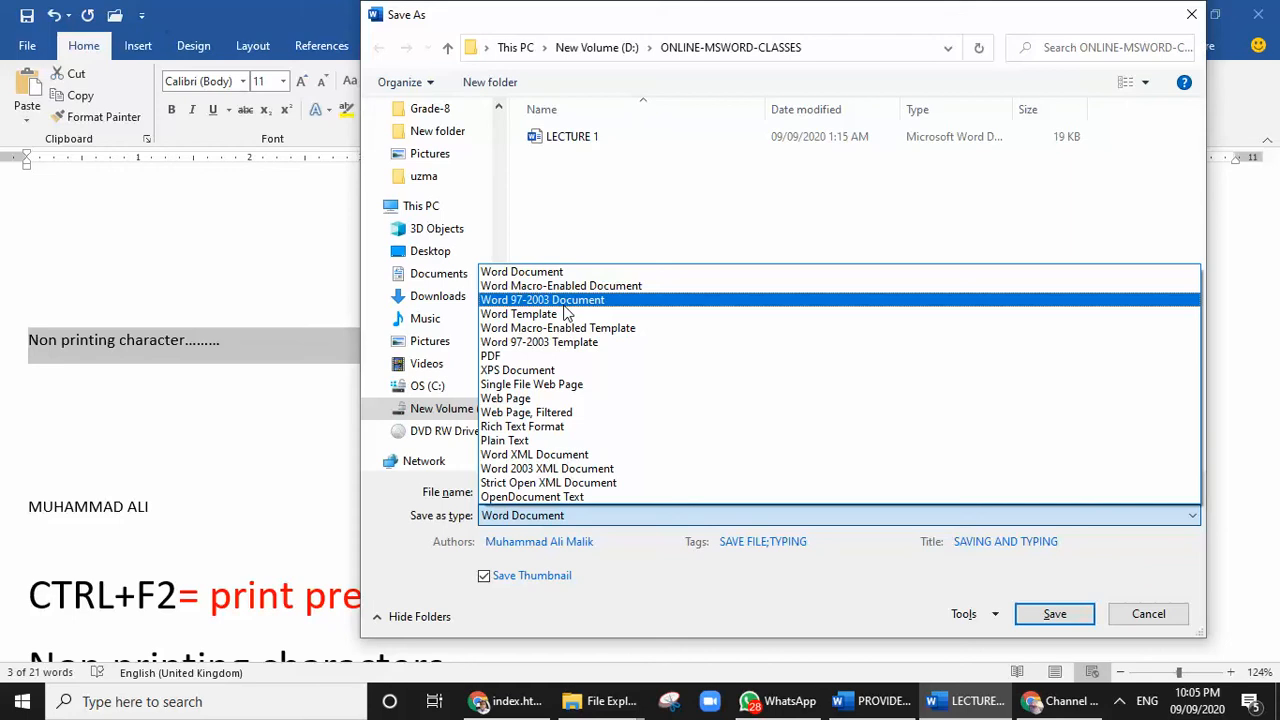
pyautogui.click(522, 272)
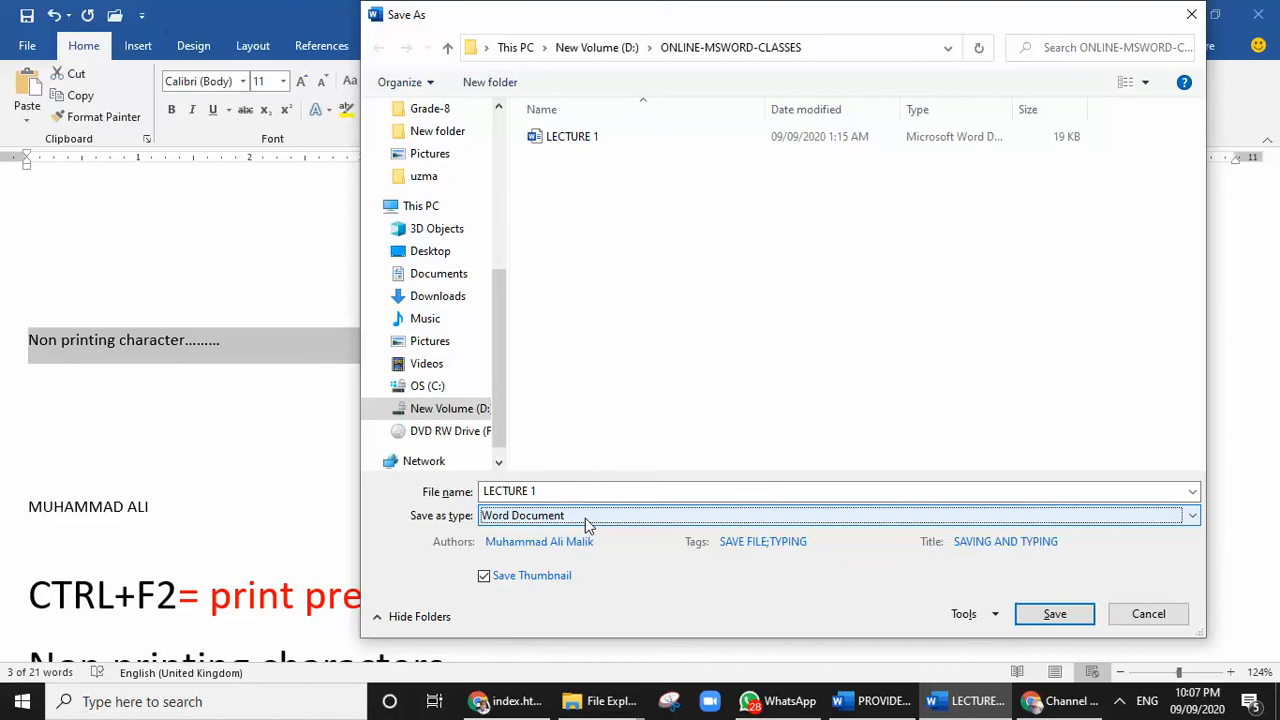
pyautogui.click(587, 515)
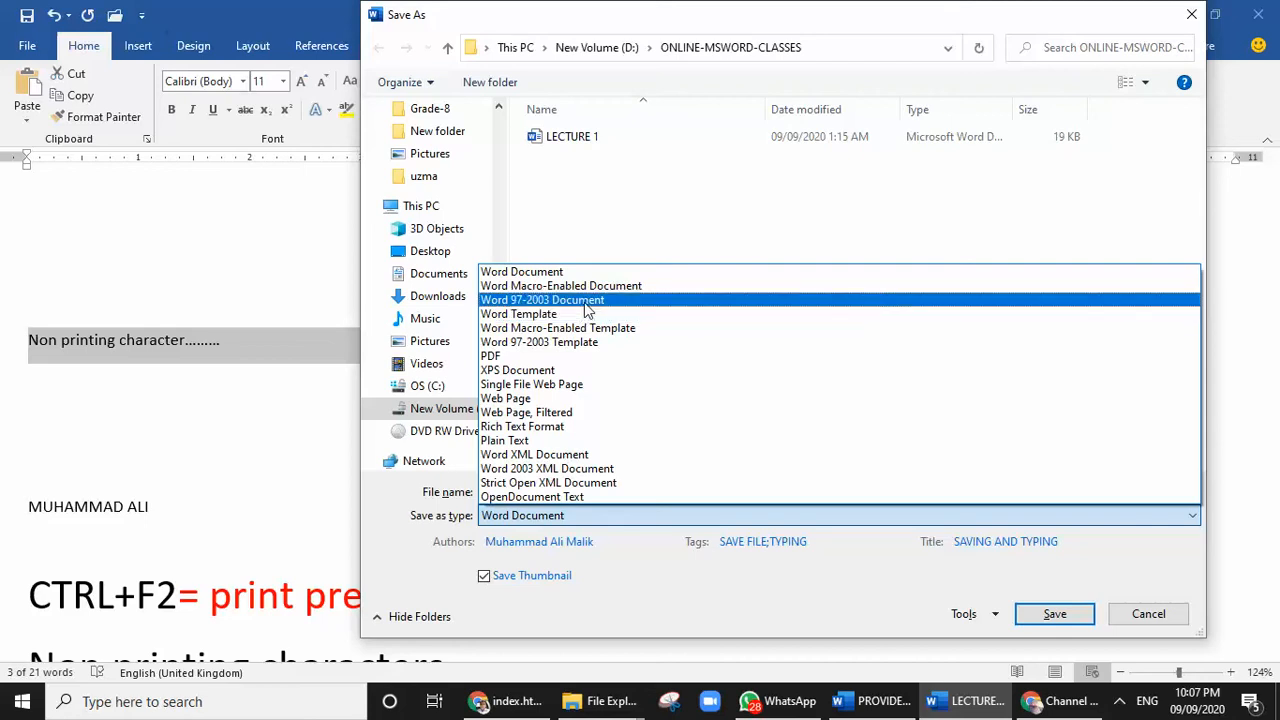
pyautogui.click(586, 302)
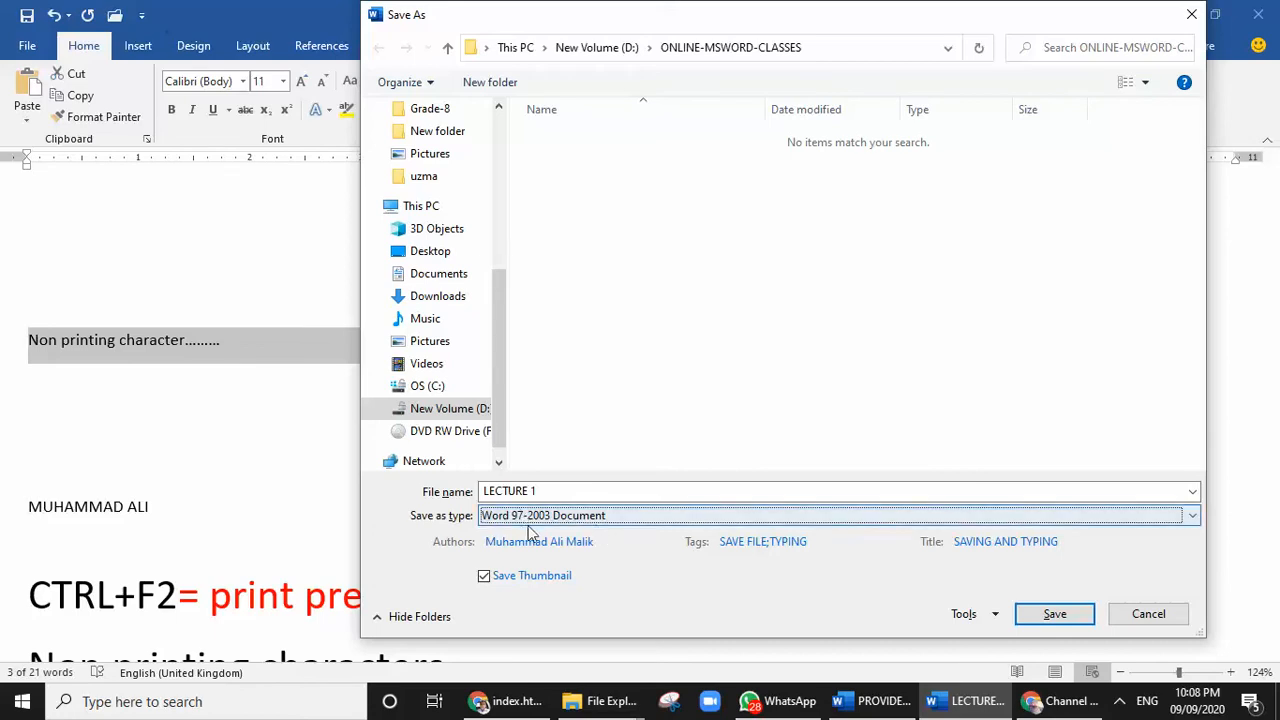
# Try to save the copy as "LECTURE 1-old-version", accepting conversion to an Office Open XML format
pyautogui.click(577, 489)
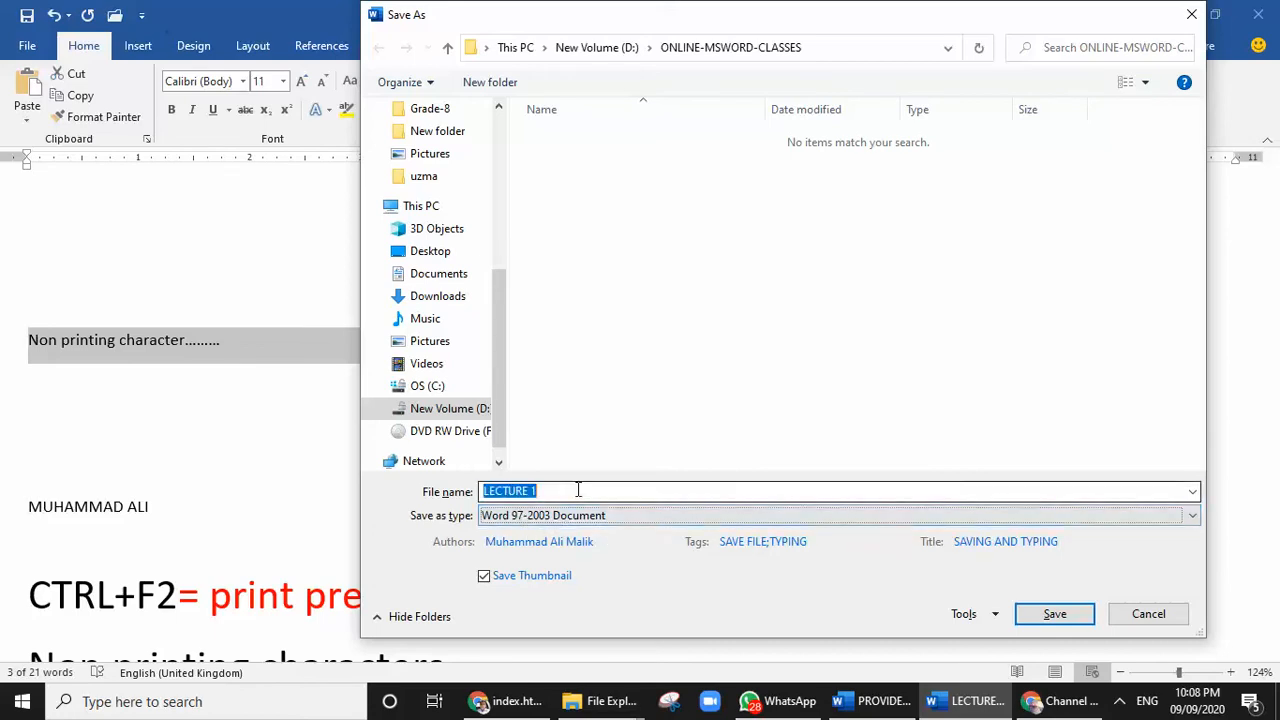
pyautogui.click(581, 490)
pyautogui.write('-old-version')
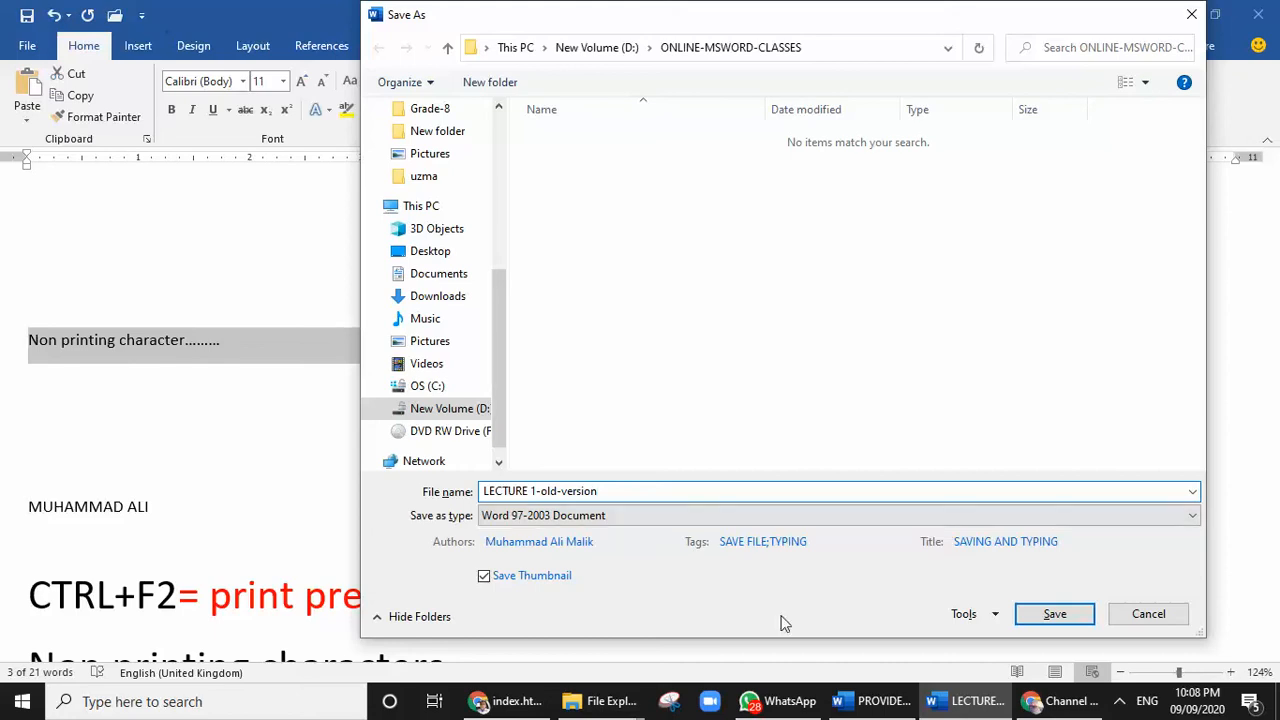
pyautogui.click(1052, 616)
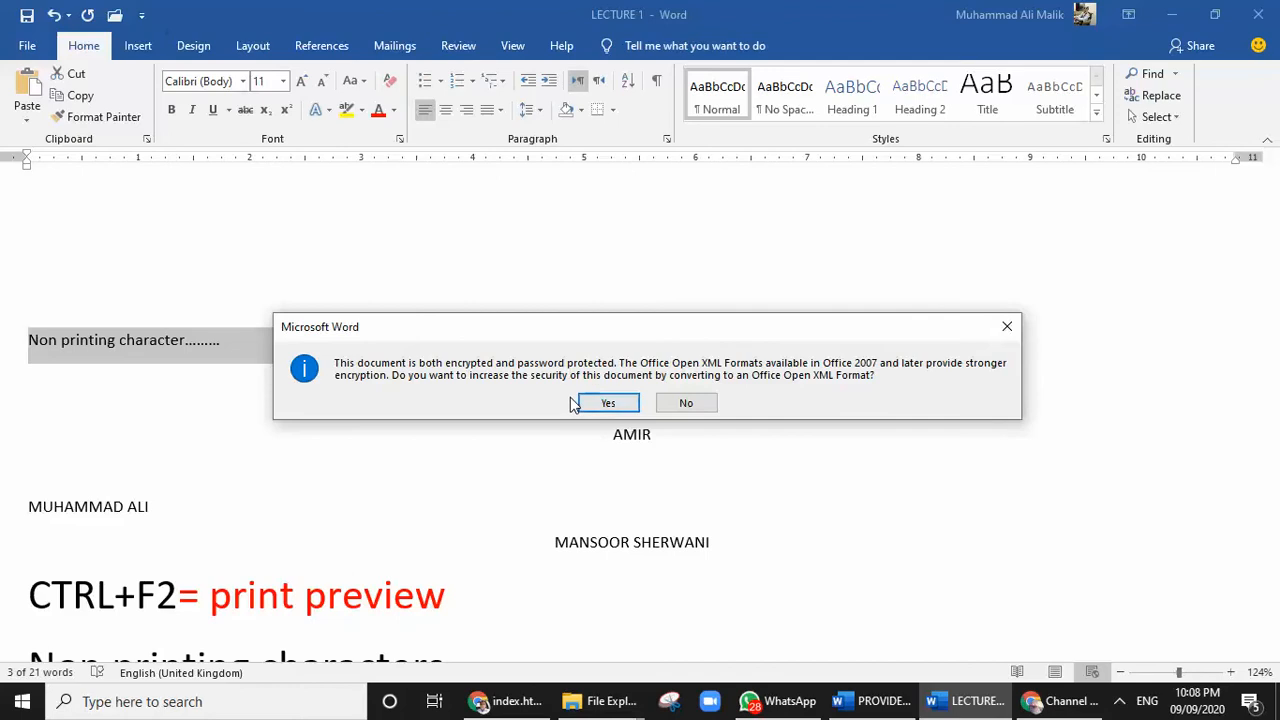
pyautogui.click(609, 404)
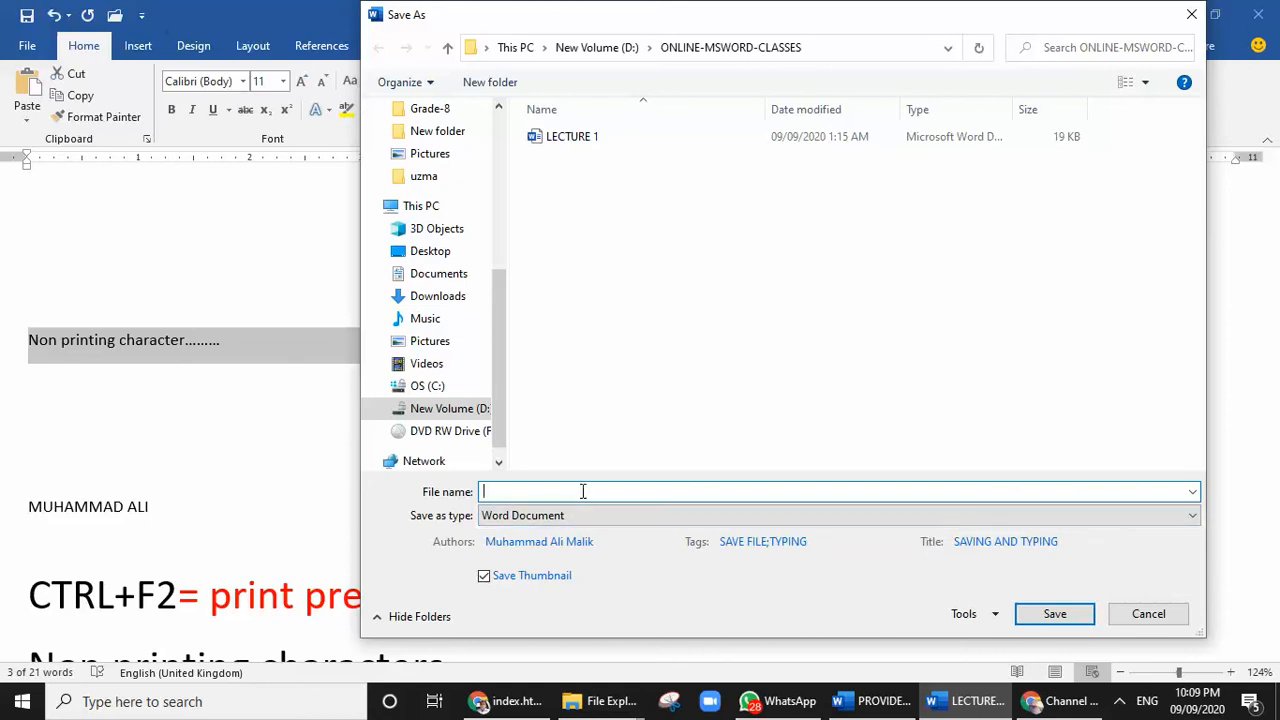
# Save the document in ONLINE-MSWORD-CLASSES under the name "LECT" as a Word 97-2003 Document
pyautogui.write('LECTU')
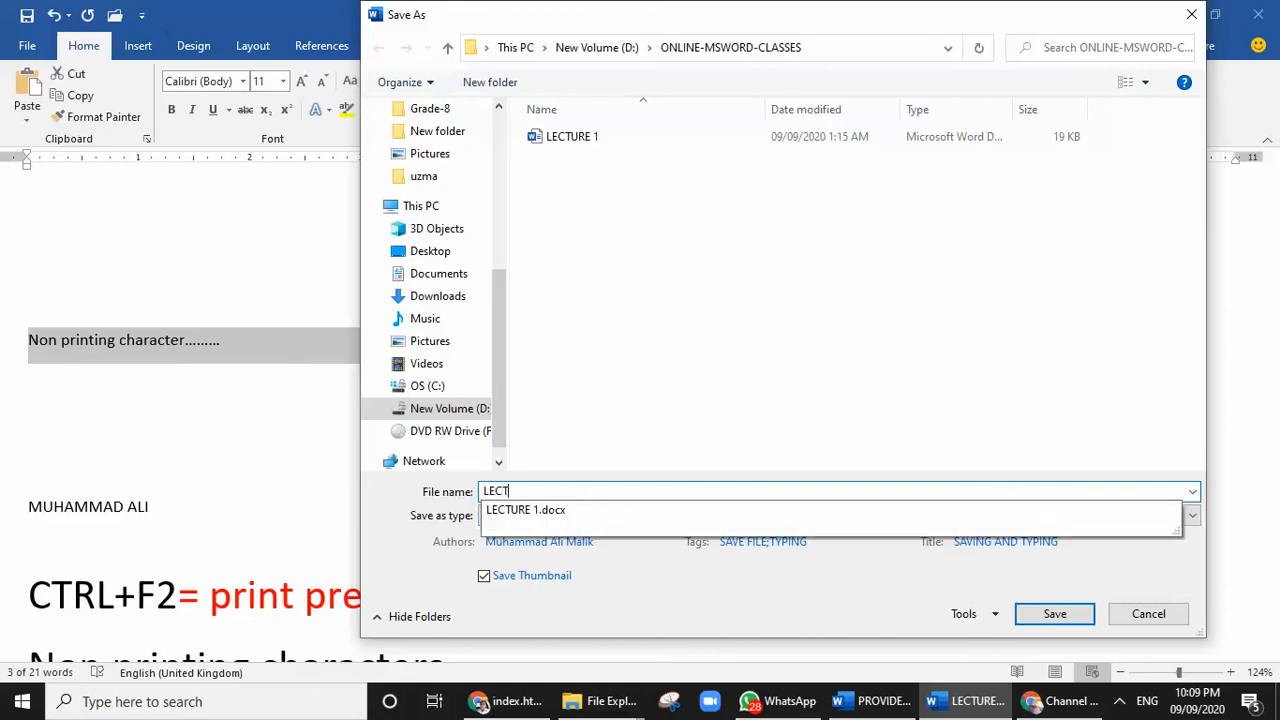
pyautogui.press('BackSpace')
pyautogui.press('BackSpace')
pyautogui.write('T')
pyautogui.click(599, 455)
pyautogui.click(694, 518)
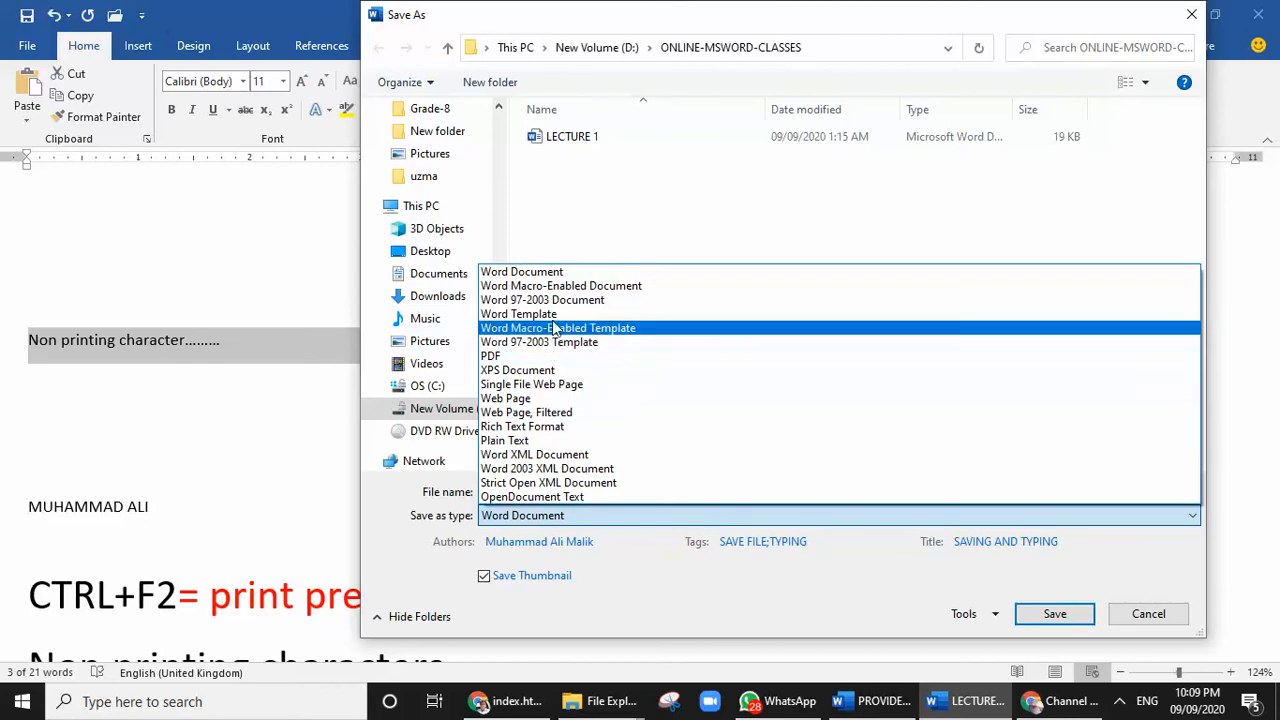
pyautogui.click(559, 305)
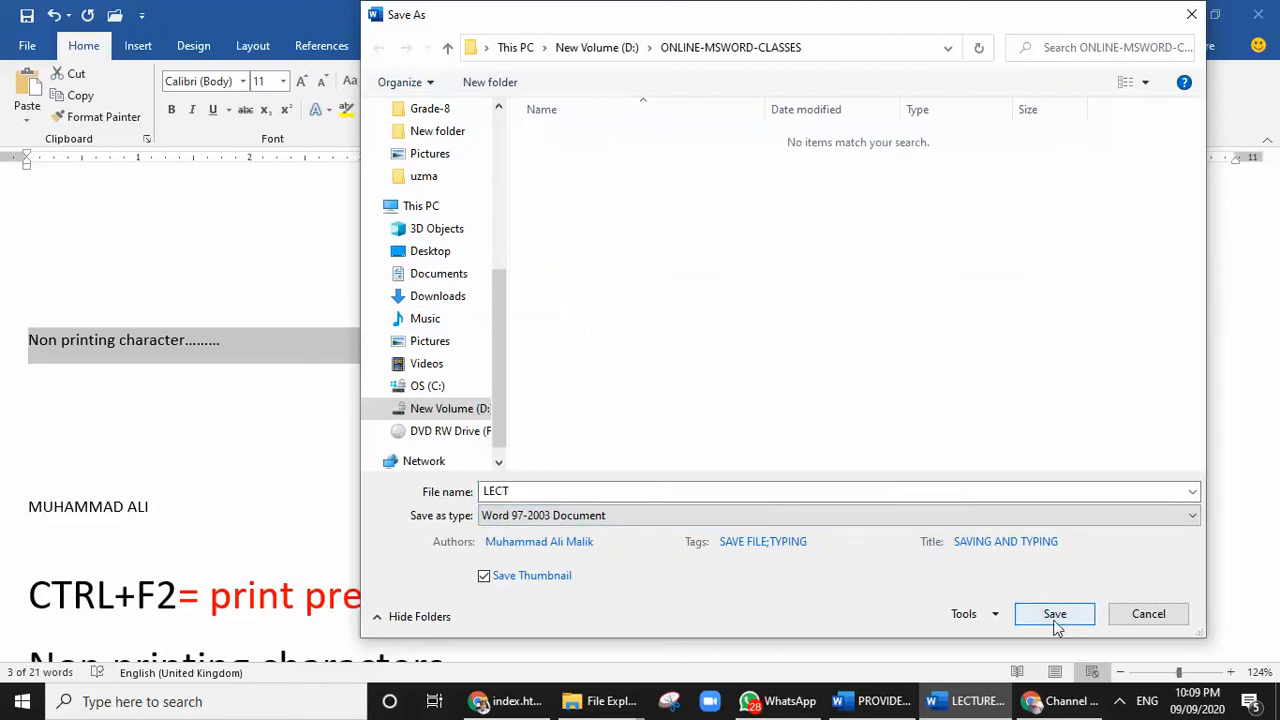
pyautogui.click(1045, 613)
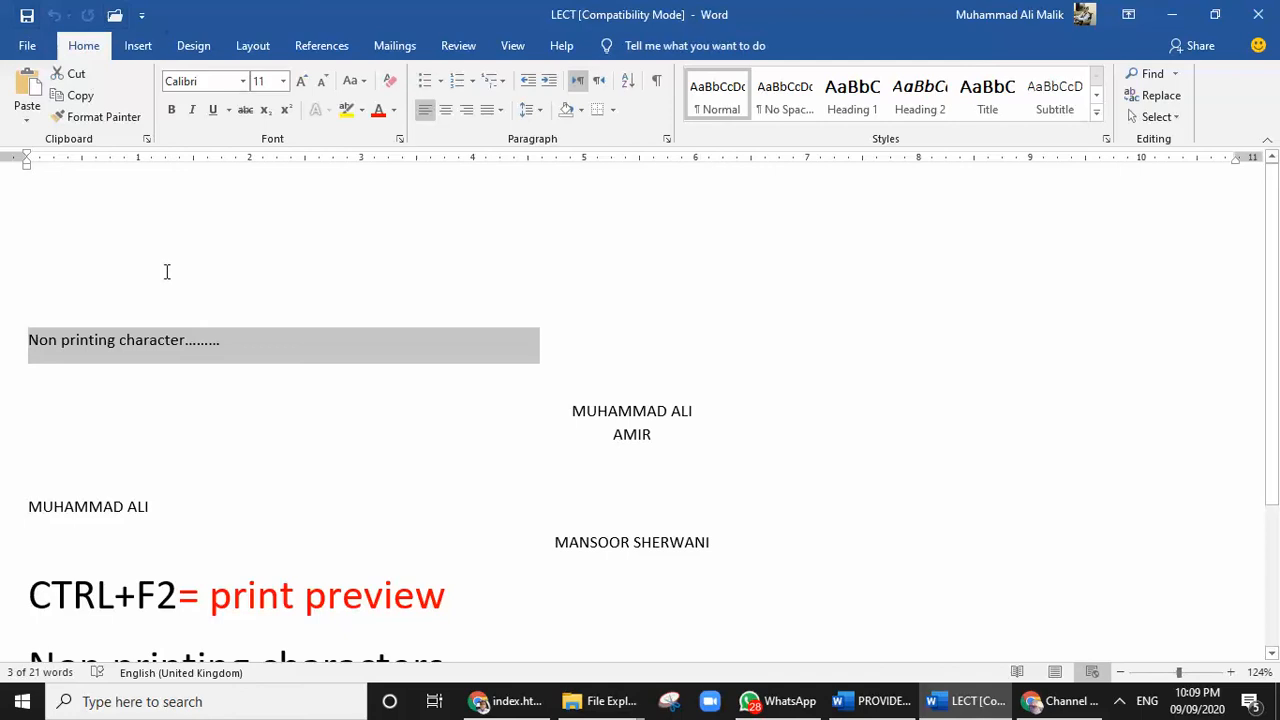
pyautogui.click(176, 364)
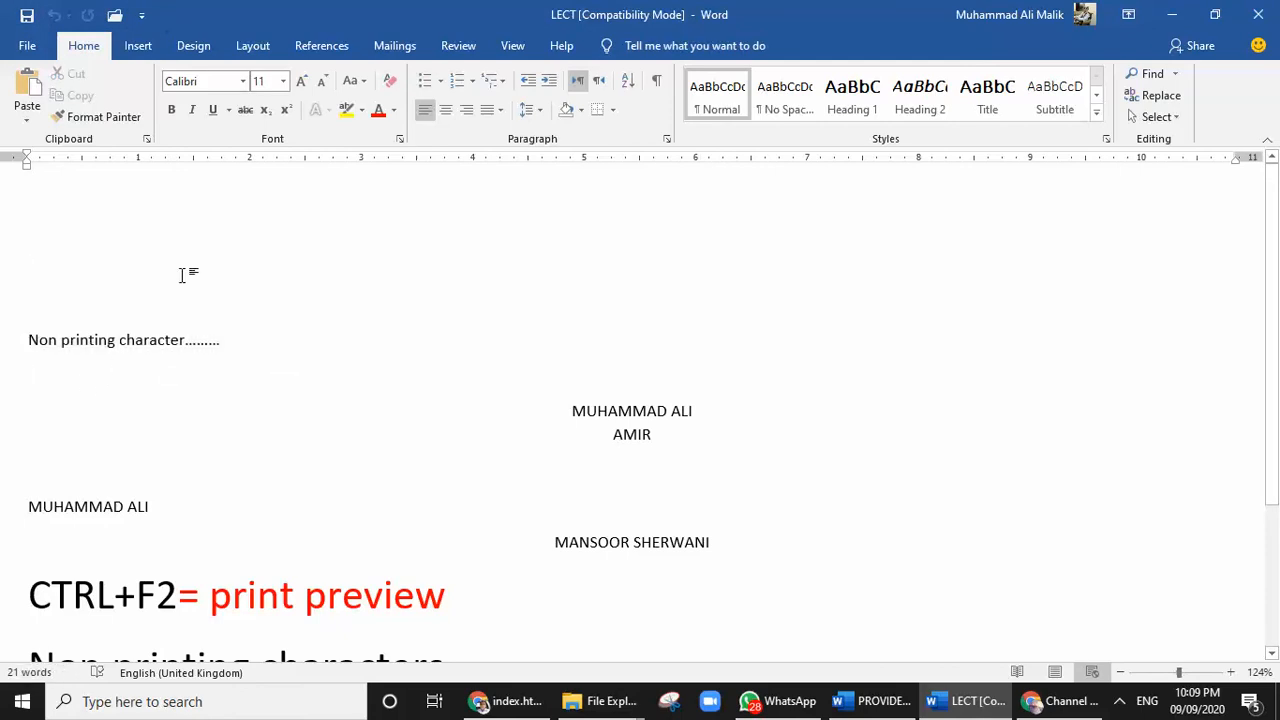
pyautogui.write('SELECTI')
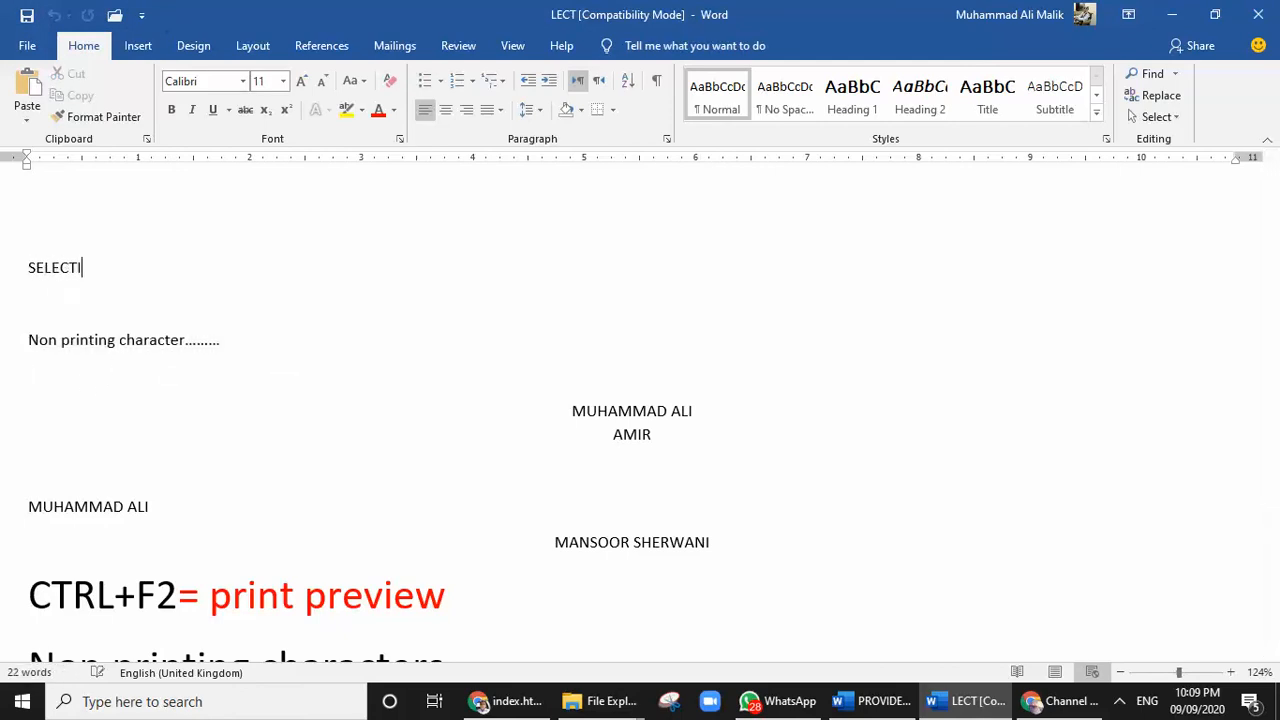
pyautogui.write('ON/ HIGHLIGHTIN')
pyautogui.press('BackSpace')
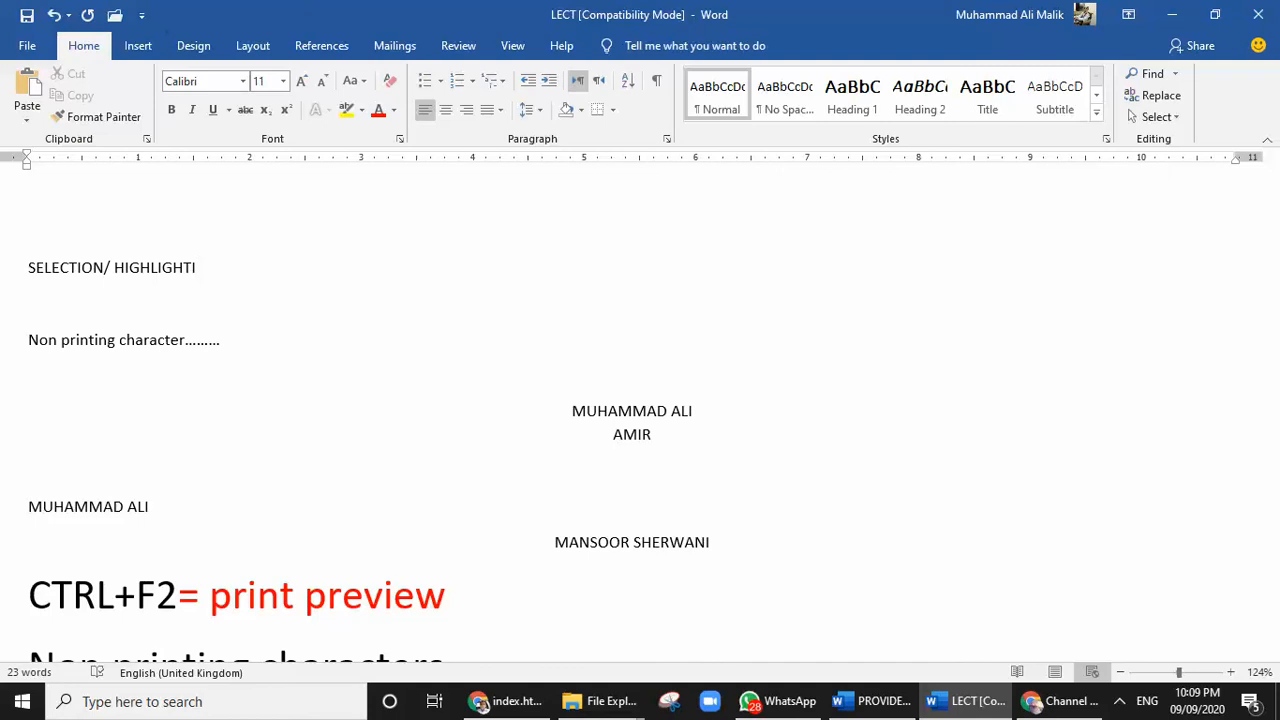
pyautogui.press('BackSpace')
pyautogui.press('BackSpace')
pyautogui.press('BackSpace')
pyautogui.press('BackSpace')
pyautogui.press('BackSpace')
pyautogui.press('BackSpace')
pyautogui.press('BackSpace')
pyautogui.press('BackSpace')
pyautogui.press('BackSpace')
pyautogui.press('BackSpace')
pyautogui.press('BackSpace')
pyautogui.press('BackSpace')
pyautogui.press('BackSpace')
pyautogui.press('BackSpace')
pyautogui.press('BackSpace')
pyautogui.press('BackSpace')
# Enter "Selecton" on the empty line above "Non printing character" and start a new line beneath it
pyautogui.press('BackSpace')
pyautogui.press('BackSpace')
pyautogui.press('BackSpace')
pyautogui.press('BackSpace')
pyautogui.press('BackSpace')
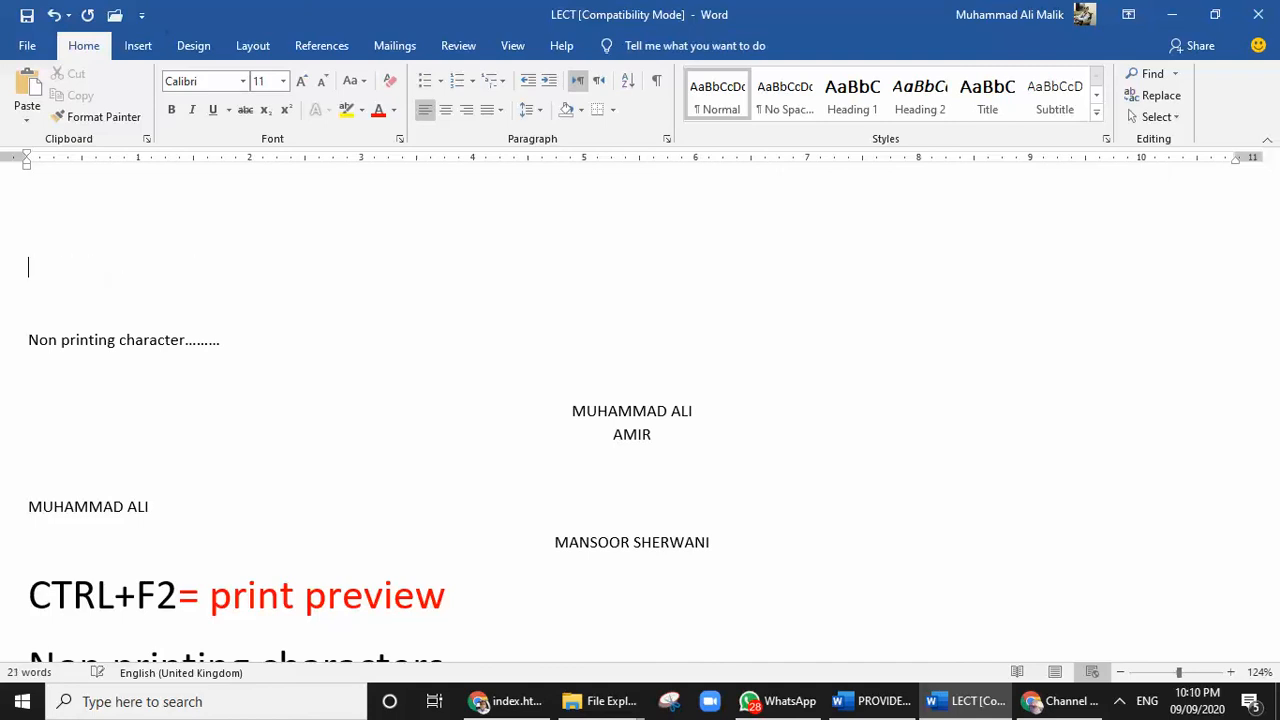
pyautogui.write('sele tion')
pyautogui.press('BackSpace')
pyautogui.press('BackSpace')
pyautogui.press('BackSpace')
pyautogui.press('BackSpace')
pyautogui.press('BackSpace')
pyautogui.write('ction')
pyautogui.press('Left')
pyautogui.press('Left')
pyautogui.press('Left')
pyautogui.press('BackSpace')
pyautogui.press('Right')
pyautogui.press('Right')
pyautogui.press('Return')
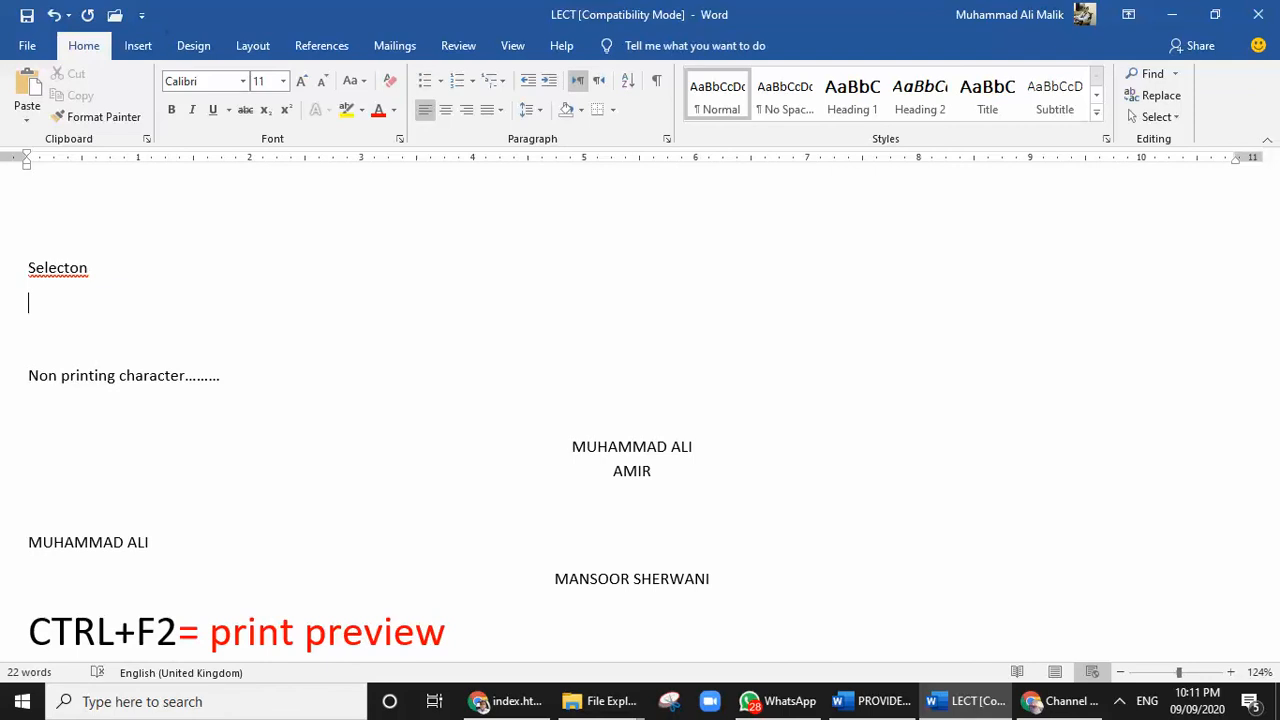
# Enter "SELECTON" in capitals on the empty line below "Selecton"
pyautogui.write('SELECTON')
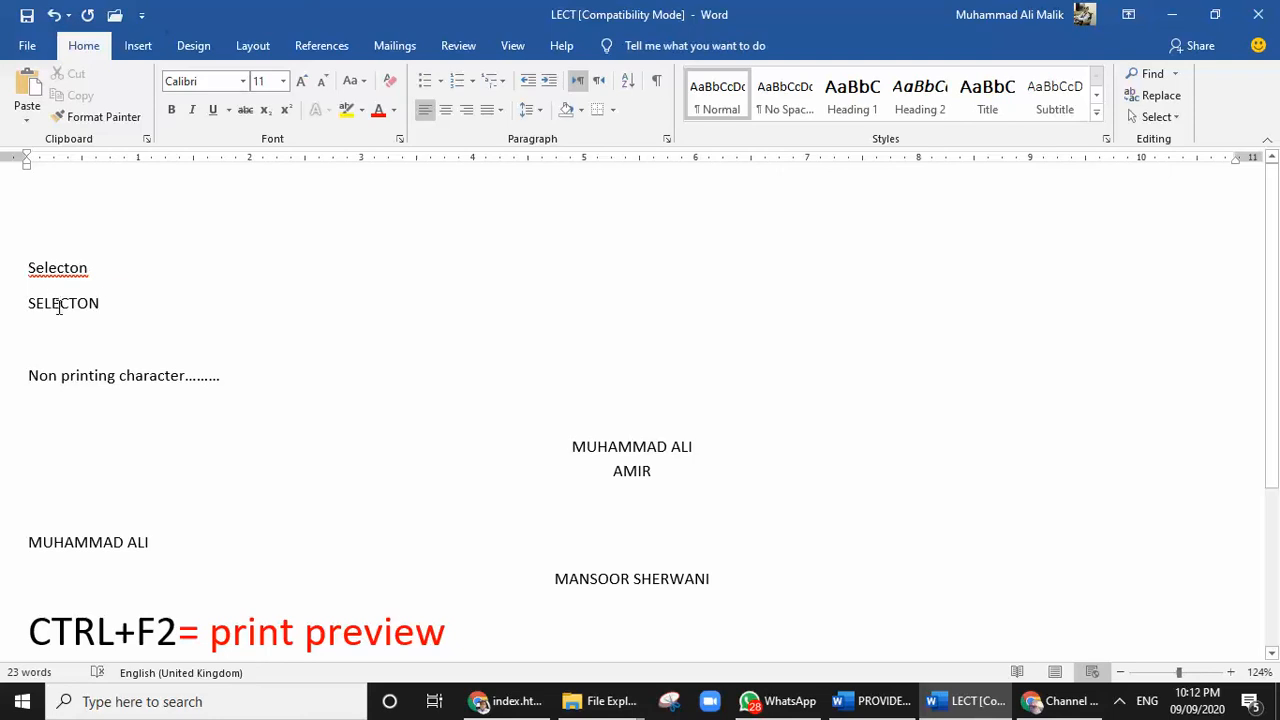
# Correct the misspelled "Selecton" to the suggested "Selection" and extend that line to read "Selection/ Highlighting"
pyautogui.click(84, 266)
pyautogui.rightClick(57, 266)
pyautogui.click(68, 292)
pyautogui.write('/ hIG')
pyautogui.press('BackSpace')
pyautogui.press('BackSpace')
pyautogui.press('BackSpace')
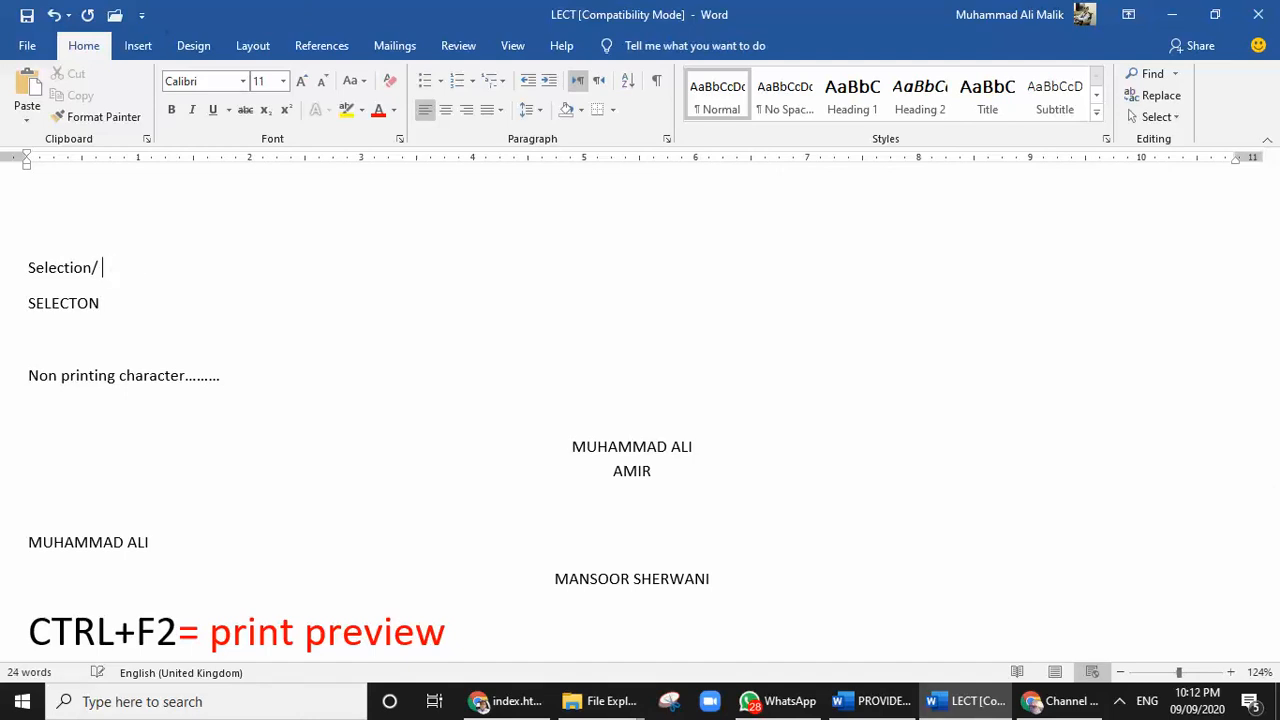
pyautogui.write('Highlighting')
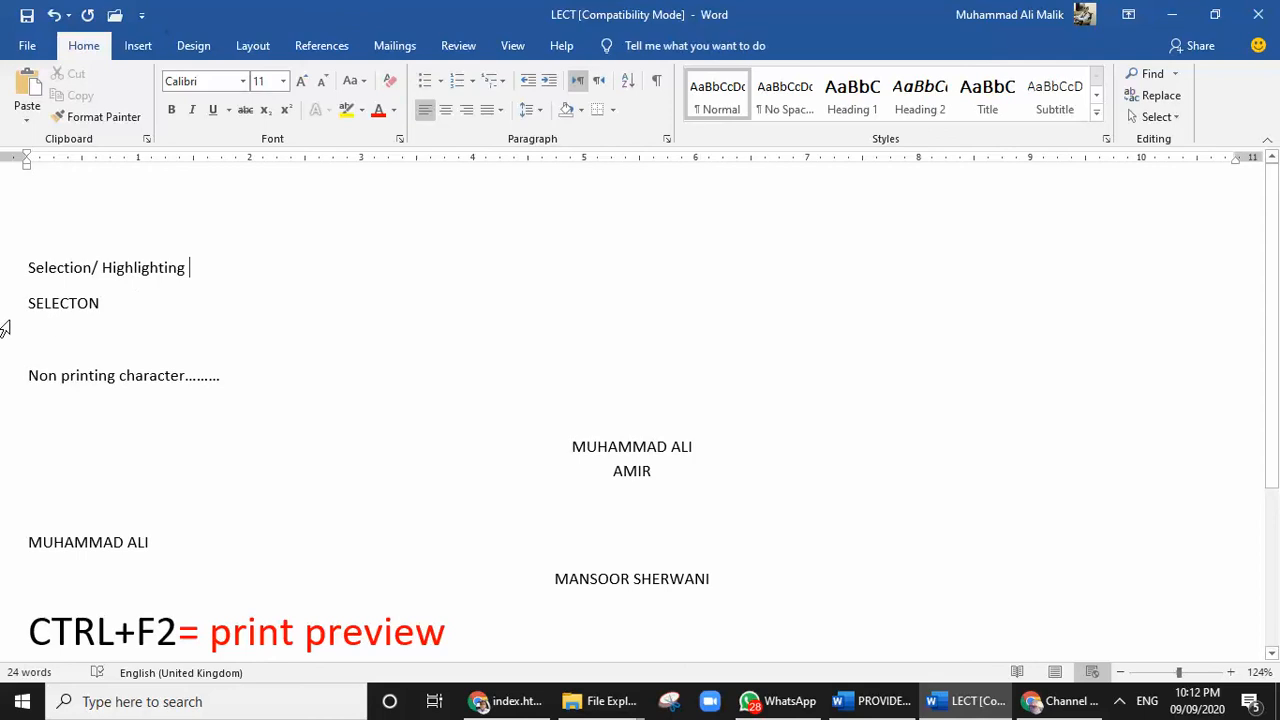
# Select the capitalised "SELECTON" line with the pointer, and clear the selection
pyautogui.click(29, 303)
pyautogui.moveTo(24, 302); pyautogui.dragTo(121, 303)
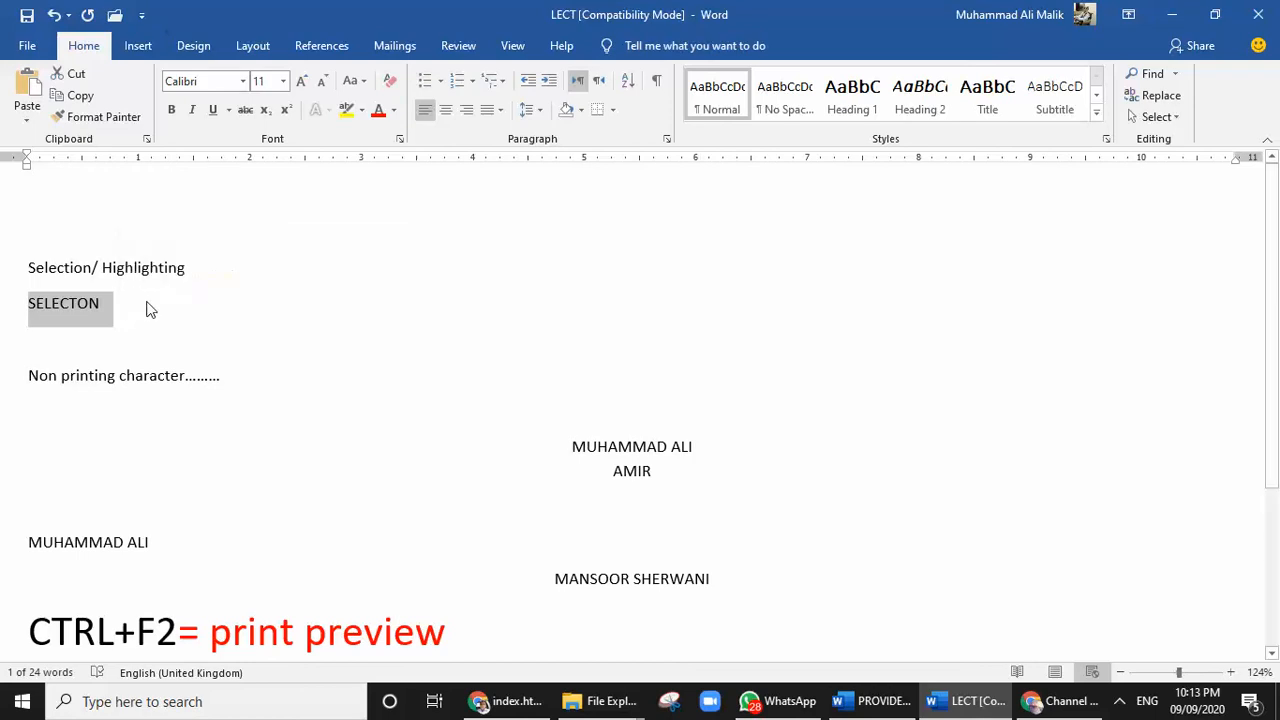
pyautogui.click(149, 305)
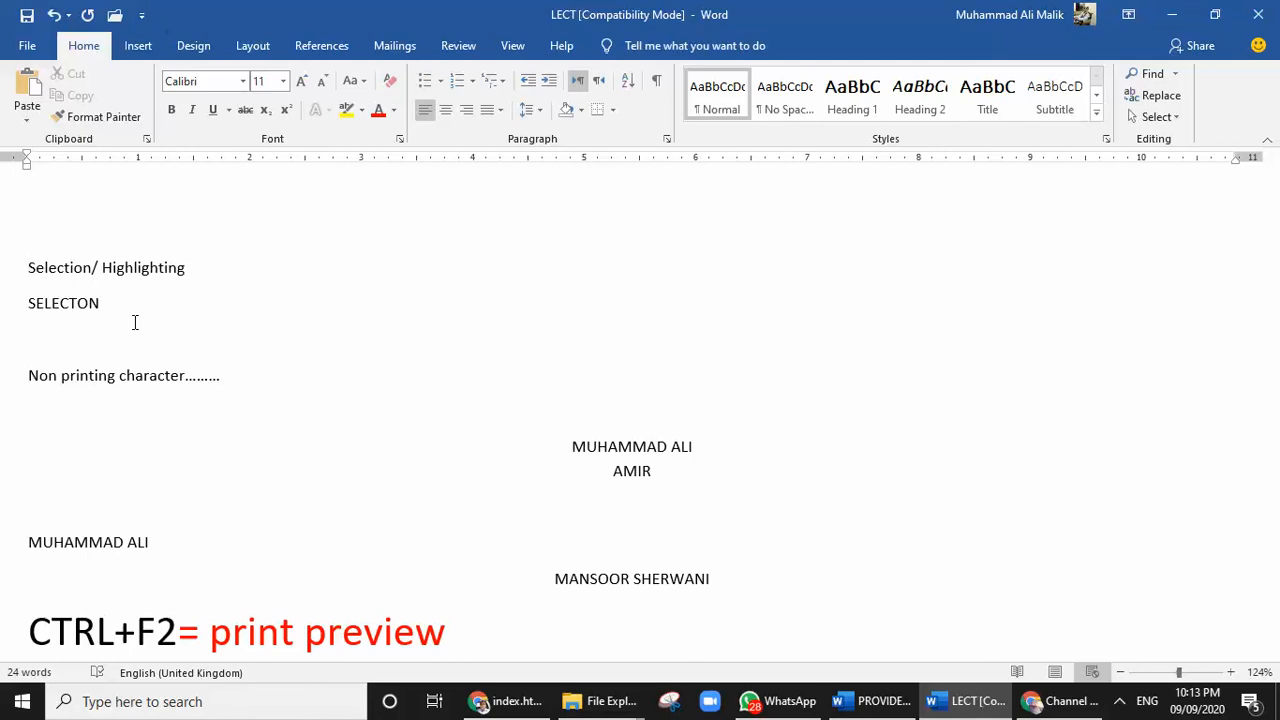
# Extend a selection character by character from the start of "Selection/ Highlighting", and continue it down through the "SELECTON" line
pyautogui.hotkey('shift', 'Right')
pyautogui.hotkey('shift', 'Right')
pyautogui.hotkey('shift', 'Right')
pyautogui.hotkey('shift', 'Right')
pyautogui.hotkey('shift', 'Right')
pyautogui.hotkey('shift', 'Right')
pyautogui.hotkey('shift', 'Right')
pyautogui.hotkey('shift', 'Right')
pyautogui.hotkey('shift', 'Right')
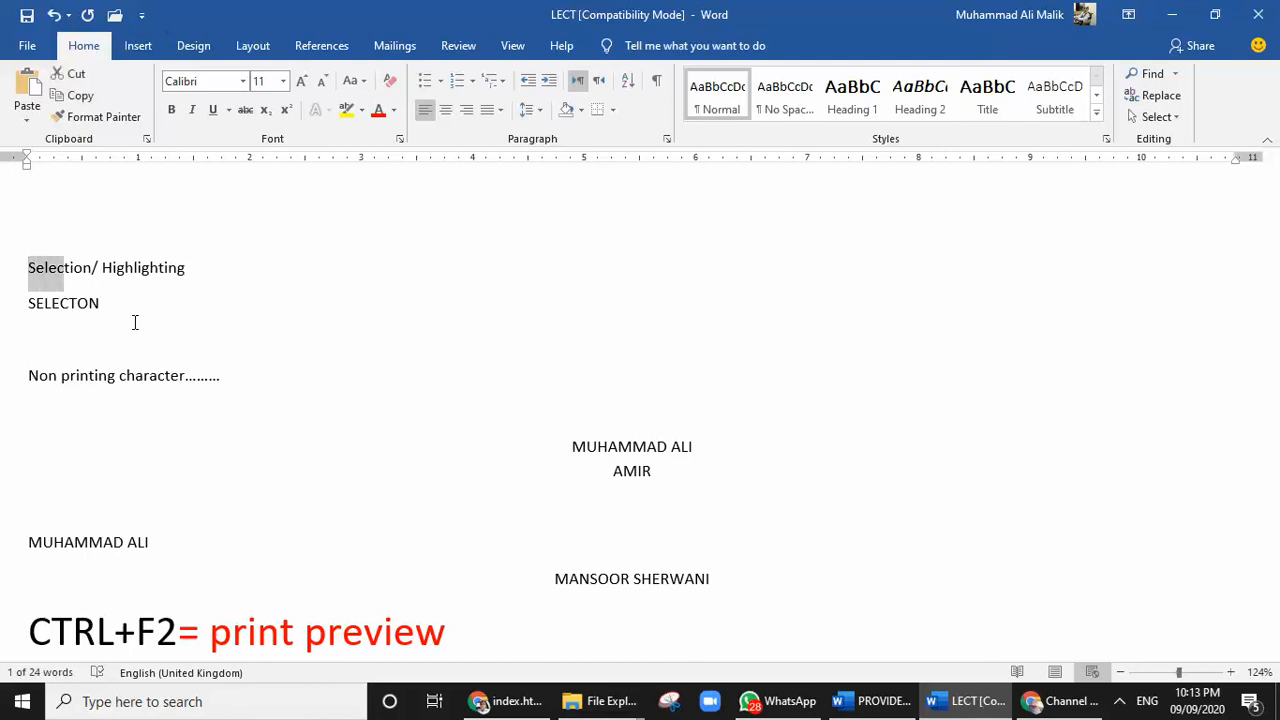
pyautogui.hotkey('shift', 'Right')
pyautogui.hotkey('shift', 'Right')
pyautogui.hotkey('shift', 'Right')
pyautogui.hotkey('shift', 'Right')
pyautogui.hotkey('shift', 'Right')
pyautogui.hotkey('shift', 'Right')
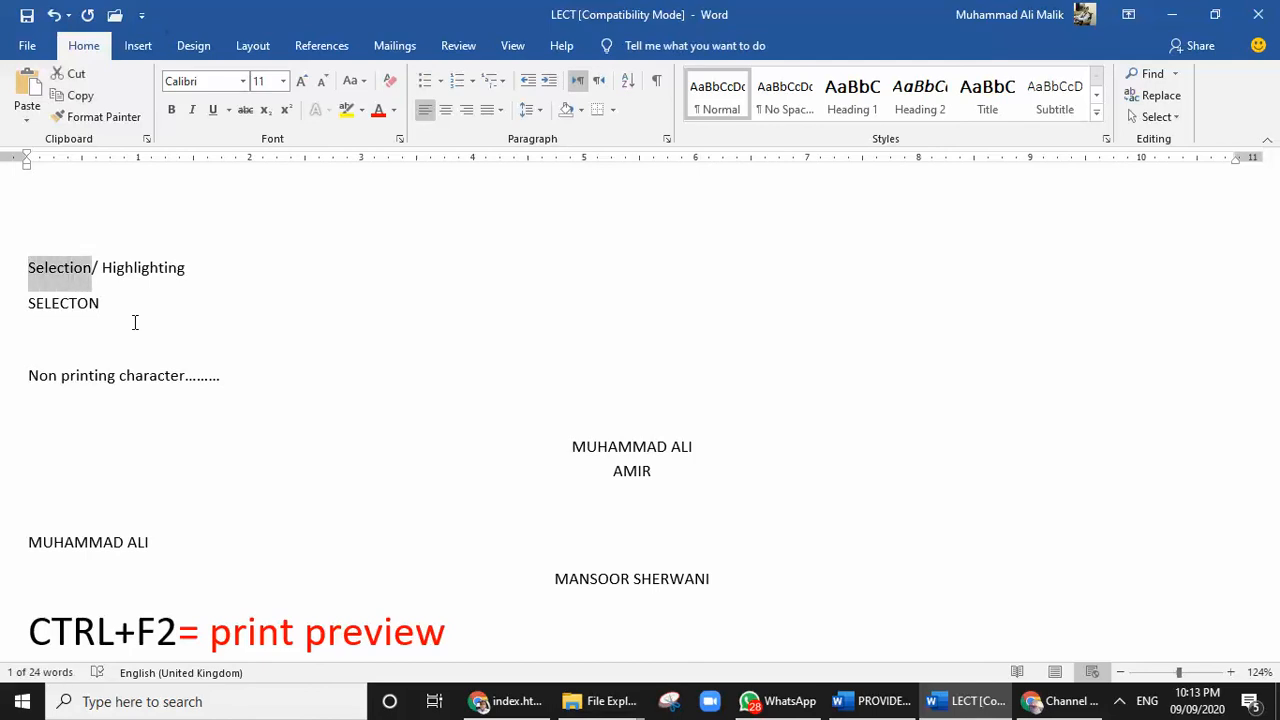
pyautogui.hotkey('shift', 'Right')
pyautogui.hotkey('shift', 'Right')
pyautogui.hotkey('shift', 'Right')
pyautogui.hotkey('shift', 'Right')
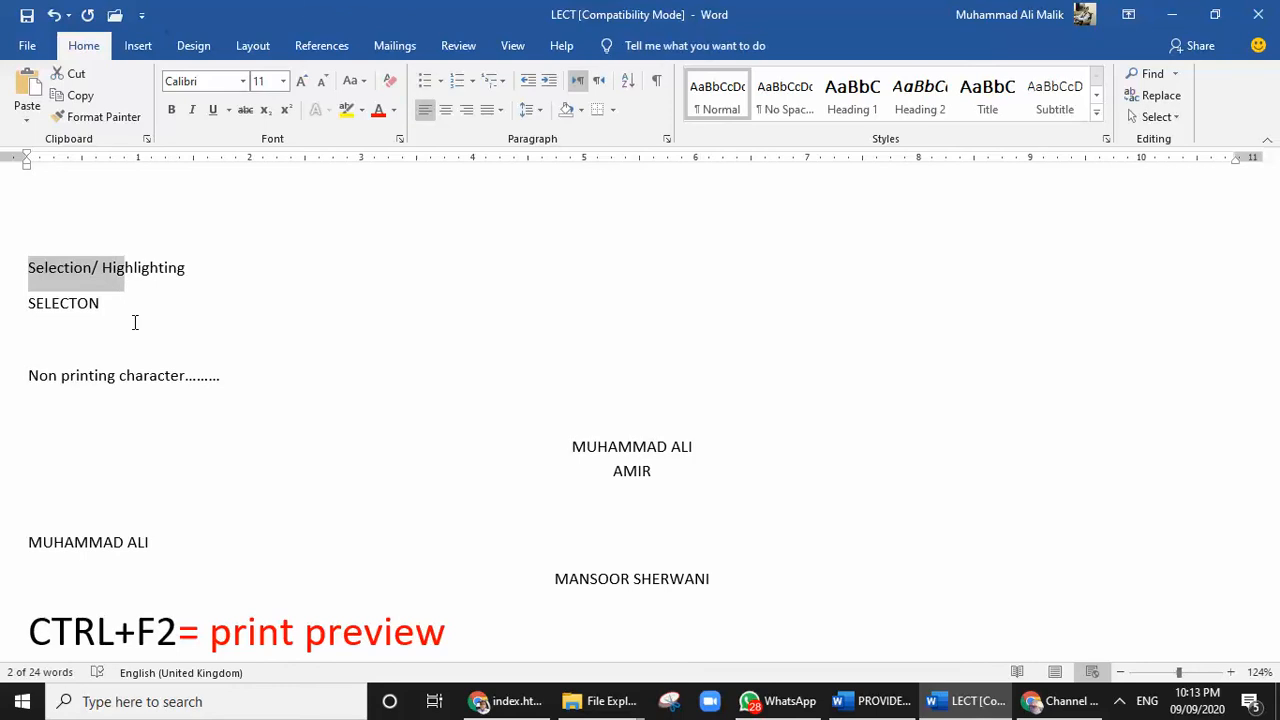
pyautogui.hotkey('shift', 'Right')
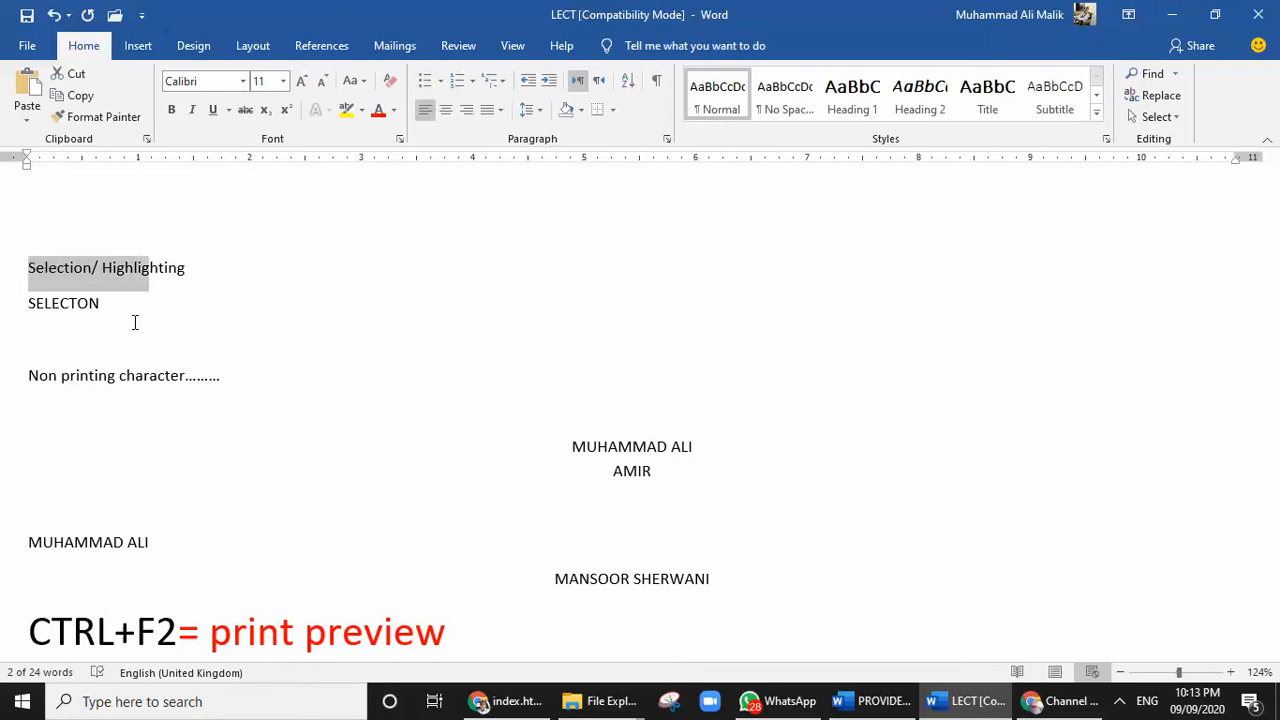
pyautogui.hotkey('shift', 'Down')
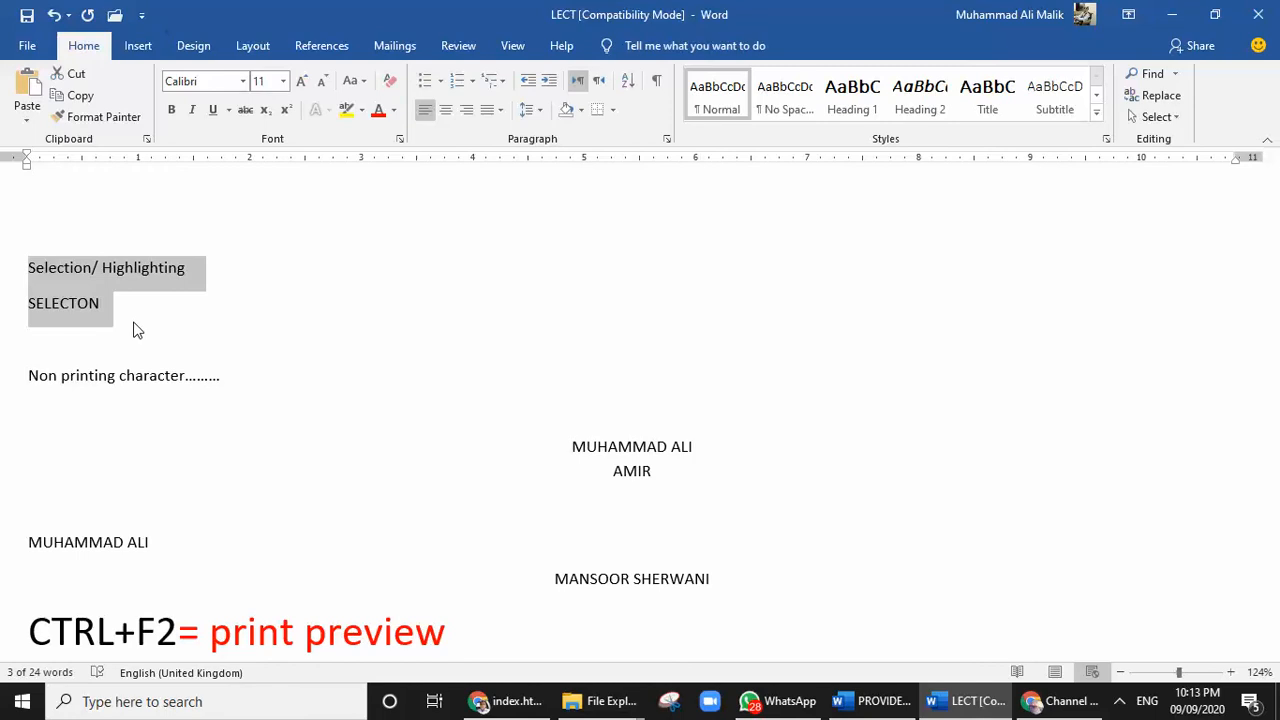
# Insert a line above "Selection/ Highlighting" reading "TO SELECT ONE LINE AT ONCE ======= SHIFT+HOME"
pyautogui.click(57, 267)
pyautogui.click(29, 266)
pyautogui.press('Return')
pyautogui.press('Up')
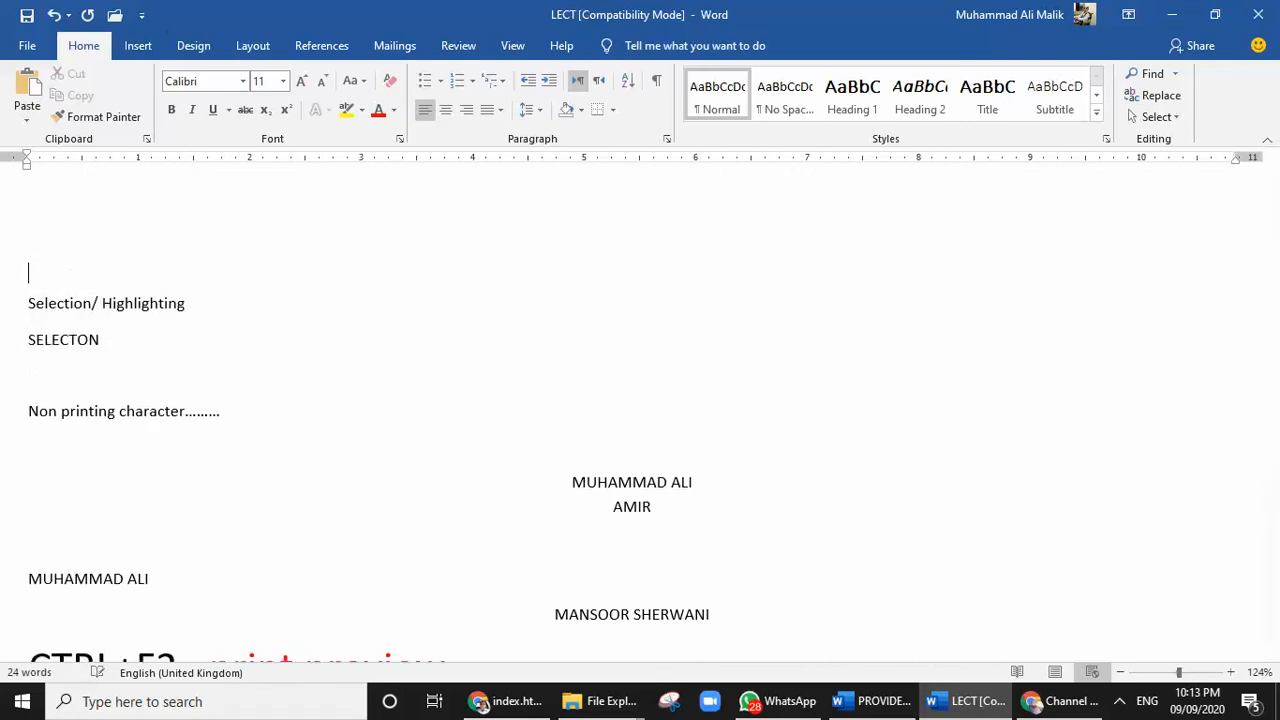
pyautogui.write('TO SELECT ONE LINE ')
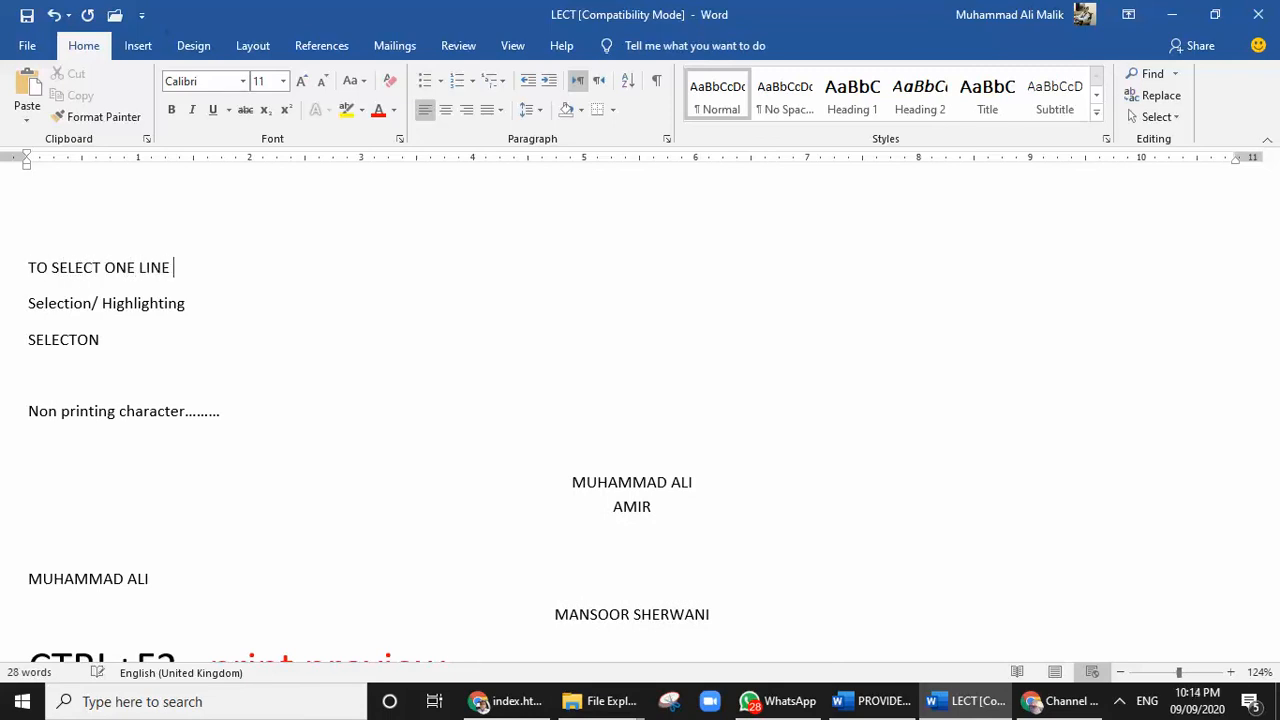
pyautogui.write('AT ONCE ======= SHIFH')
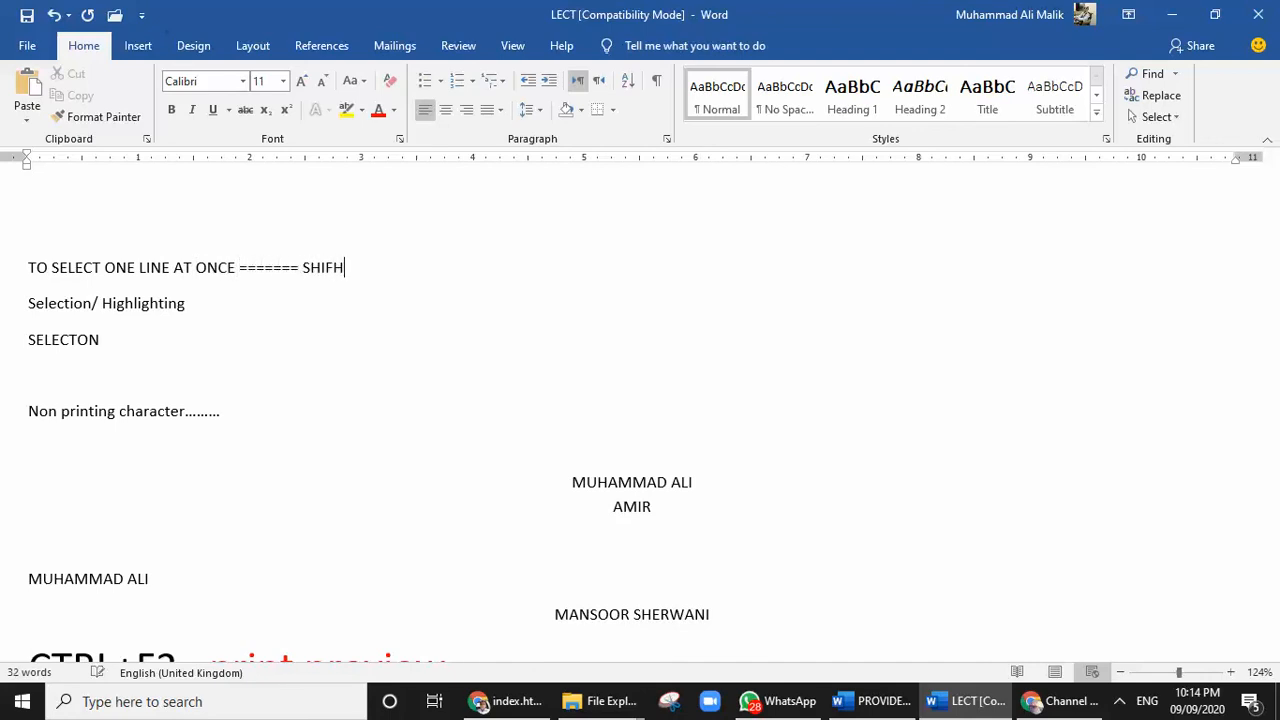
pyautogui.press('BackSpace')
pyautogui.write('T+HOME')
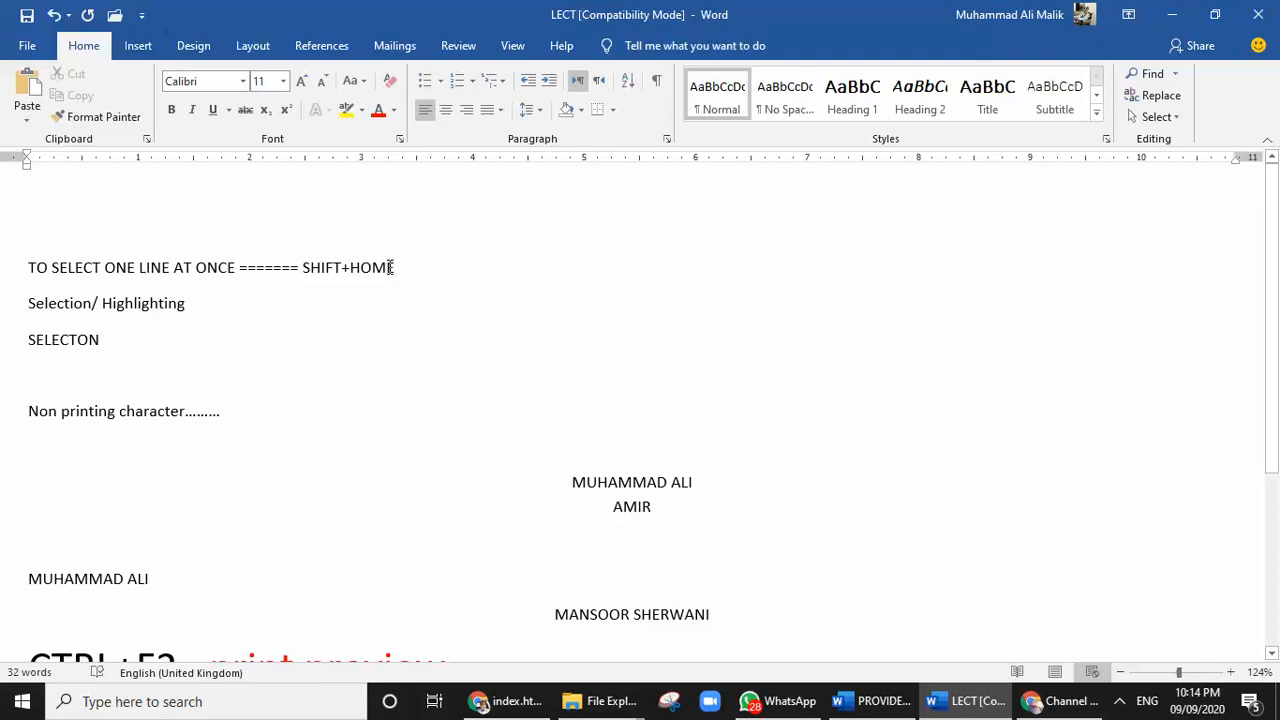
# Append ">>>>>>>>current screen operating region (CURSOR)" to the SHIFT+HOME note
pyautogui.write('>>')
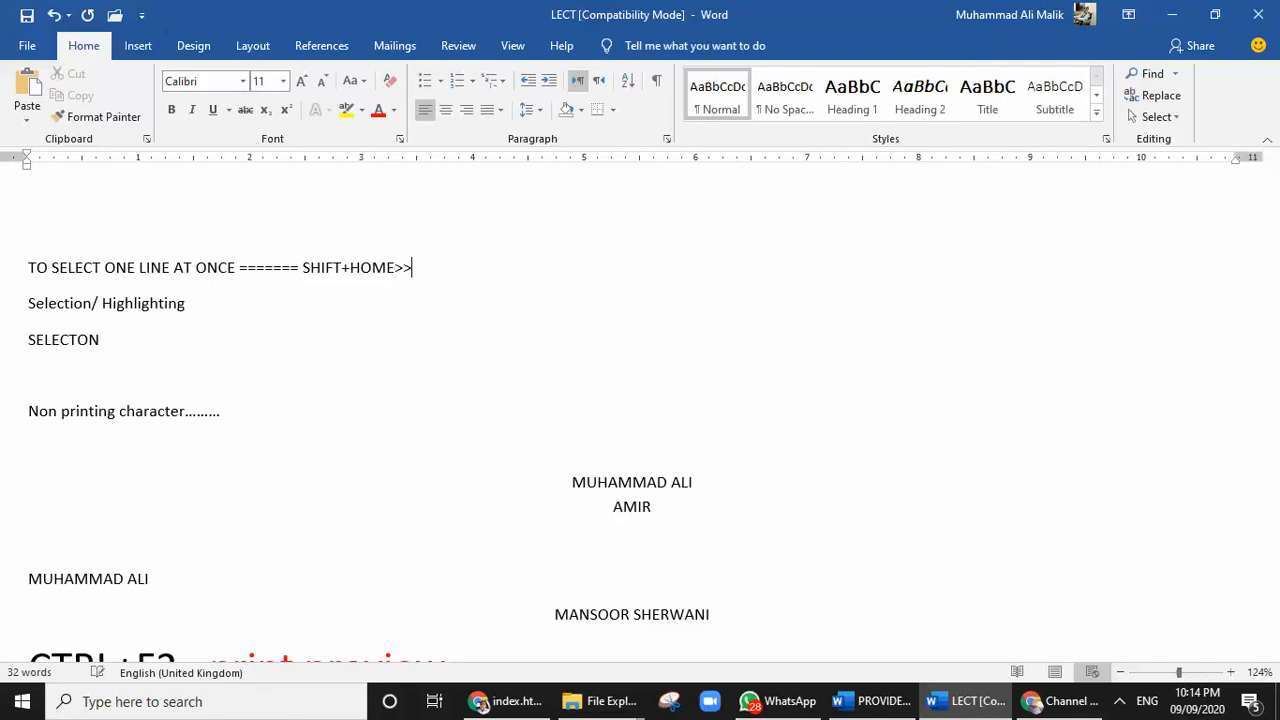
pyautogui.write('>>>>>>current screen ')
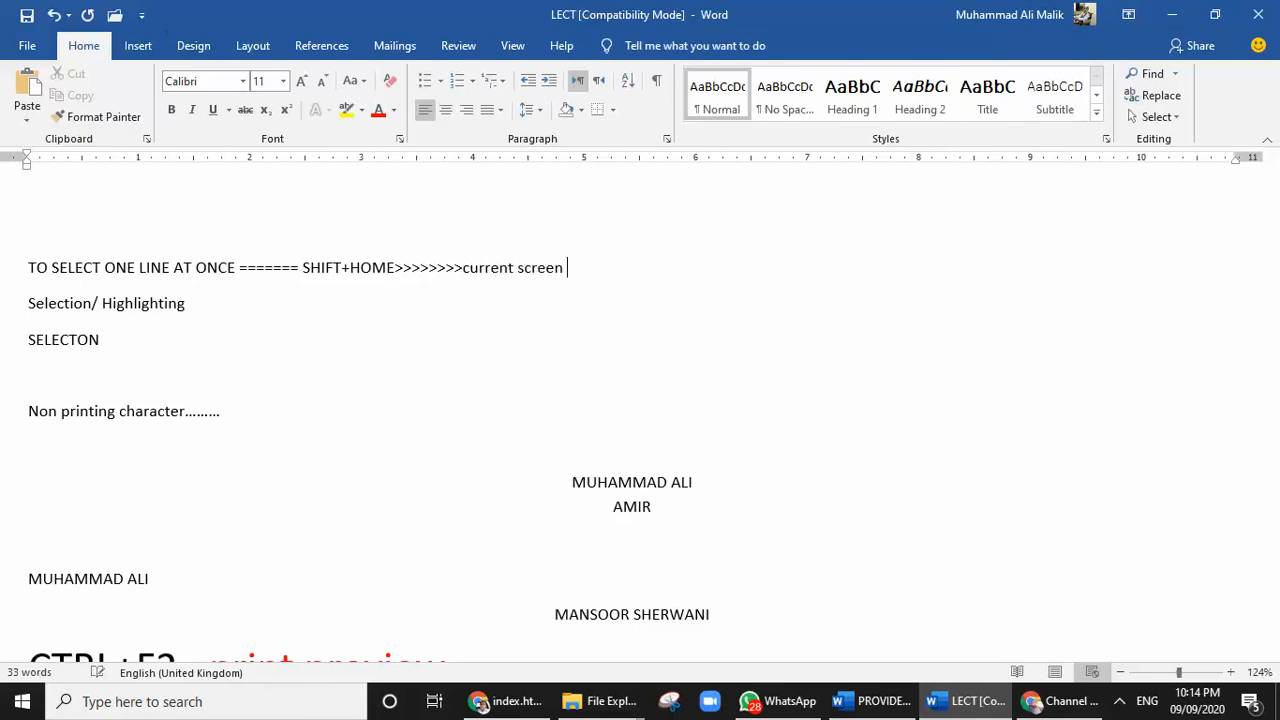
pyautogui.write('operating rigion ')
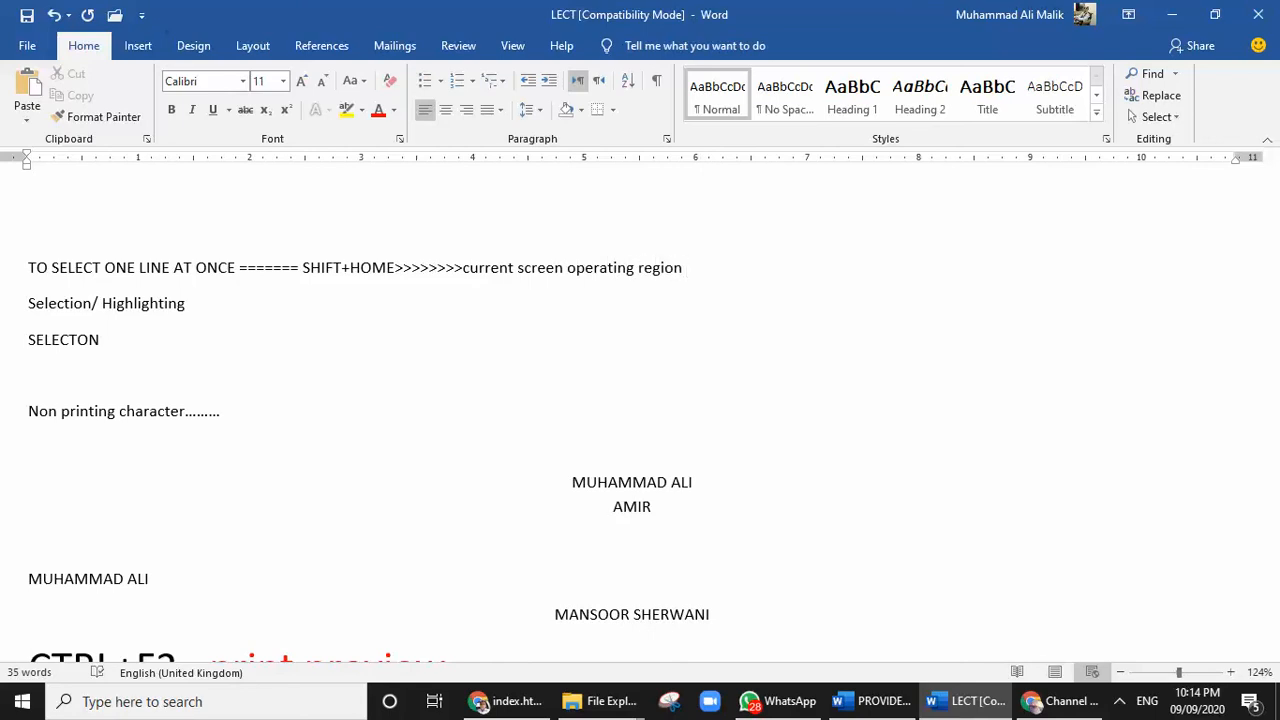
pyautogui.write('(CURSOR)')
# Select the whole "TO SELECT ONE LINE AT ONCE" line, clear the selection, and select the line again
pyautogui.hotkey('shift', 'Right')
pyautogui.hotkey('shift', 'Left')
pyautogui.hotkey('shift', 'Home')
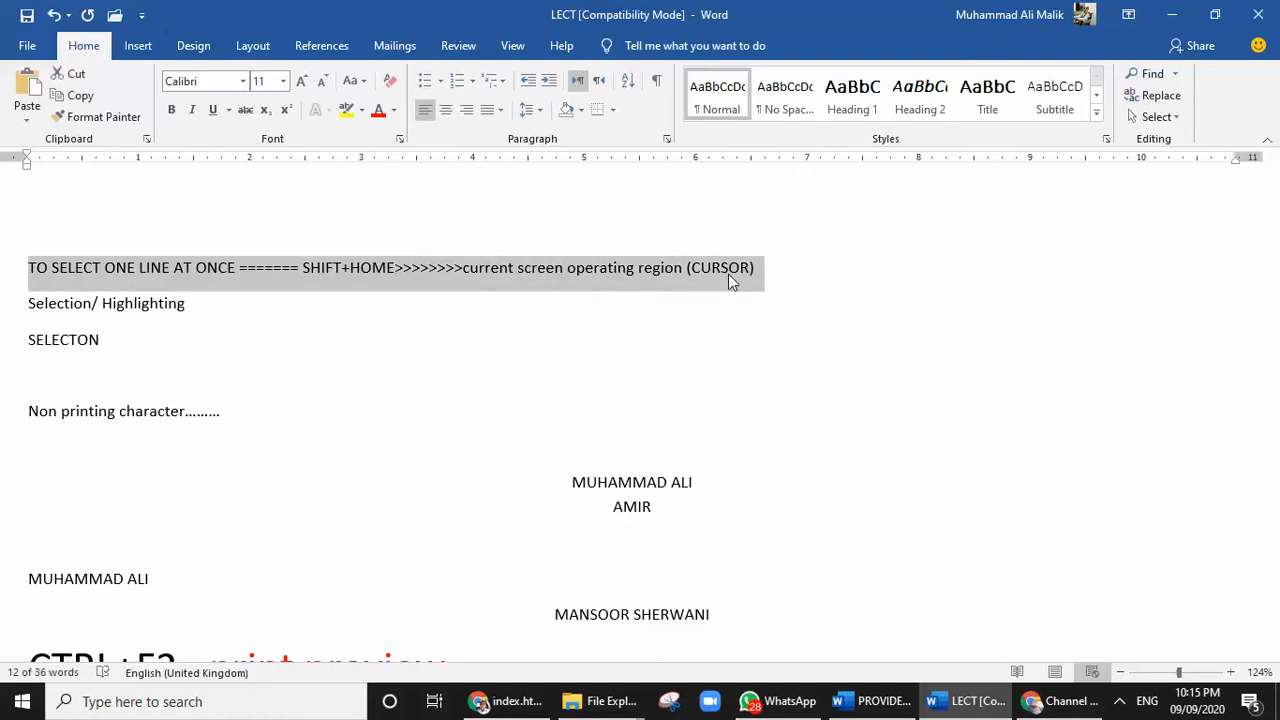
pyautogui.press('Left')
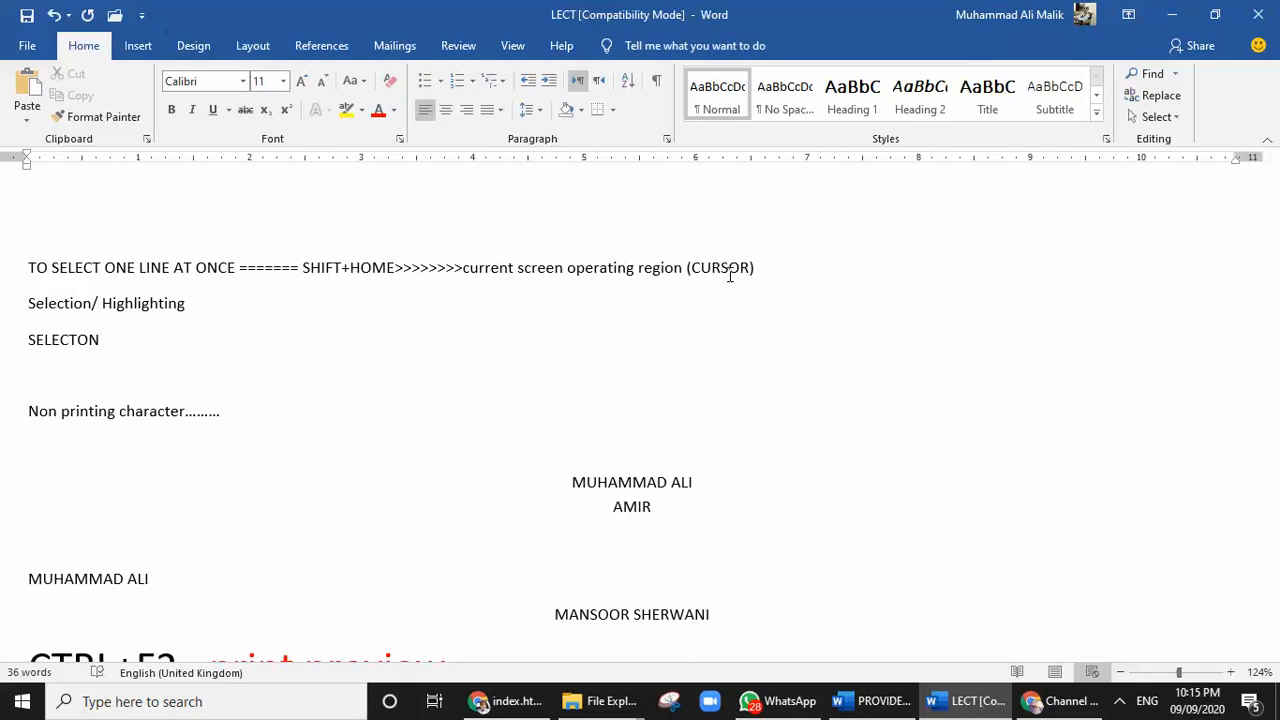
pyautogui.tripleClick(730, 272)
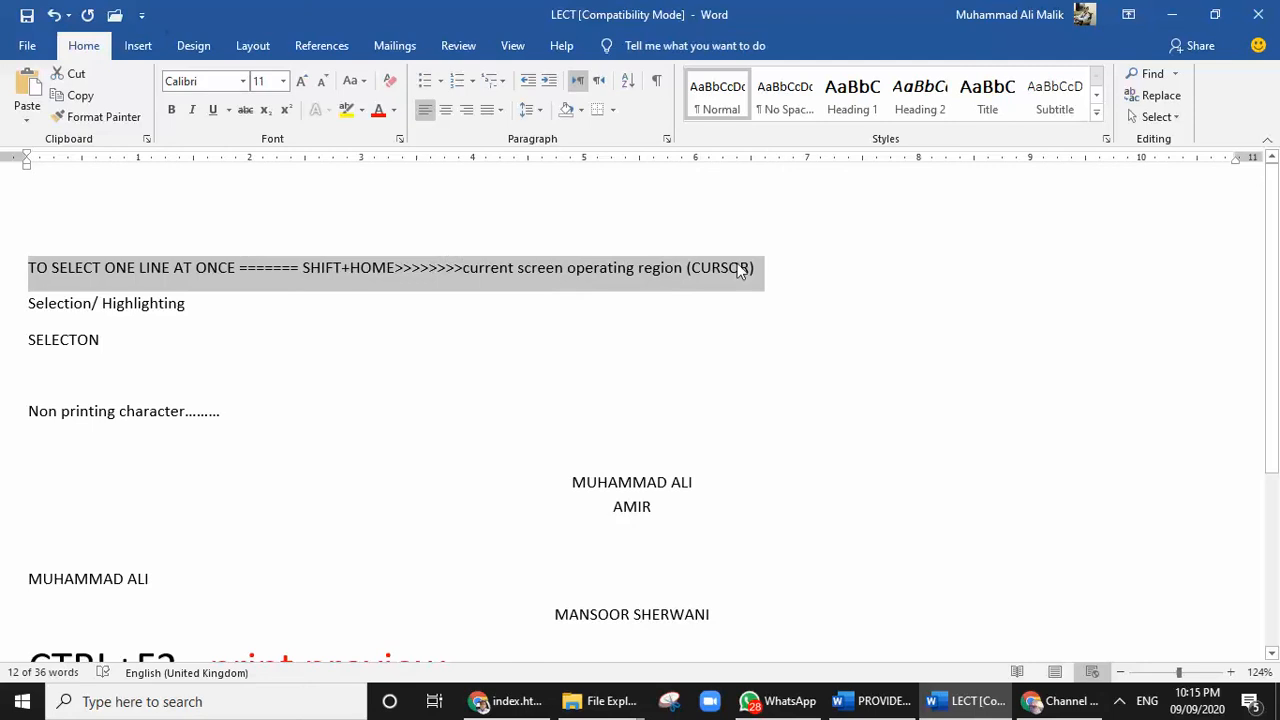
# Add a line reading "SHIFT+END" below the SHIFT+HOME note and start another empty line
pyautogui.click(776, 268)
pyautogui.press('Return')
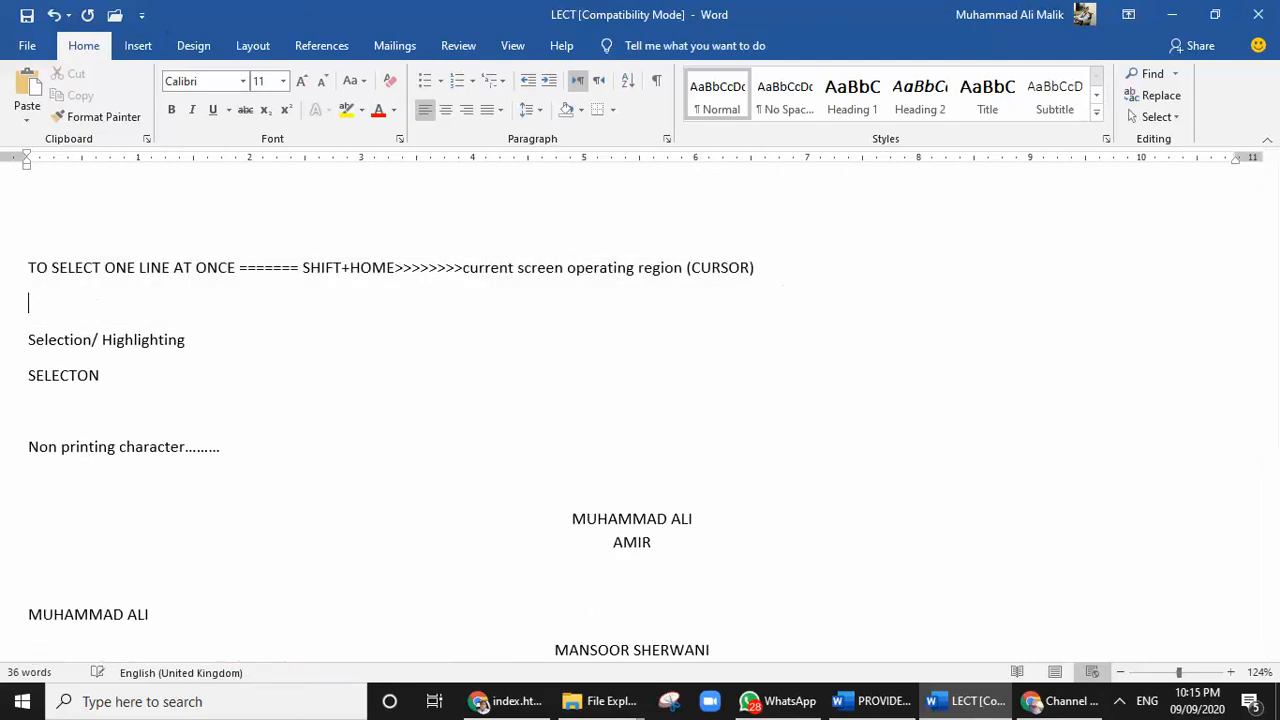
pyautogui.write('SHIFT+END')
pyautogui.press('Return')
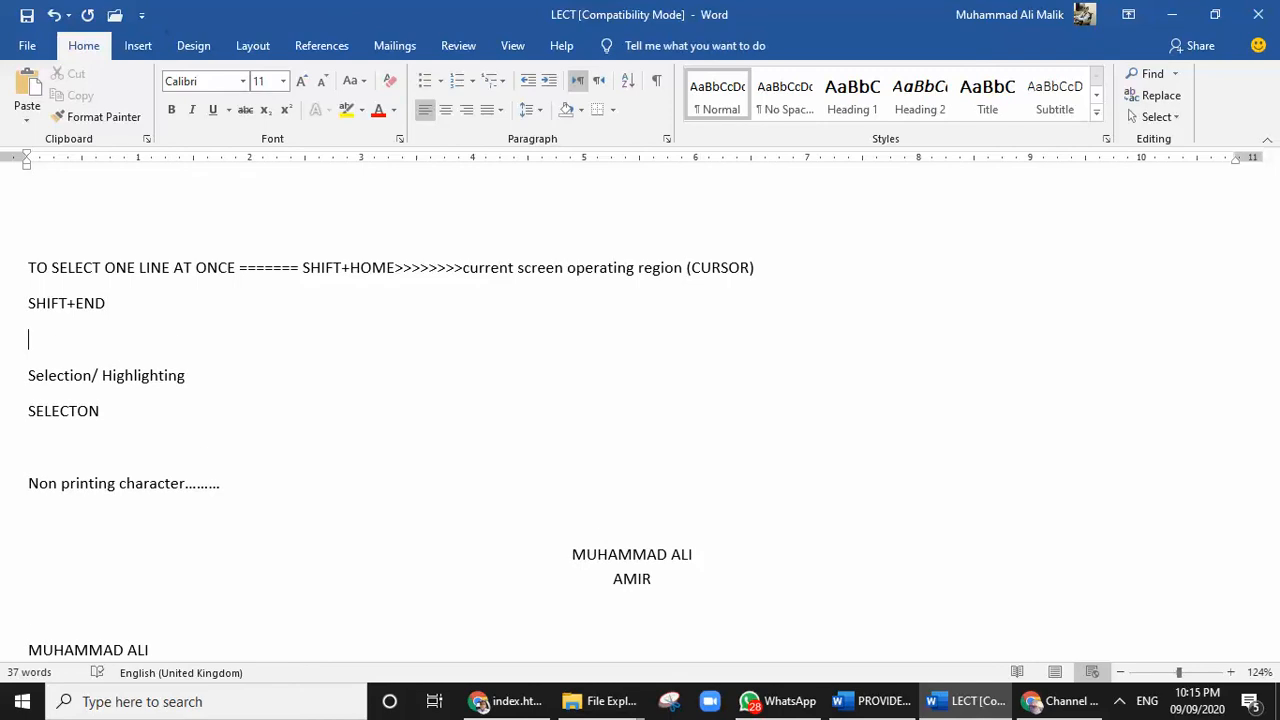
# Add the line "CTRL+A>>>>>> TO SELECT COMPLETE DOCUMENT >>>>> SELECT ALL" below "SHIFT+END", and select and deselect the entire document
pyautogui.write('CTRL')
pyautogui.write('+HOME')
pyautogui.press('BackSpace')
pyautogui.press('BackSpace')
pyautogui.press('BackSpace')
pyautogui.press('BackSpace')
pyautogui.write('A>>>>>> TO SELECT')
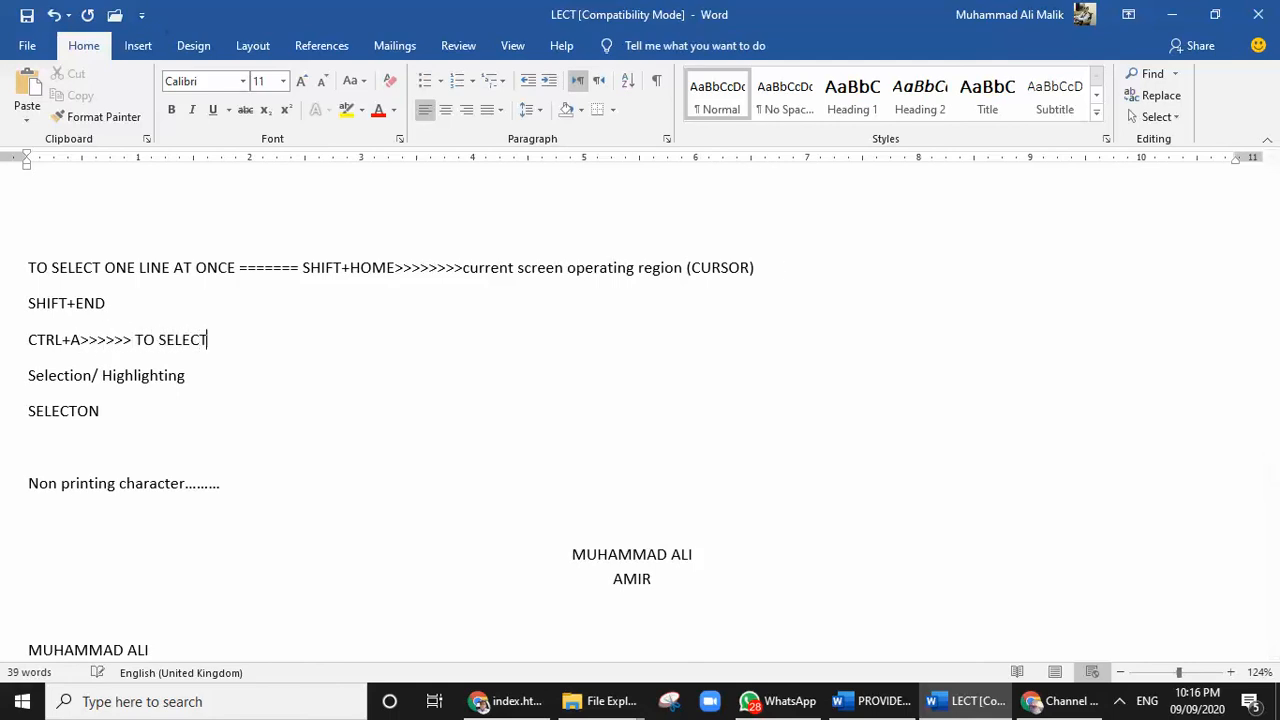
pyautogui.write(' COMPLETE DOCUMENT ')
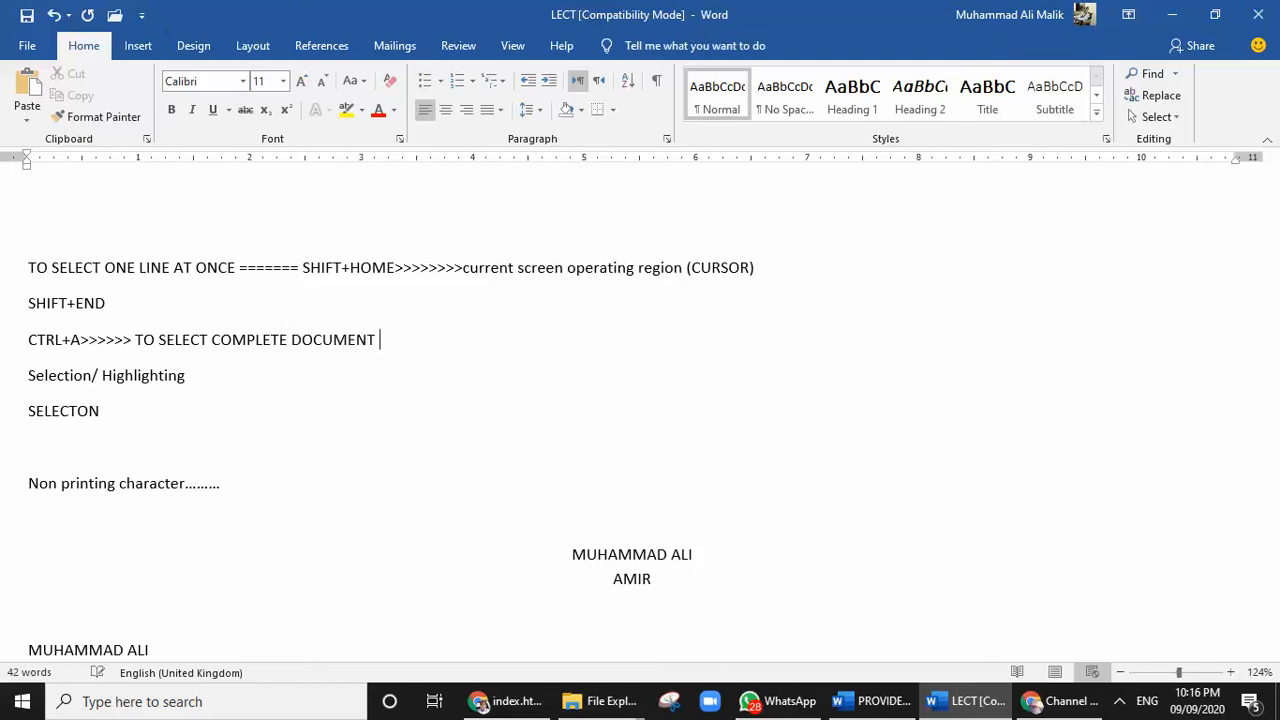
pyautogui.write('>>>>> SELECT ALL')
pyautogui.hotkey('ctrl', 'a')
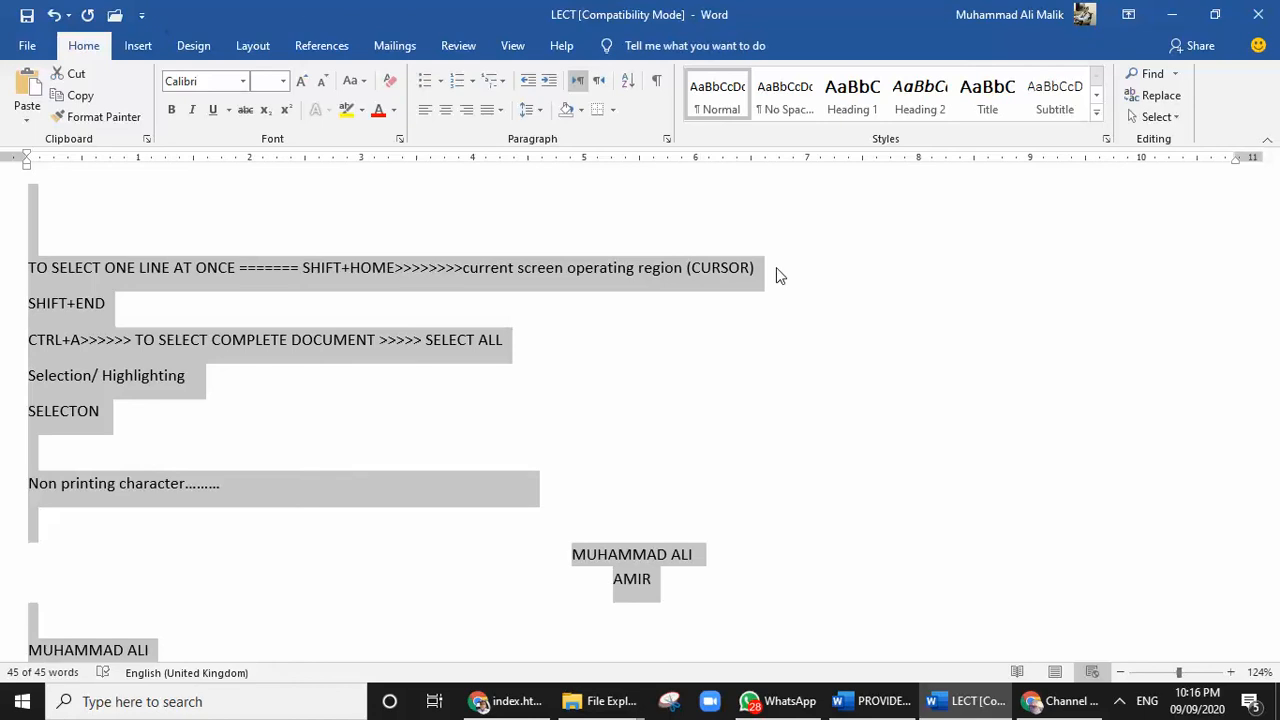
pyautogui.press('Left')
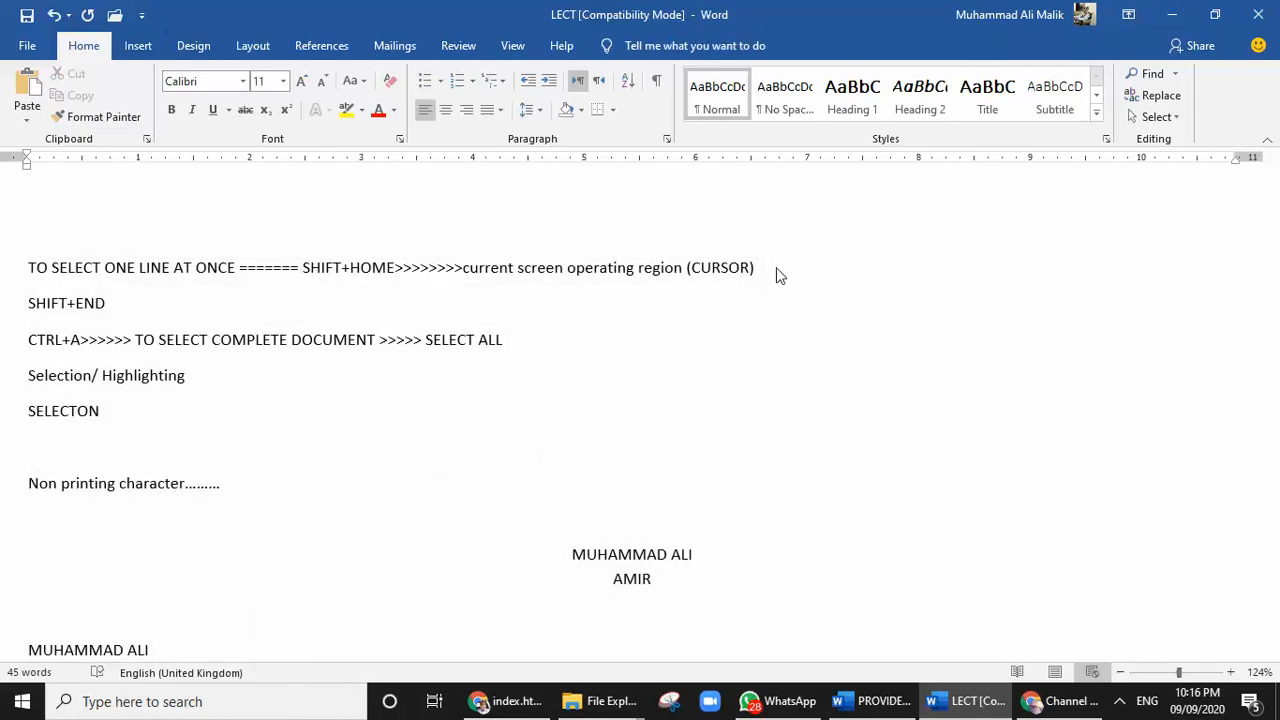
# Insert the heading "EXTENDED MODE OF SELECTION" above "TO SELECT ONE LINE AT ONCE", followed by an empty line
pyautogui.press('Return')
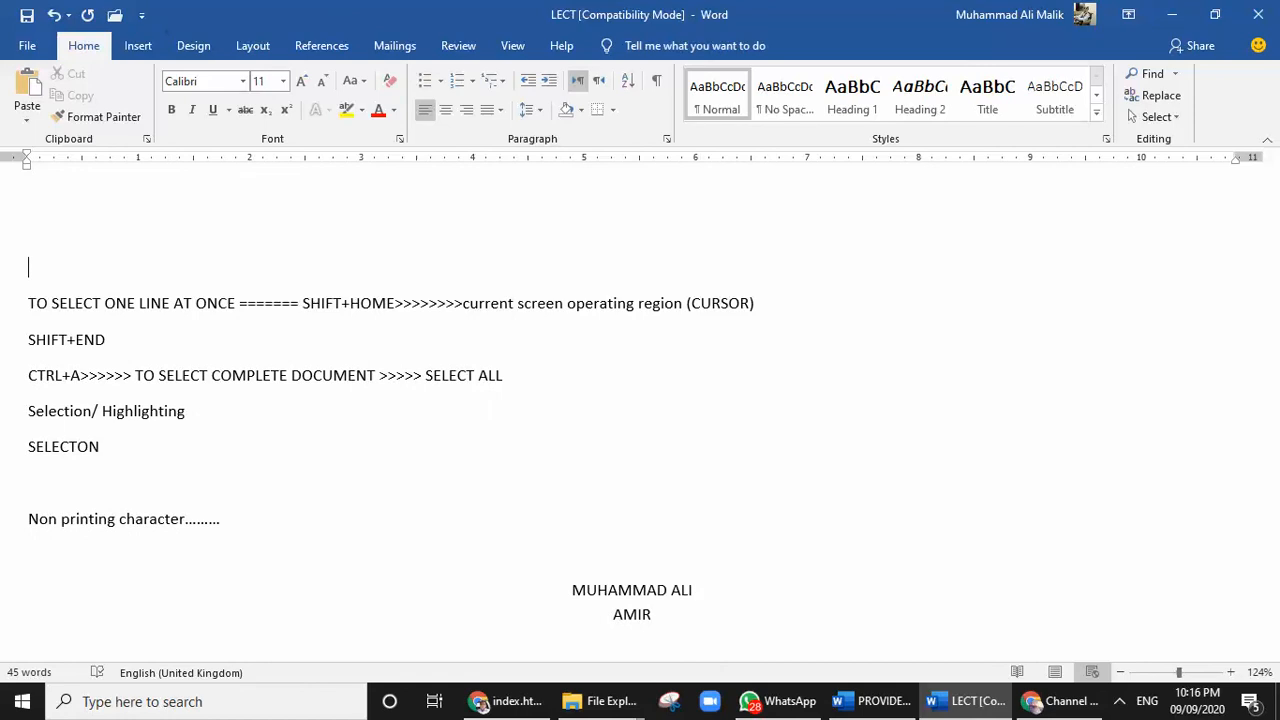
pyautogui.write('EXTENDED MODE')
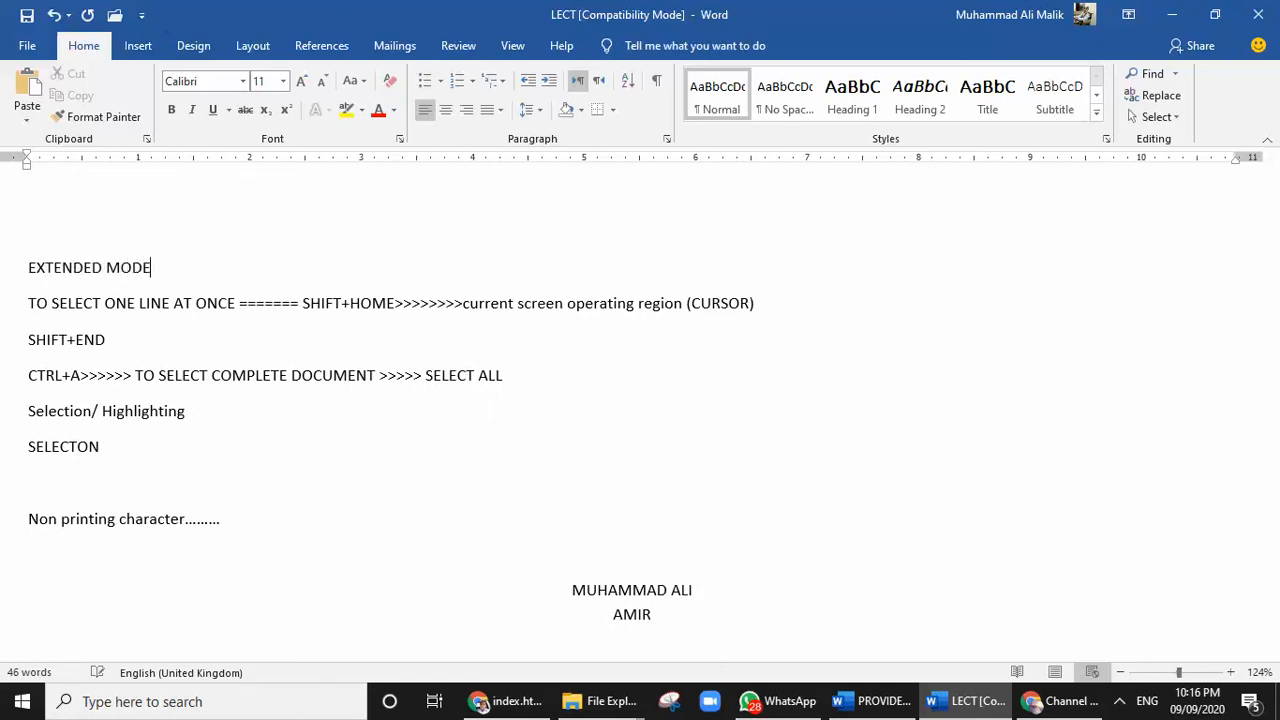
pyautogui.write(' OF SELECTION')
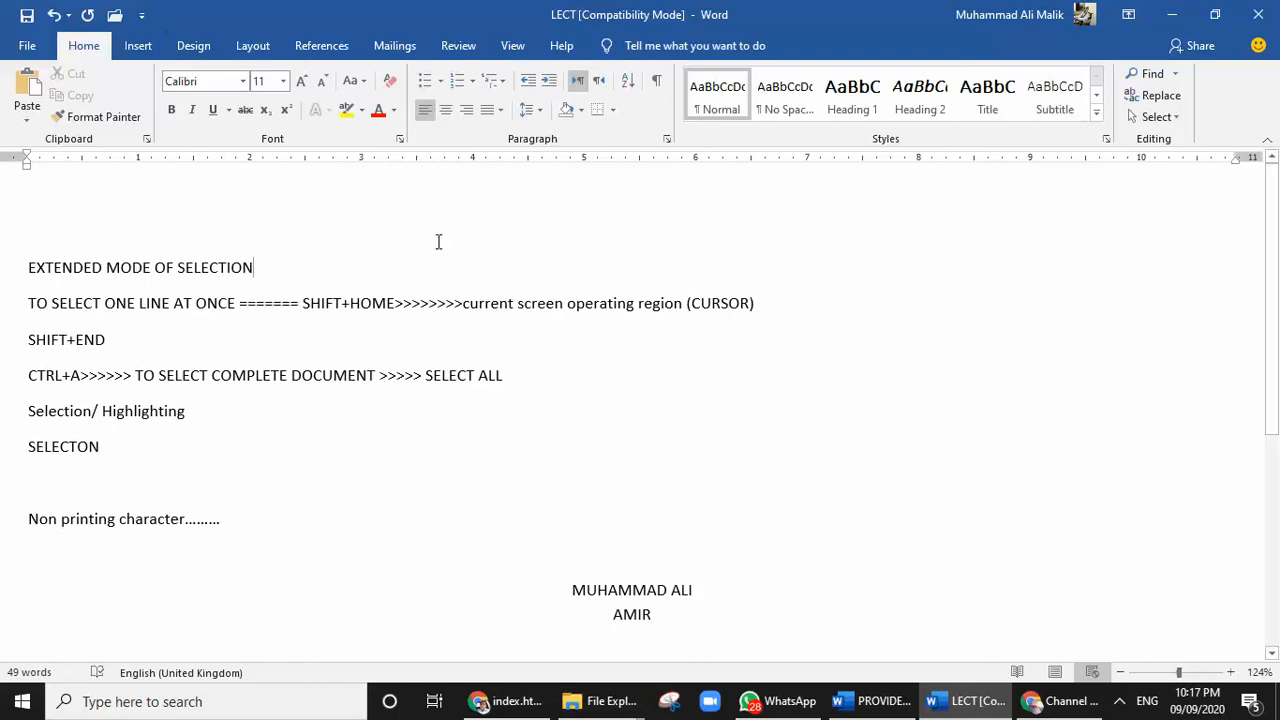
pyautogui.press('Return')
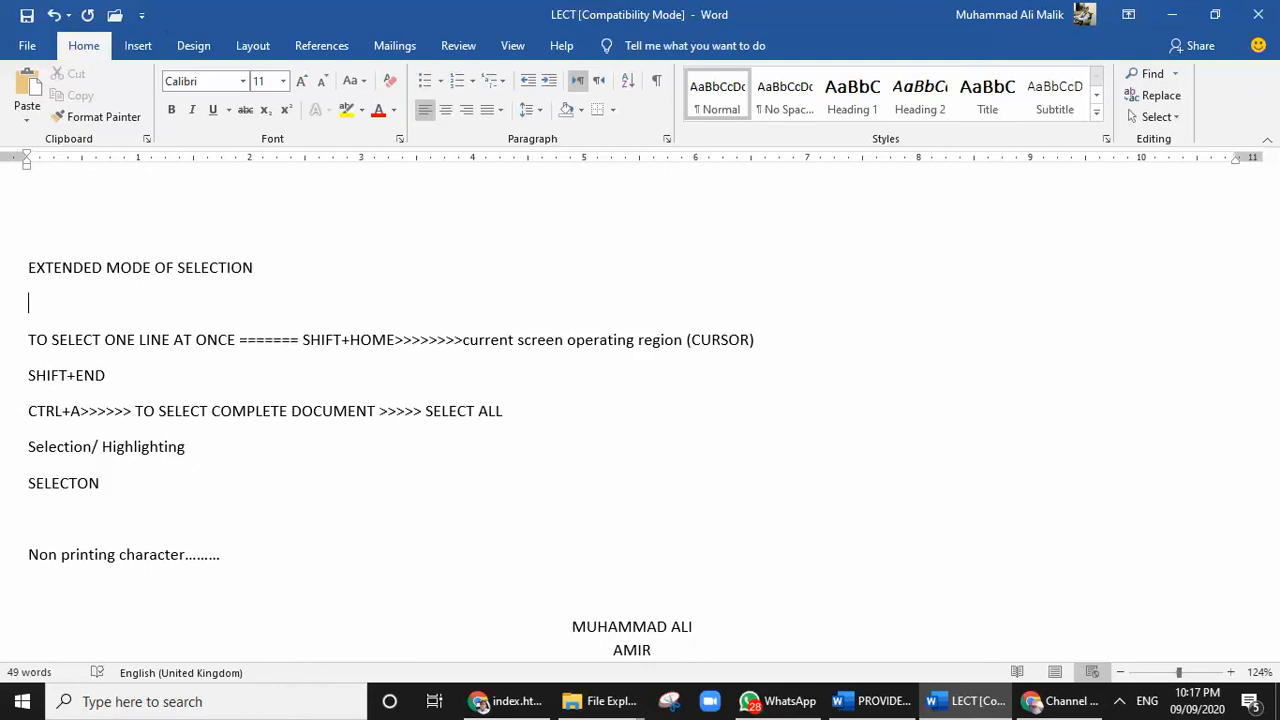
# Enter "F8" as item 1 of a numbered list below the heading "EXTENDED MODE OF SELECTION"
pyautogui.hotkey('shift', 'f')
pyautogui.press('Left')
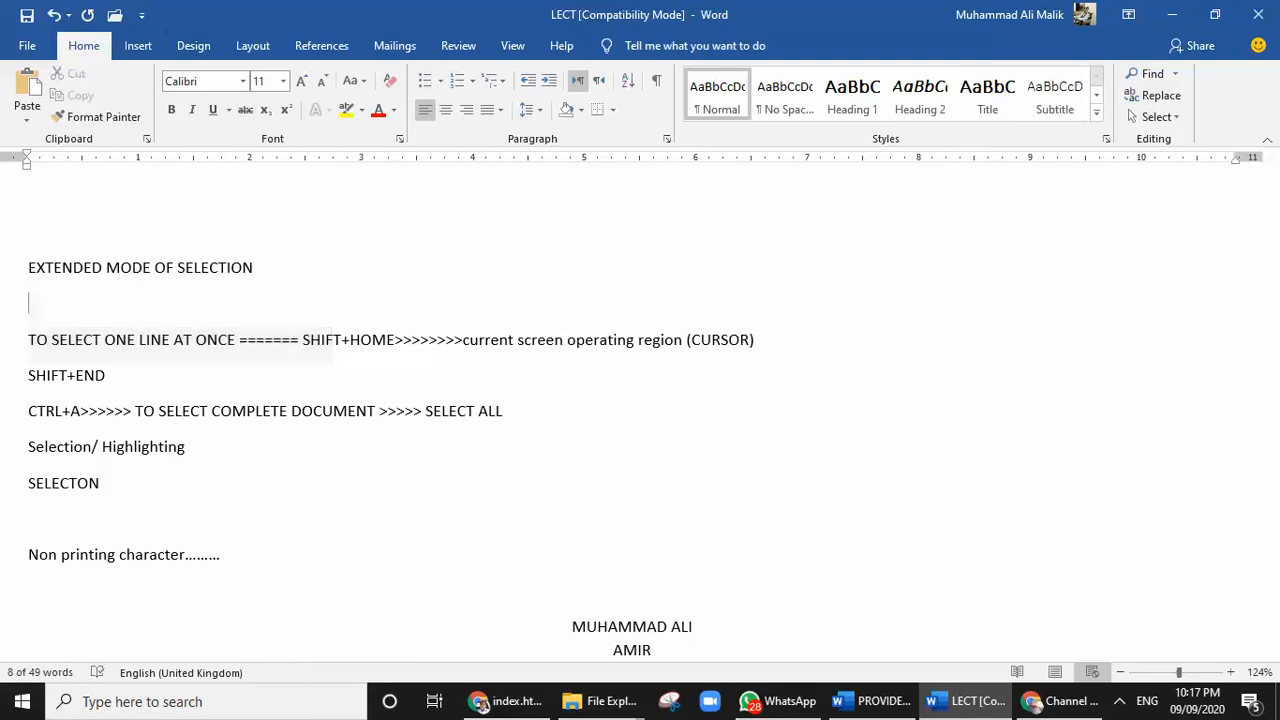
pyautogui.write('F8')
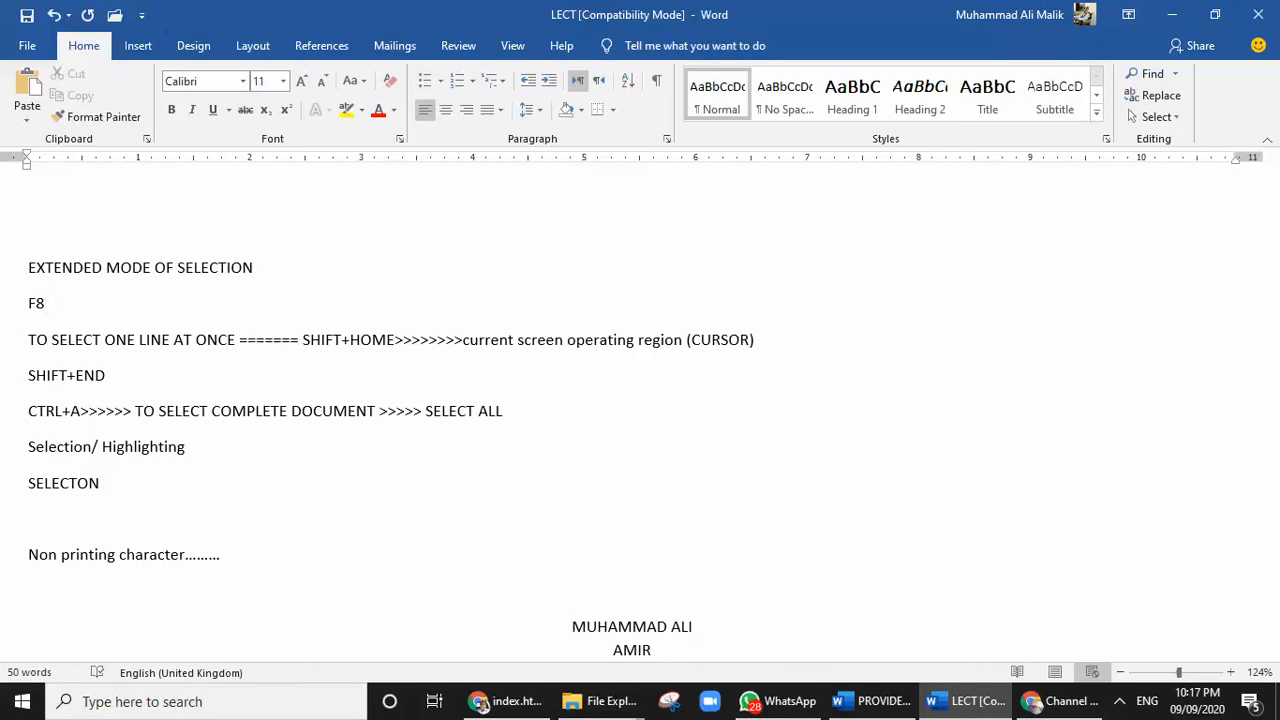
pyautogui.press('Home')
pyautogui.write('1.')
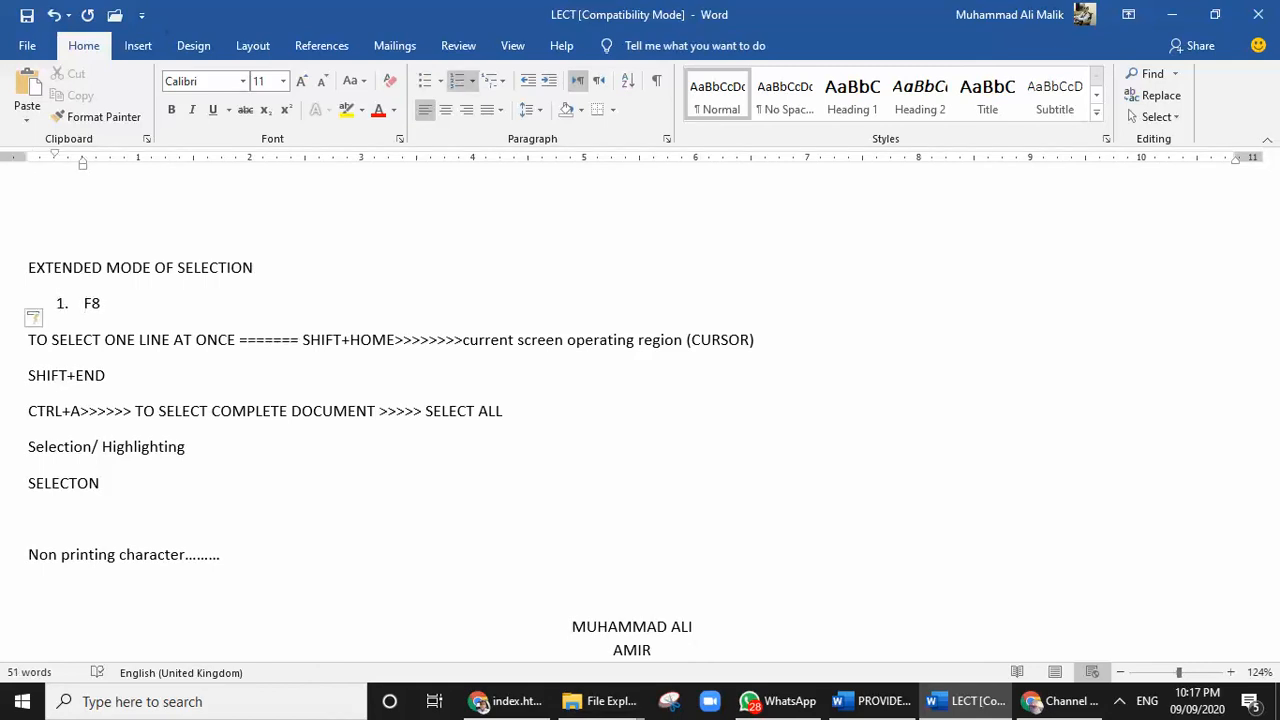
# Select two characters forward from the end of the "F8" item, and shrink the selection back to nothing
pyautogui.press('End')
pyautogui.hotkey('shift', 'Right')
pyautogui.hotkey('shift', 'Right')
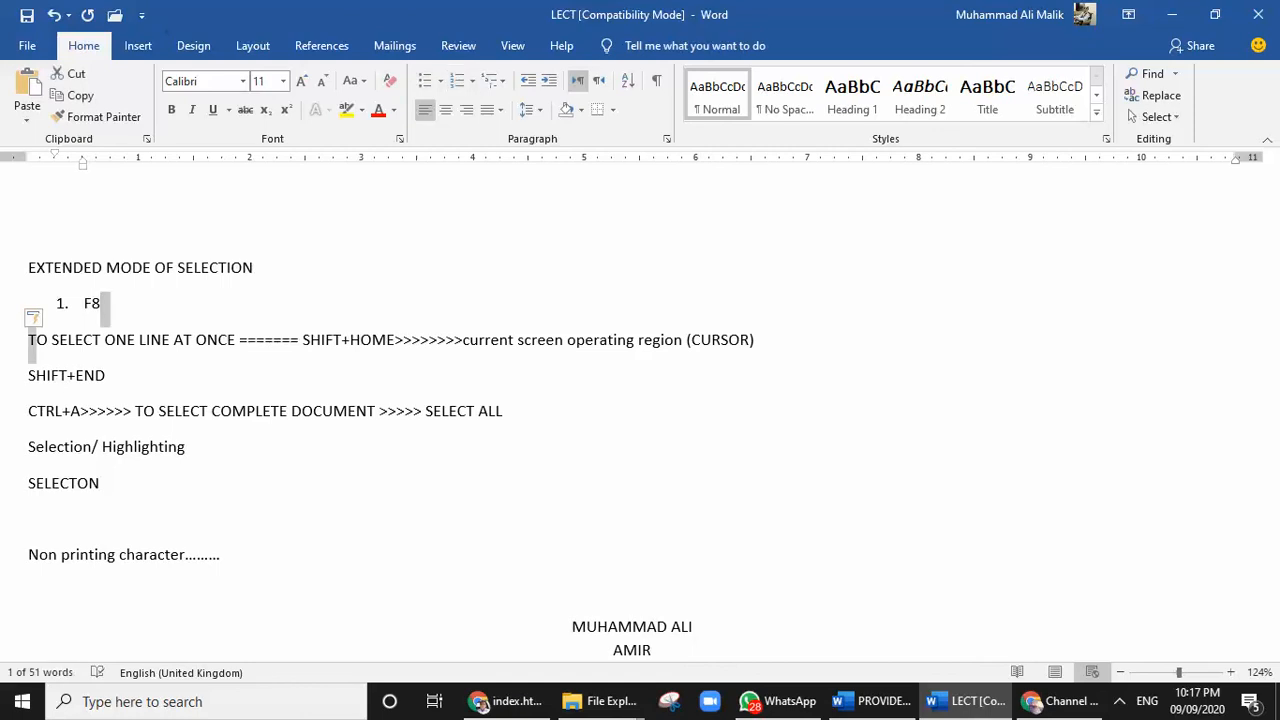
pyautogui.hotkey('shift', 'Left')
pyautogui.hotkey('shift', 'Left')
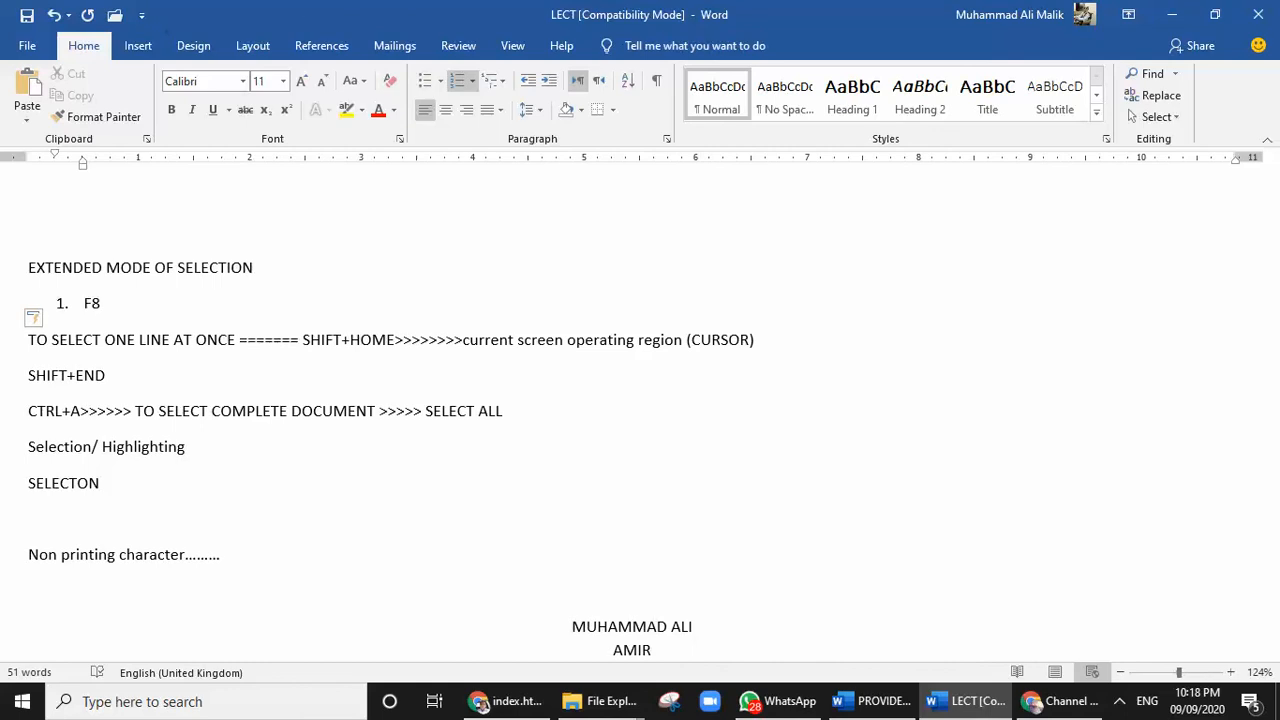
# Turn on Extend Selection at the end of the "F8" item, extend the selection past "=======" in the following line, and clear it
pyautogui.press('F8')
pyautogui.press('Right')
pyautogui.press('Right')
pyautogui.press('Right')
pyautogui.press('Right')
pyautogui.press('Right')
pyautogui.press('Right')
pyautogui.press('Right')
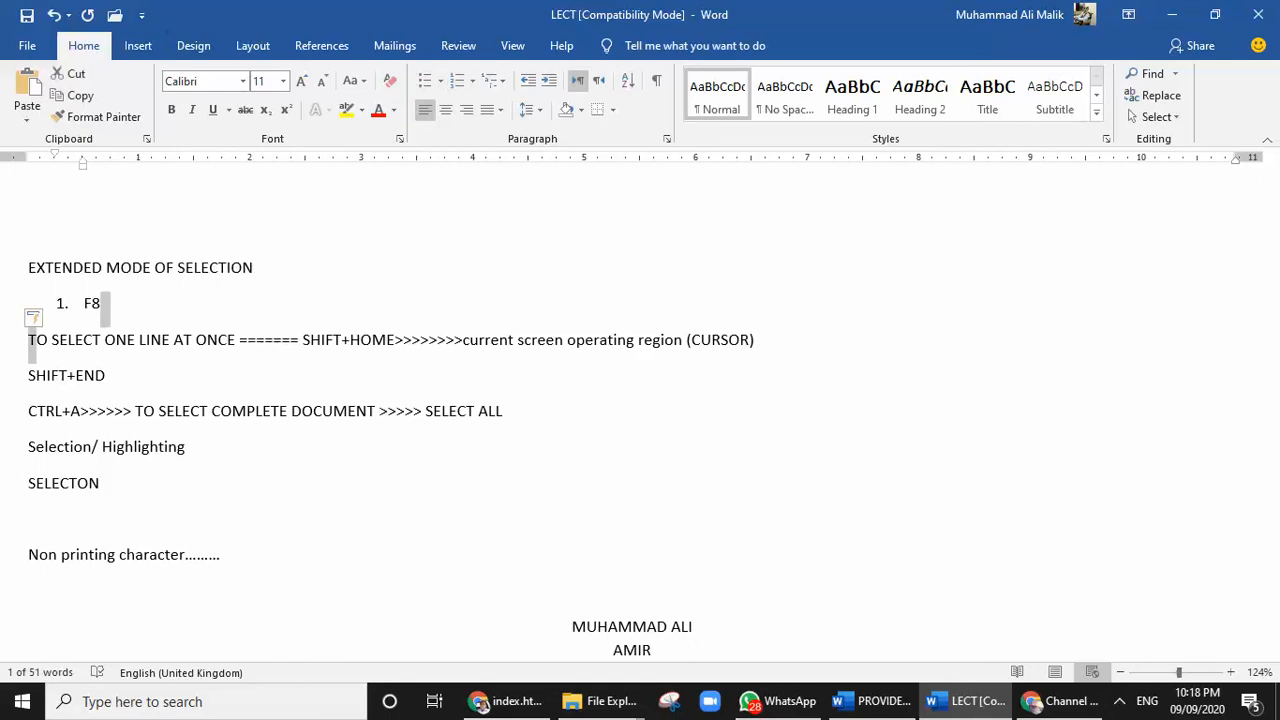
pyautogui.press('Right')
pyautogui.press('Right')
pyautogui.press('Right')
pyautogui.press('Right')
pyautogui.press('Right')
pyautogui.press('Right')
pyautogui.press('Right')
pyautogui.press('Right')
pyautogui.press('Right')
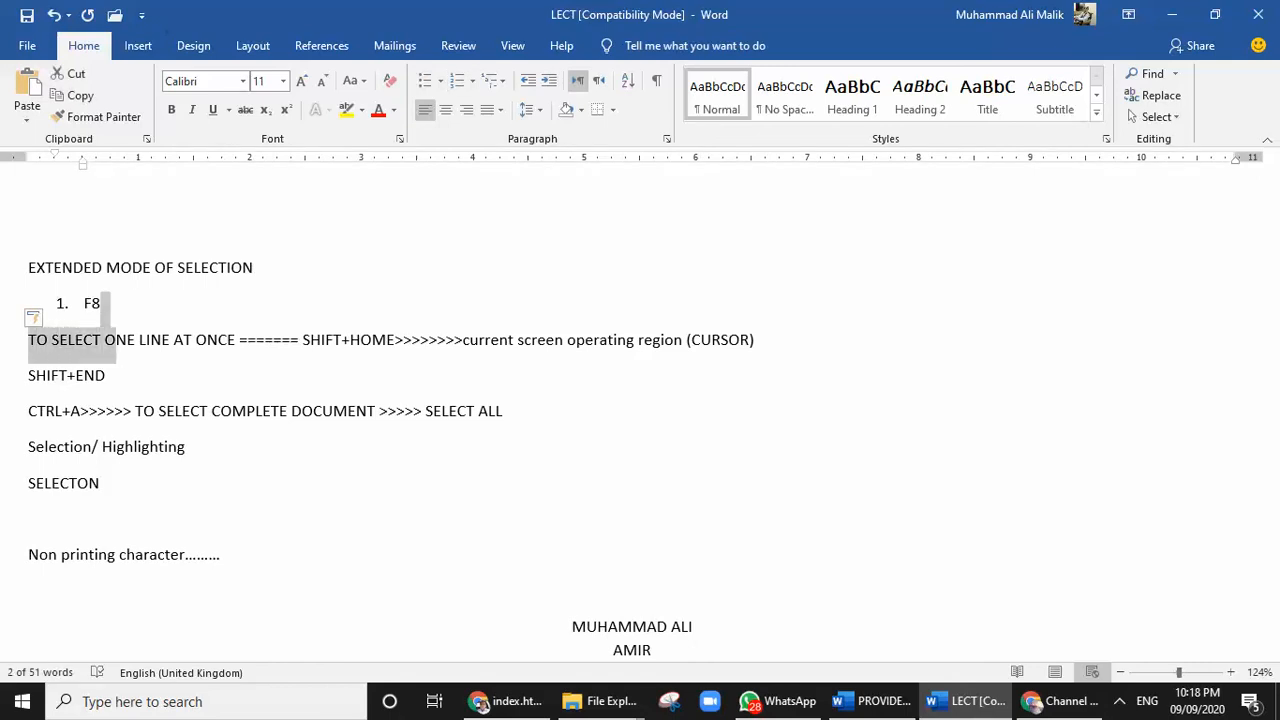
pyautogui.press('Right')
pyautogui.press('Right')
pyautogui.press('Right')
pyautogui.press('Right')
pyautogui.press('Right')
pyautogui.press('Right')
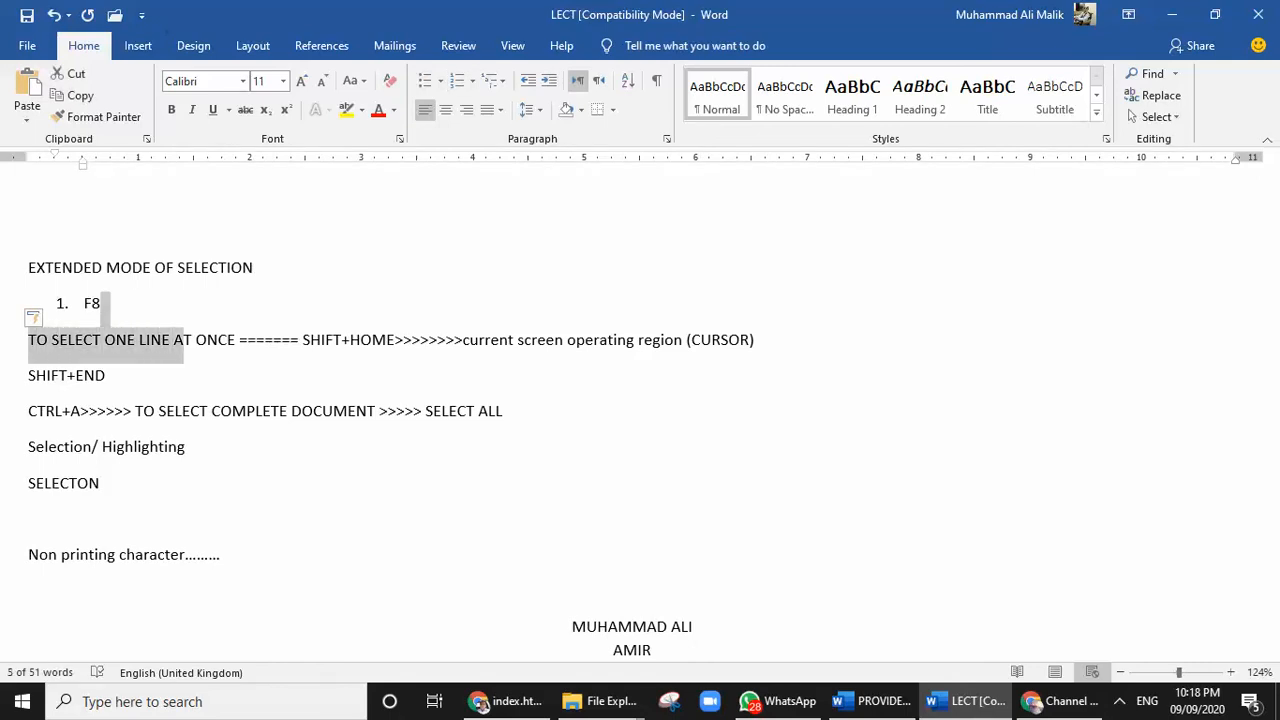
pyautogui.press('Right')
pyautogui.press('Right')
pyautogui.press('Right')
pyautogui.press('Right')
pyautogui.press('Right')
pyautogui.press('Right')
pyautogui.press('Right')
pyautogui.press('Right')
pyautogui.press('Right')
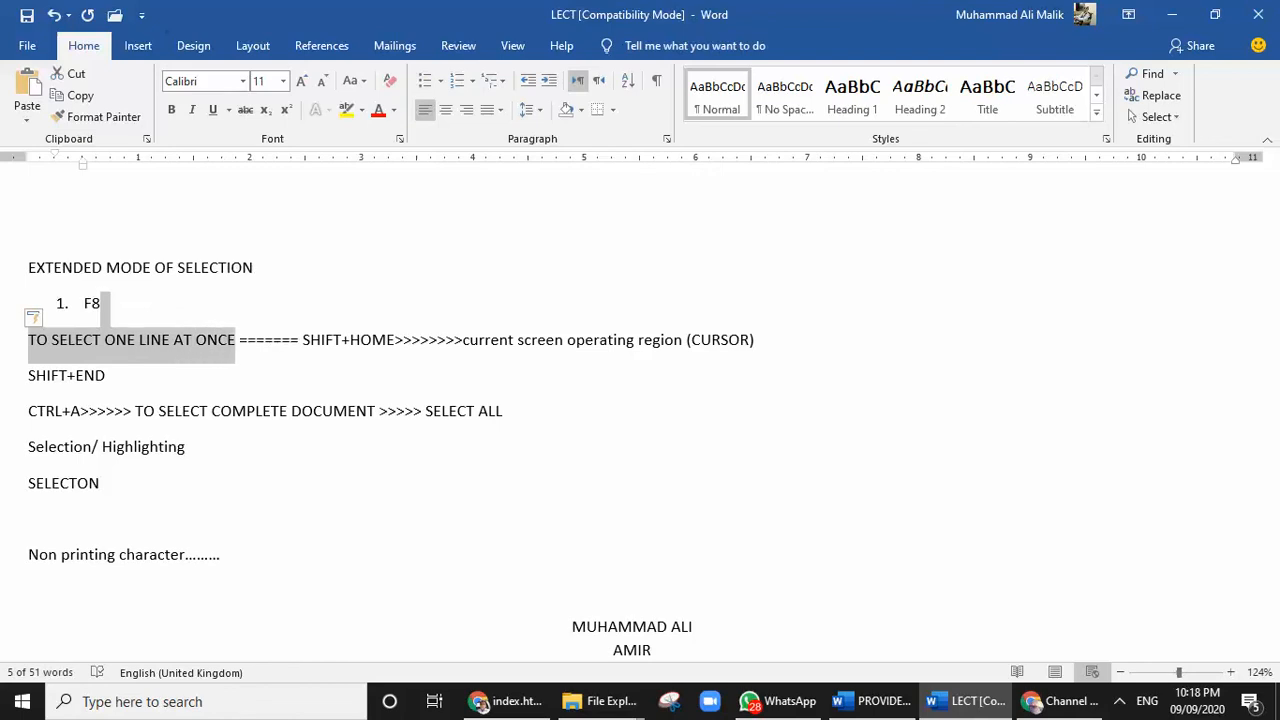
pyautogui.press('Right')
pyautogui.press('Right')
pyautogui.press('Right')
pyautogui.press('Right')
pyautogui.press('Right')
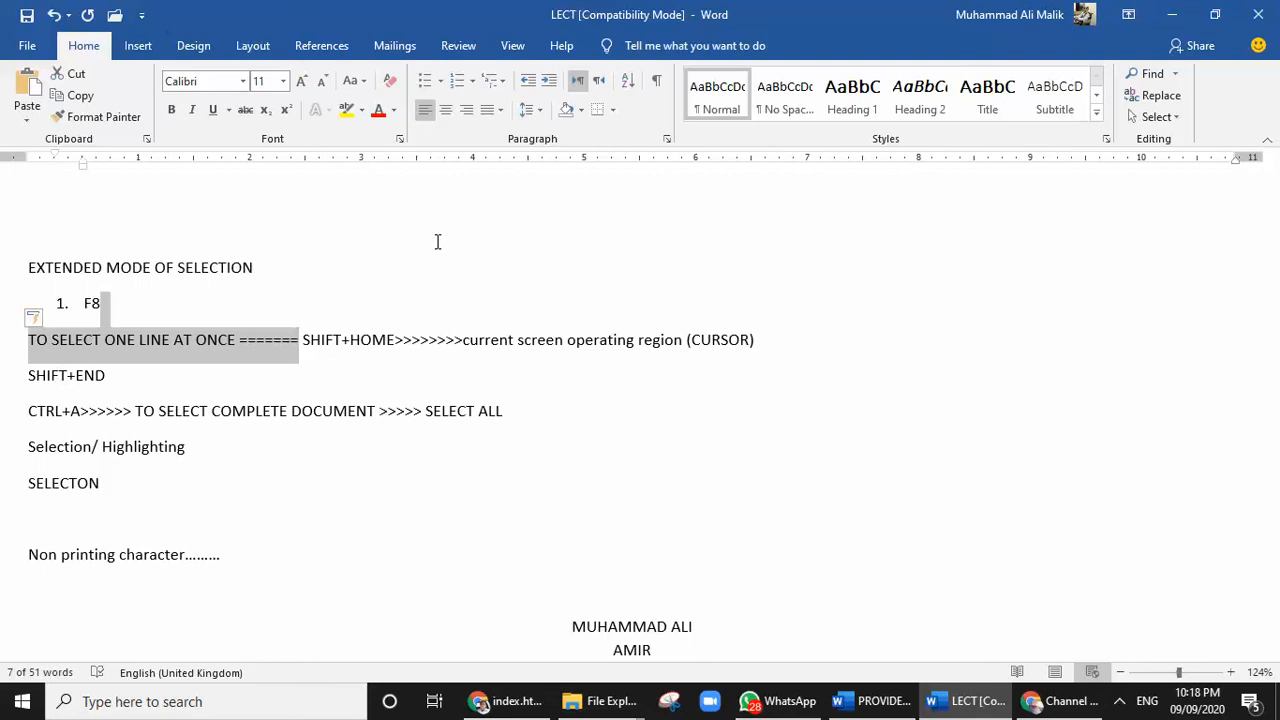
pyautogui.press('Right')
pyautogui.press('Right')
pyautogui.press('Right')
pyautogui.press('Right')
pyautogui.press('Right')
pyautogui.press('Right')
pyautogui.press('Right')
pyautogui.press('Right')
pyautogui.press('Right')
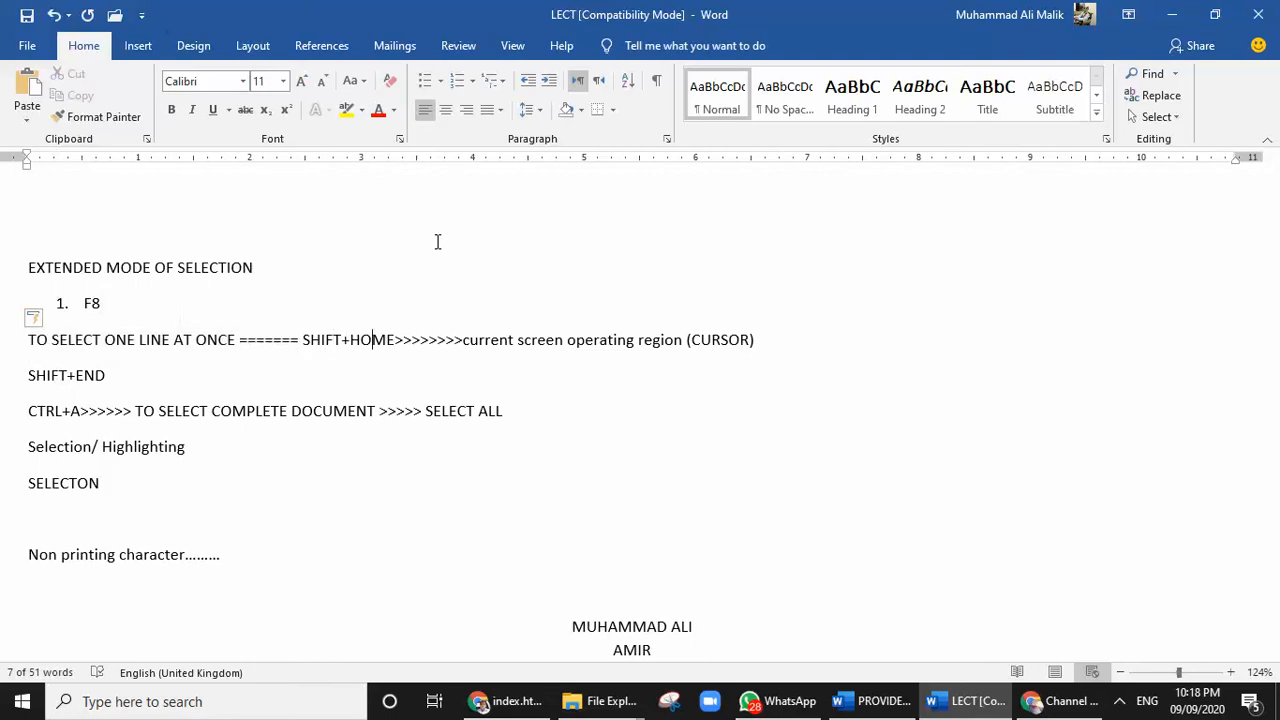
pyautogui.press('Right')
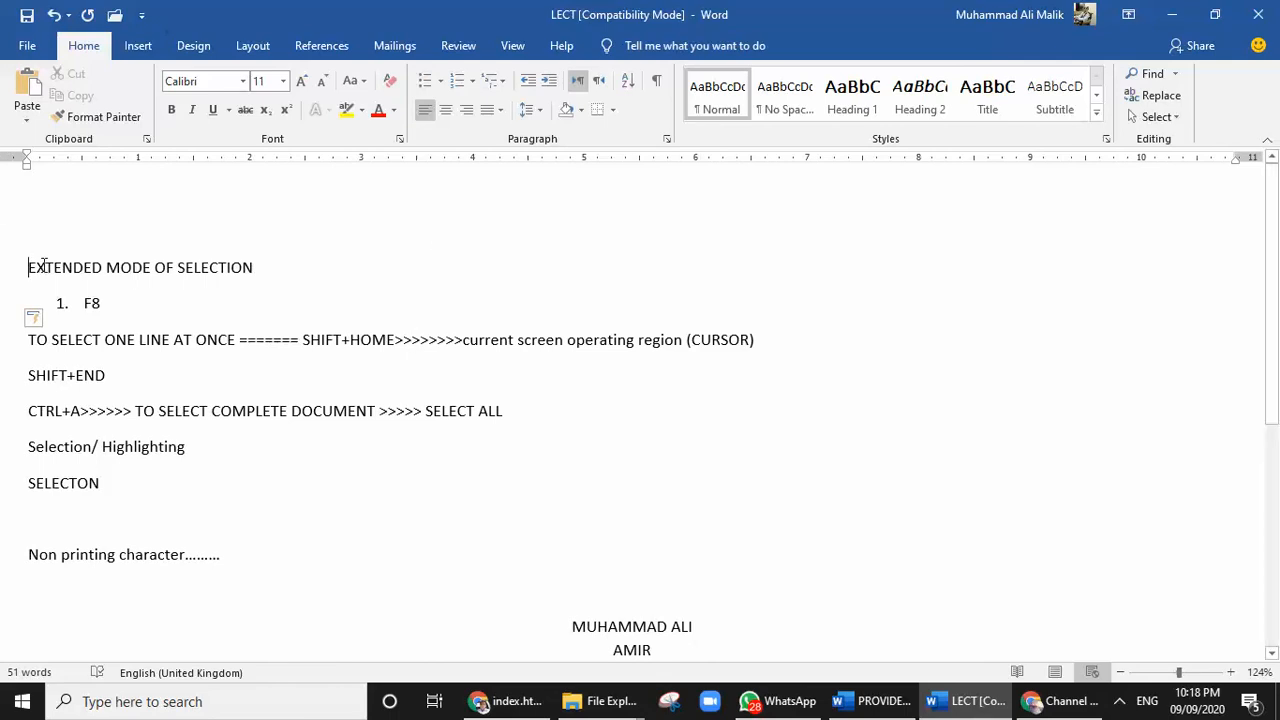
# Use Extend Selection from the start of "EXTENDED MODE OF SELECTION" to select its first word, the sentence and the whole paragraph
pyautogui.hotkey('ctrl', 'Home')
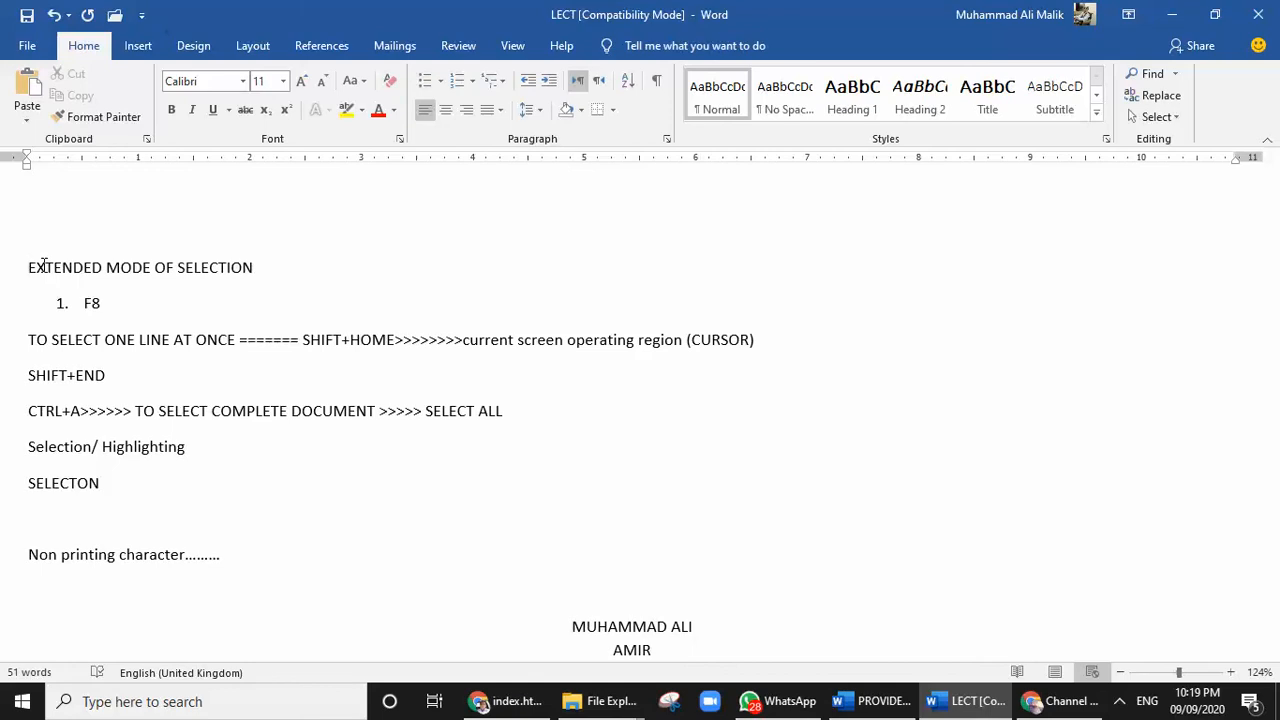
pyautogui.press('F8')
pyautogui.press('F8')
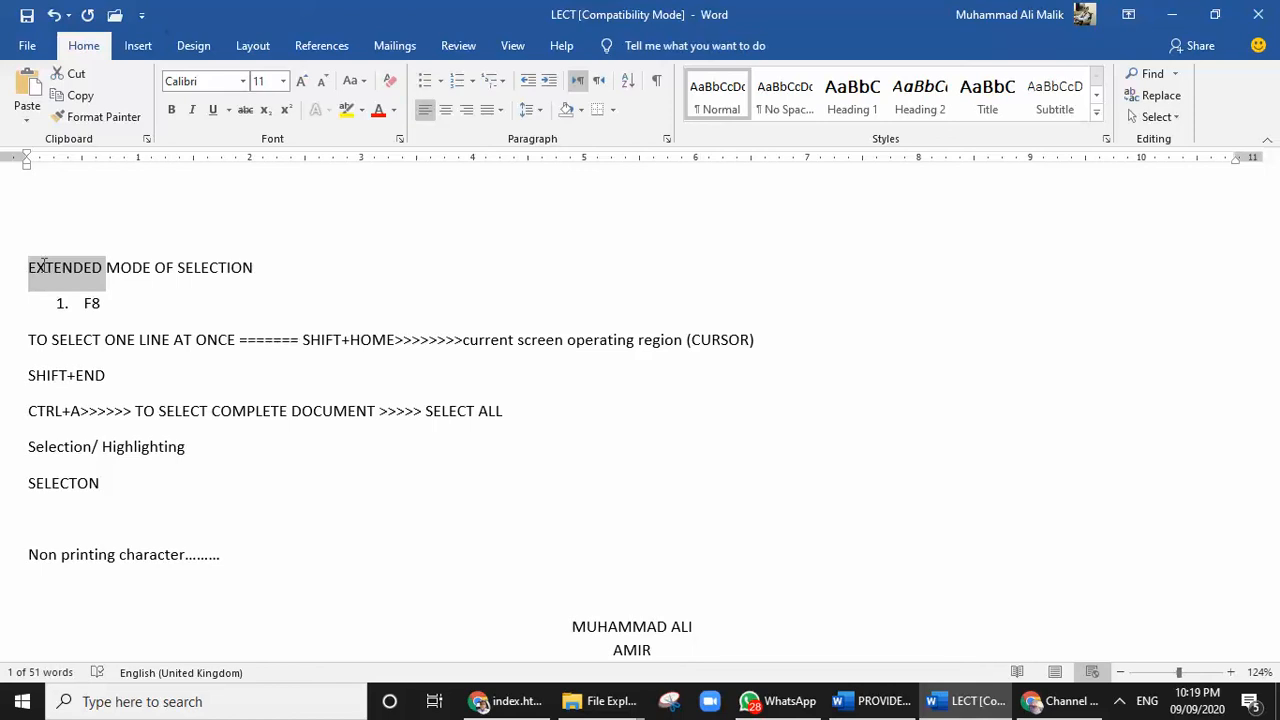
pyautogui.press('F8')
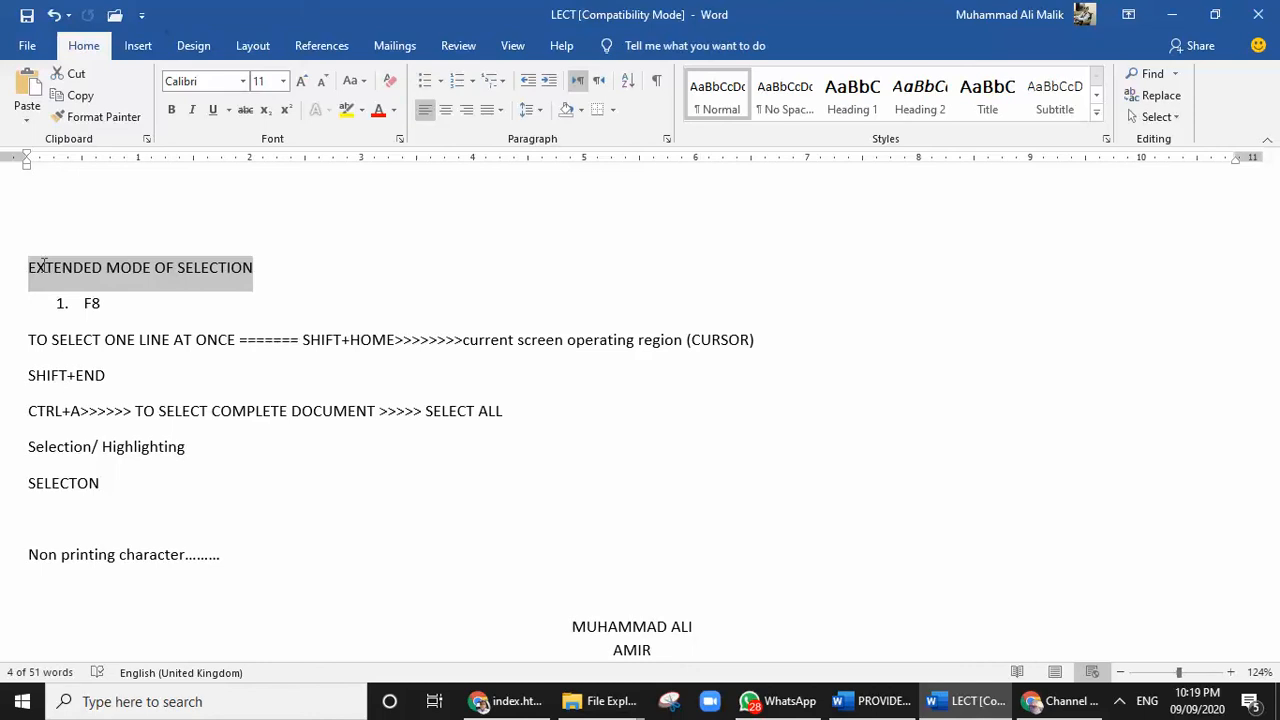
pyautogui.press('F8')
# Show the formatting marks and expand the selection from the heading's first word to the sentence, paragraph and entire document, then clear it
pyautogui.click(657, 84)
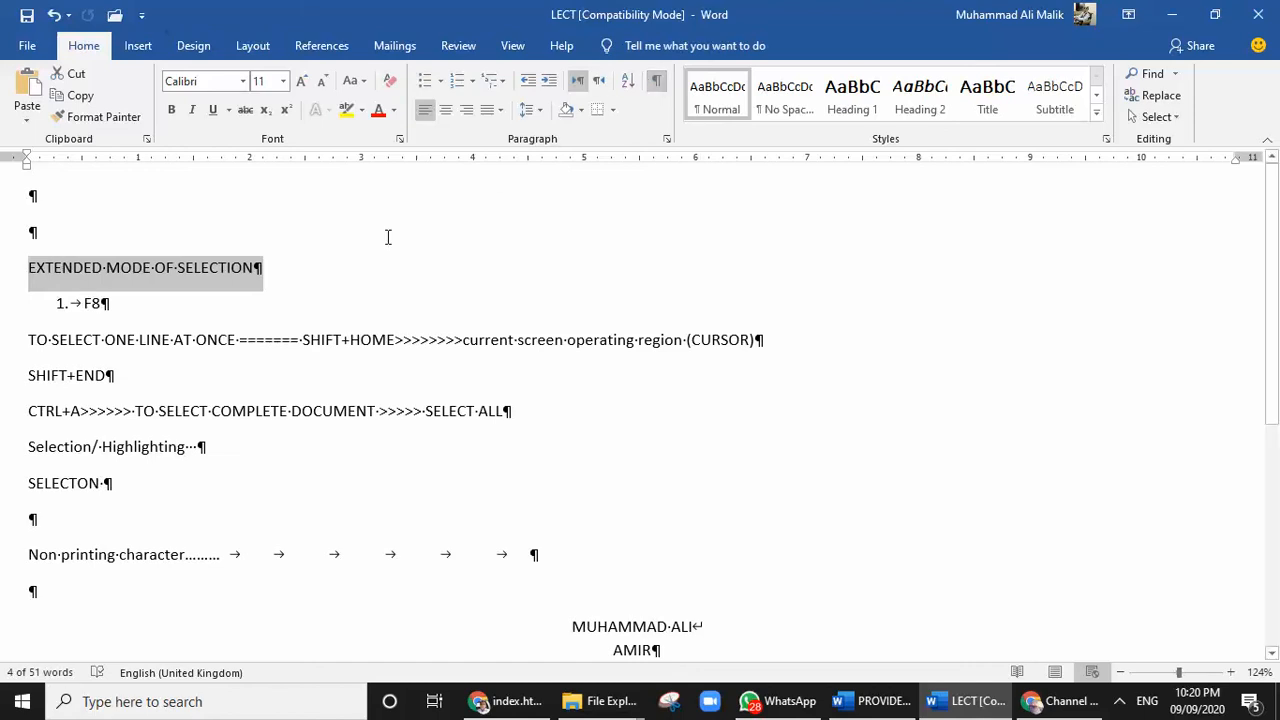
pyautogui.click(40, 264)
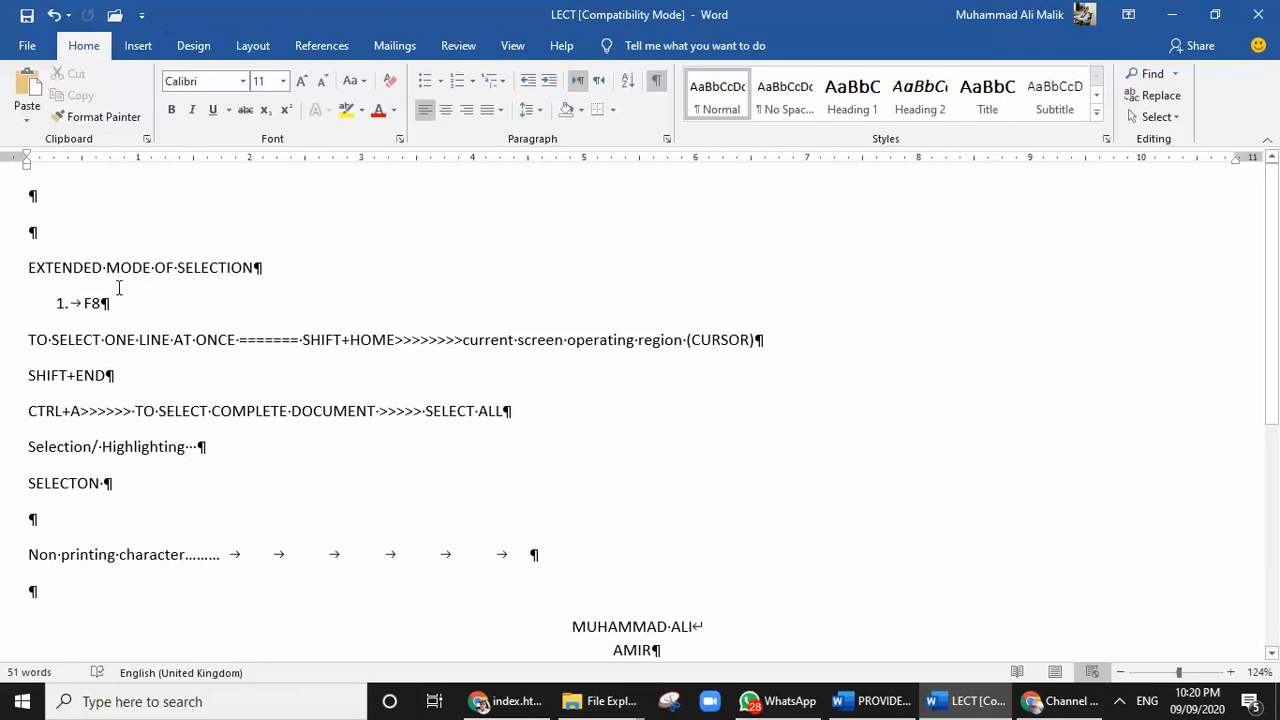
pyautogui.press('F8')
pyautogui.press('F8')
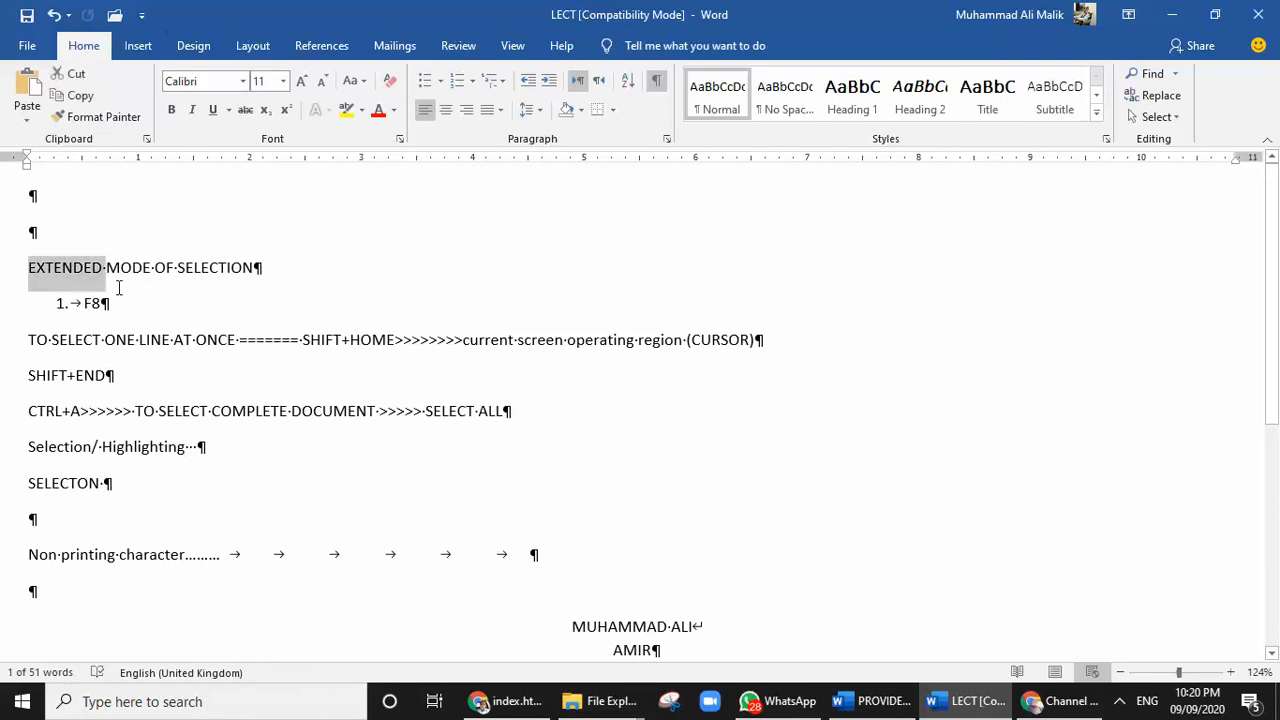
pyautogui.press('F8')
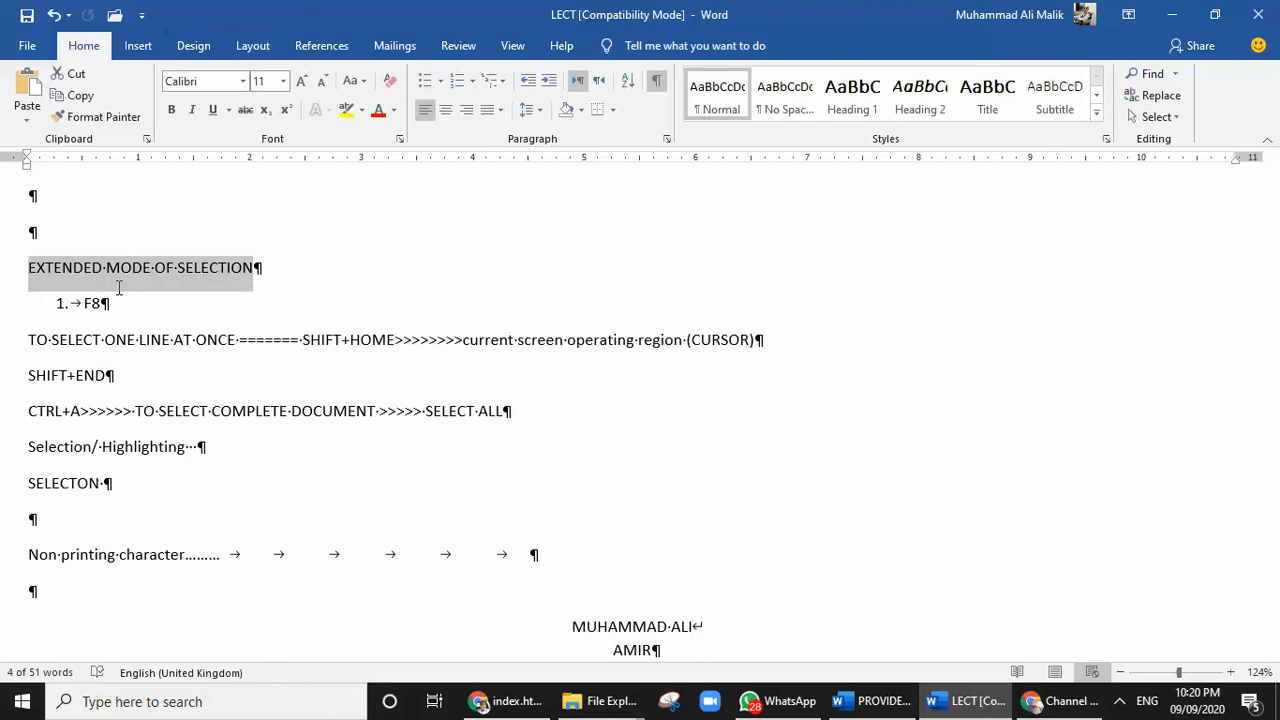
pyautogui.hotkey('shift', 'Right')
pyautogui.hotkey('ctrl', 'a')
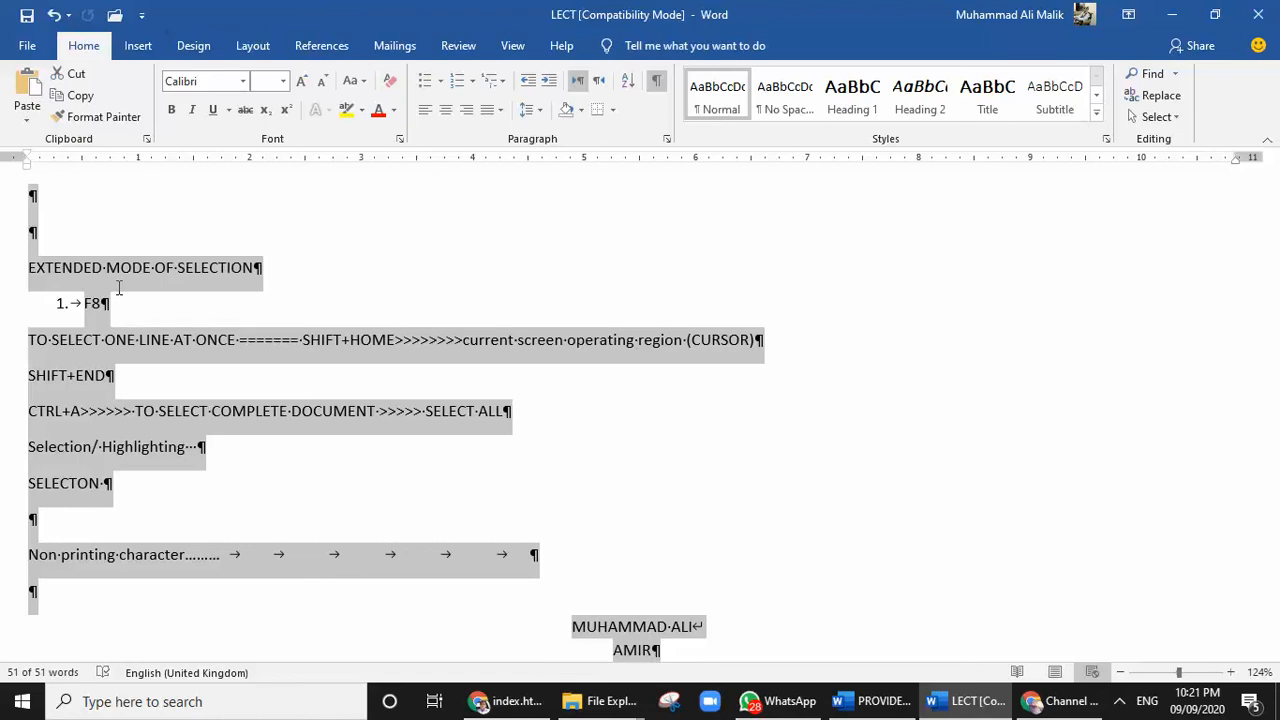
pyautogui.press('Left')
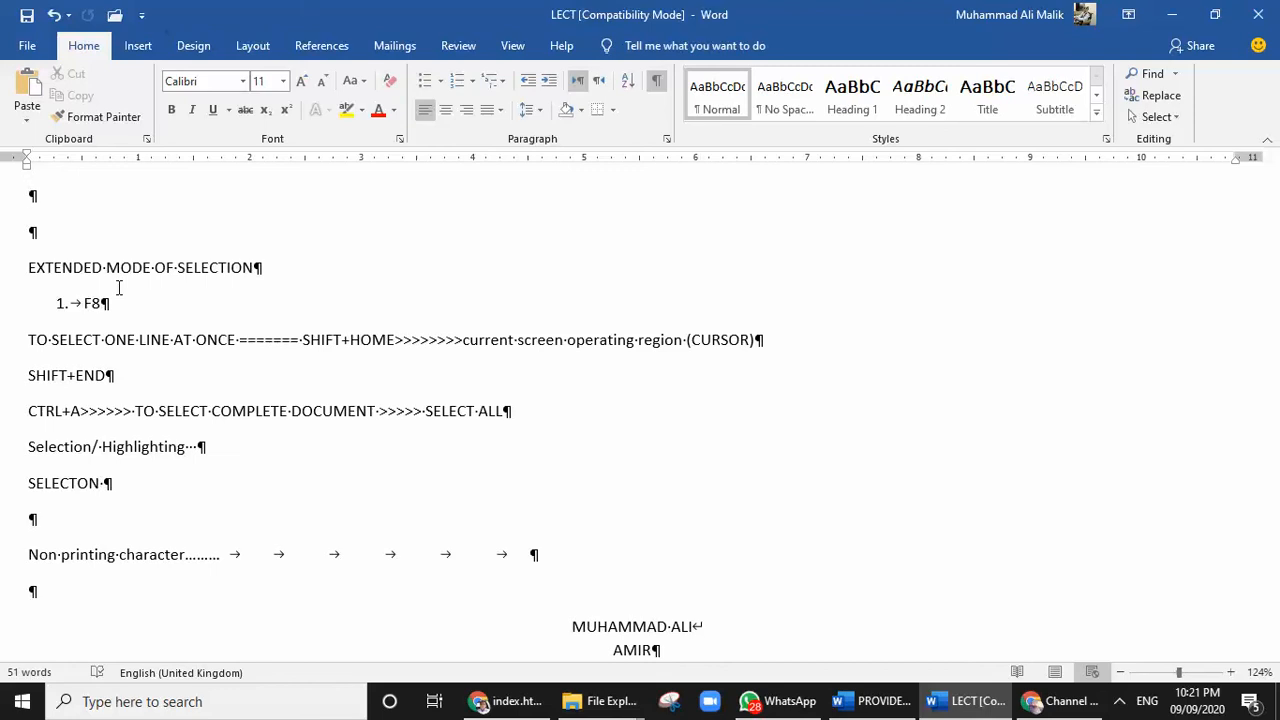
# Write "Struggle" in the empty first line, followed by several spaces and the separate letters "s t r"
pyautogui.write('STRUGGL')
pyautogui.press('BackSpace')
pyautogui.press('BackSpace')
pyautogui.press('BackSpace')
pyautogui.press('BackSpace')
pyautogui.press('BackSpace')
pyautogui.press('BackSpace')
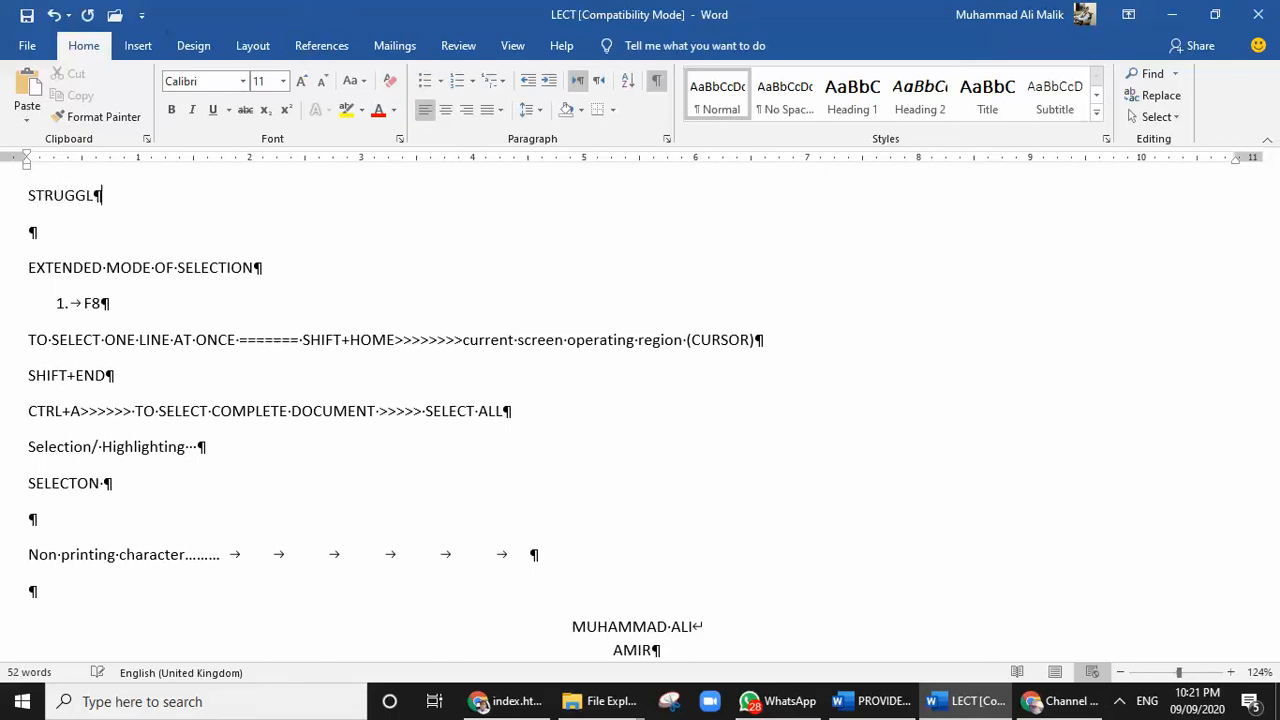
pyautogui.press('BackSpace')
pyautogui.write('struggle')
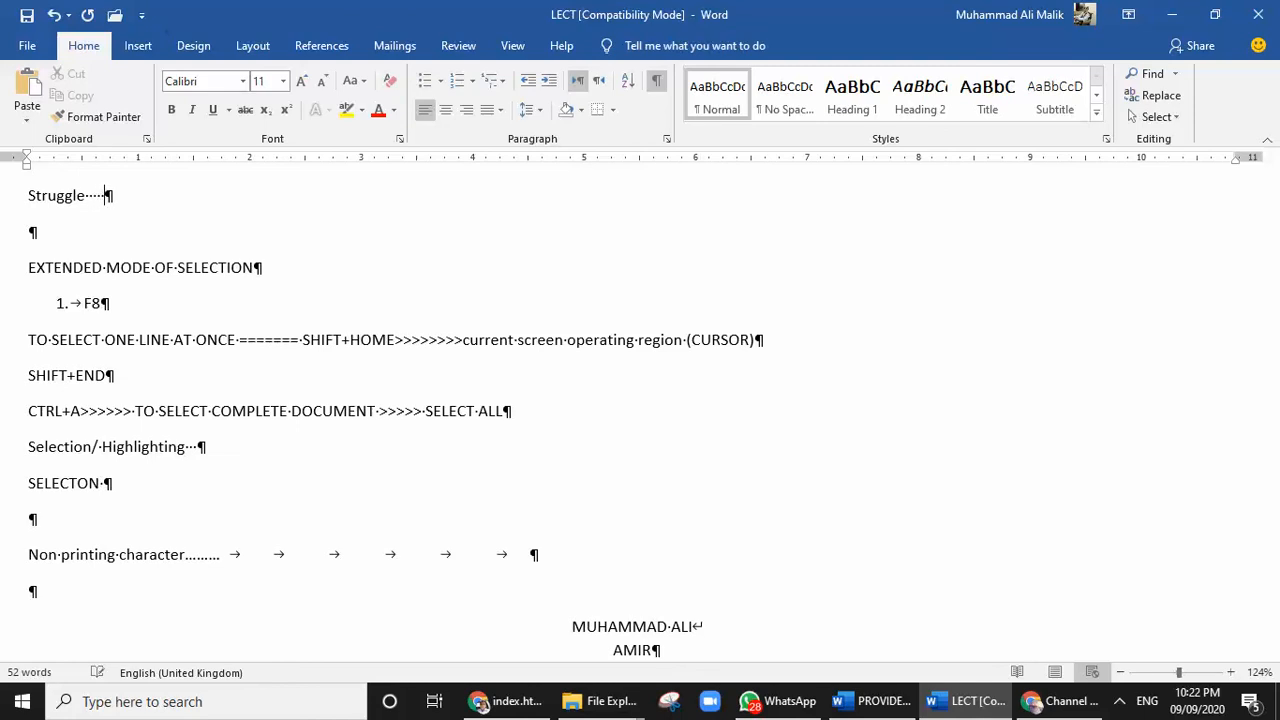
pyautogui.write('s')
pyautogui.write('t r')
# Select from "MODE" to "LINE" two lines below, clear the selection, and add a period after "EXTENDED MODE OF SELECTION"
pyautogui.moveTo(107, 268); pyautogui.dragTo(172, 342)
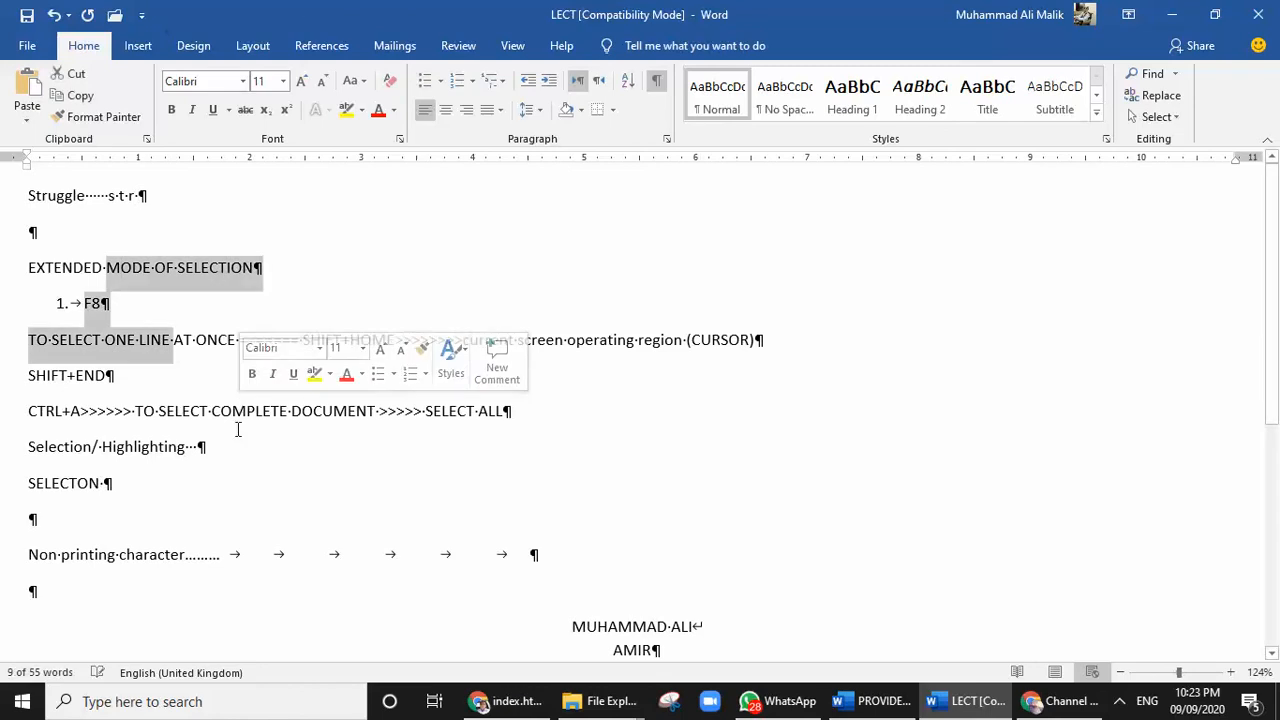
pyautogui.click(252, 283)
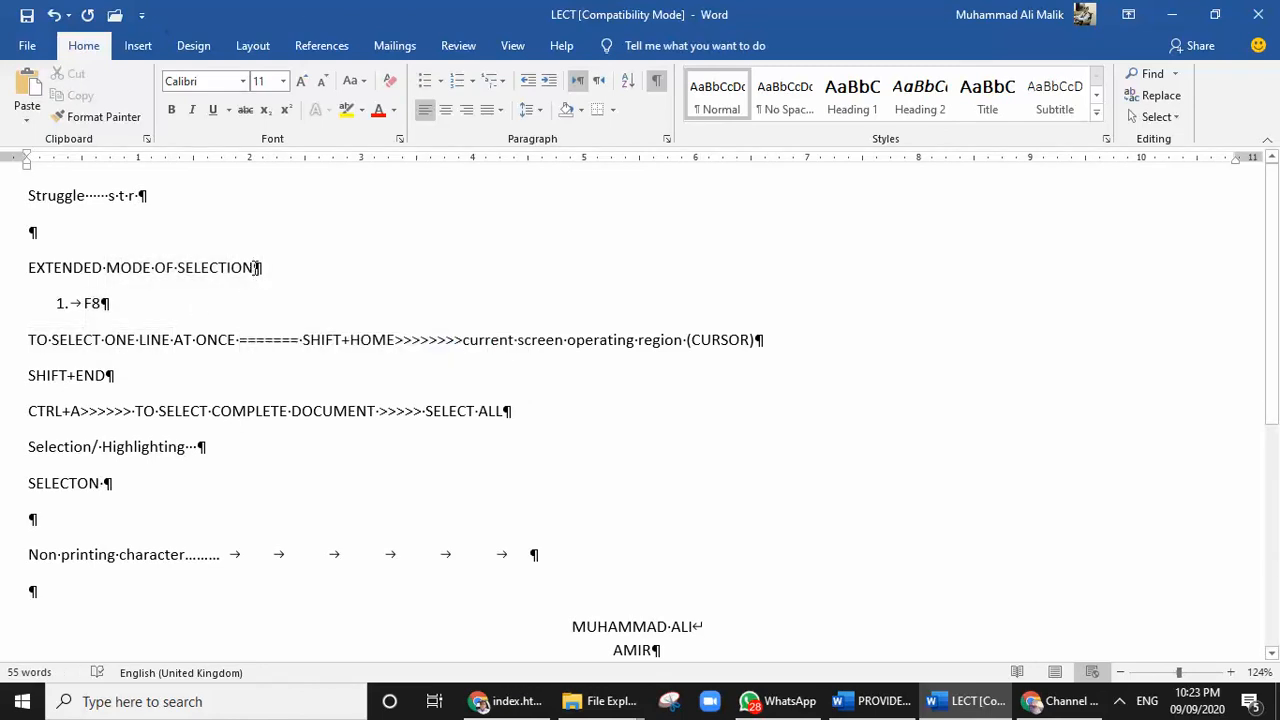
pyautogui.write('.')
pyautogui.scroll(-2, 135, 287)
pyautogui.scroll(2, 135, 287)
# Select the word "MODE" in the heading and change its font to Arial Black
pyautogui.moveTo(104, 267); pyautogui.dragTo(158, 262)
pyautogui.click(114, 268)
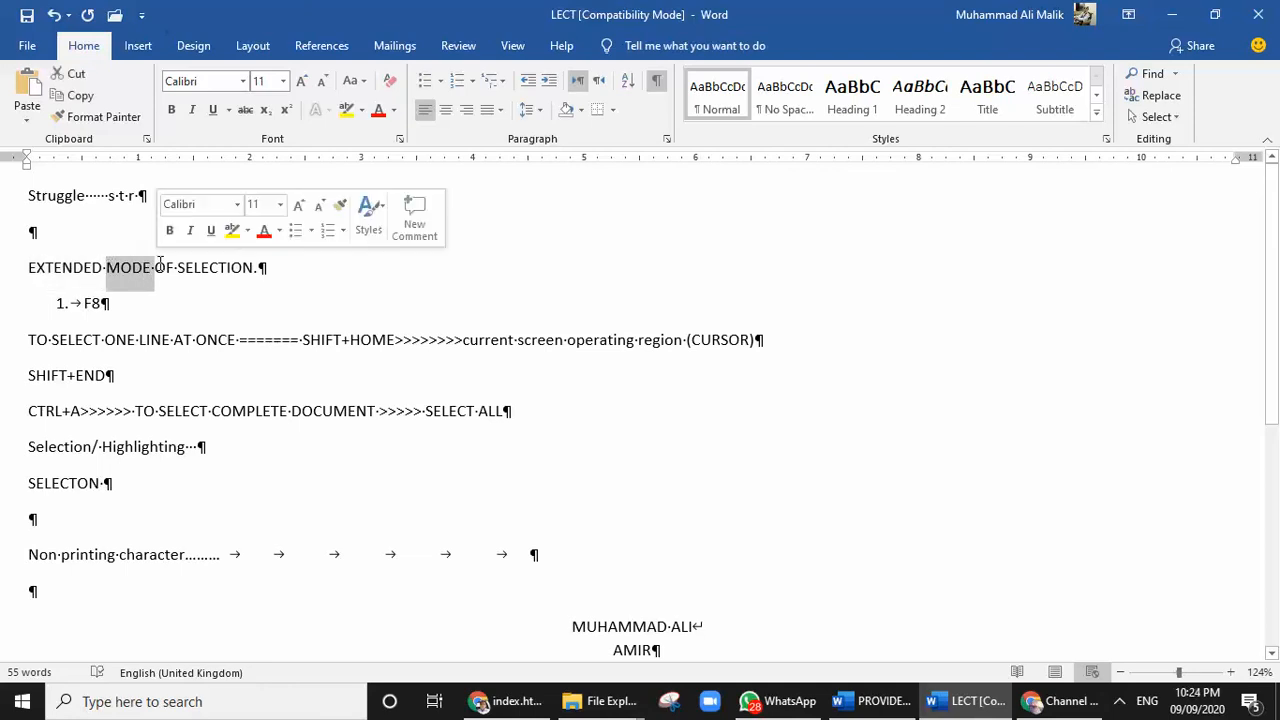
pyautogui.click(242, 84)
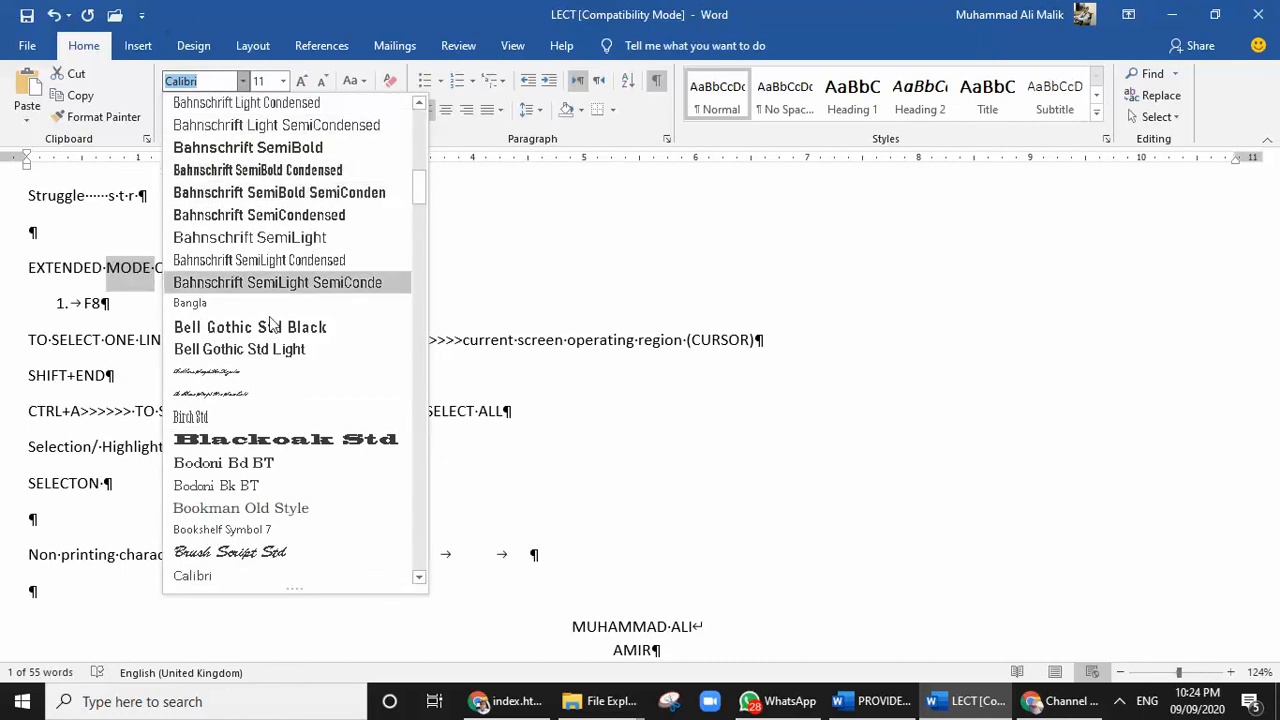
pyautogui.scroll(-5, 273, 374)
pyautogui.scroll(8, 280, 372)
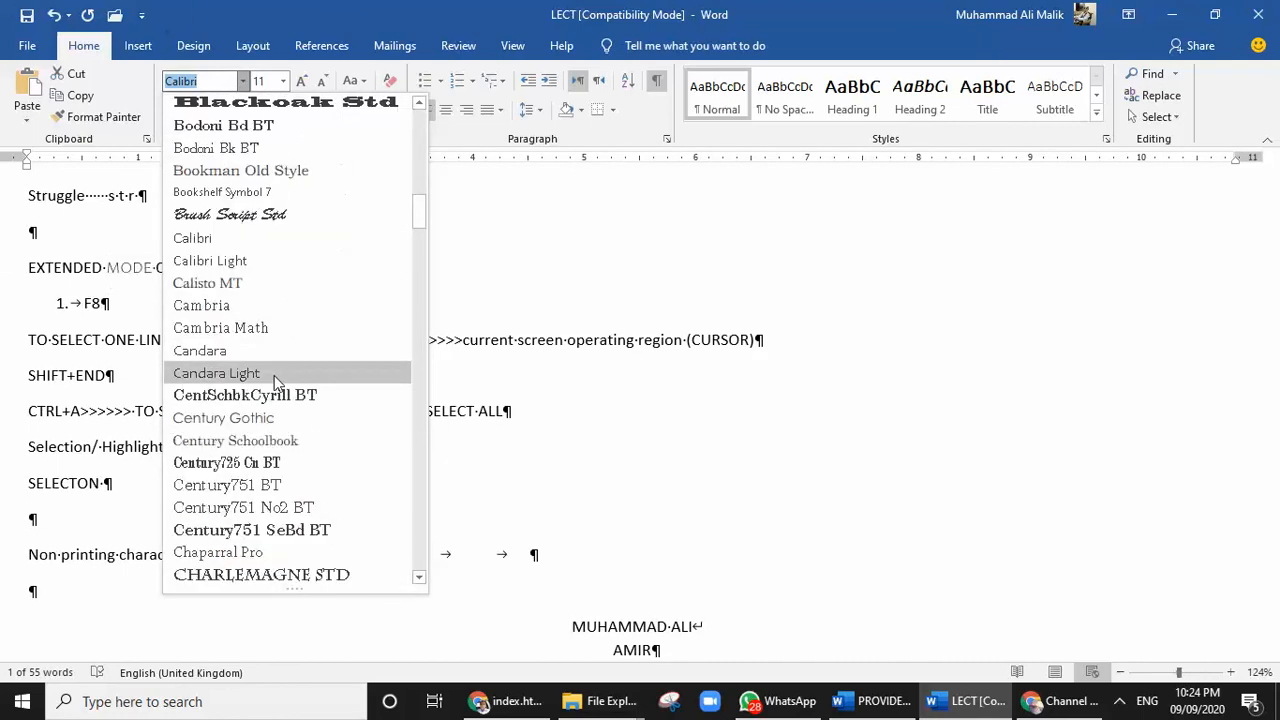
pyautogui.scroll(6, 285, 368)
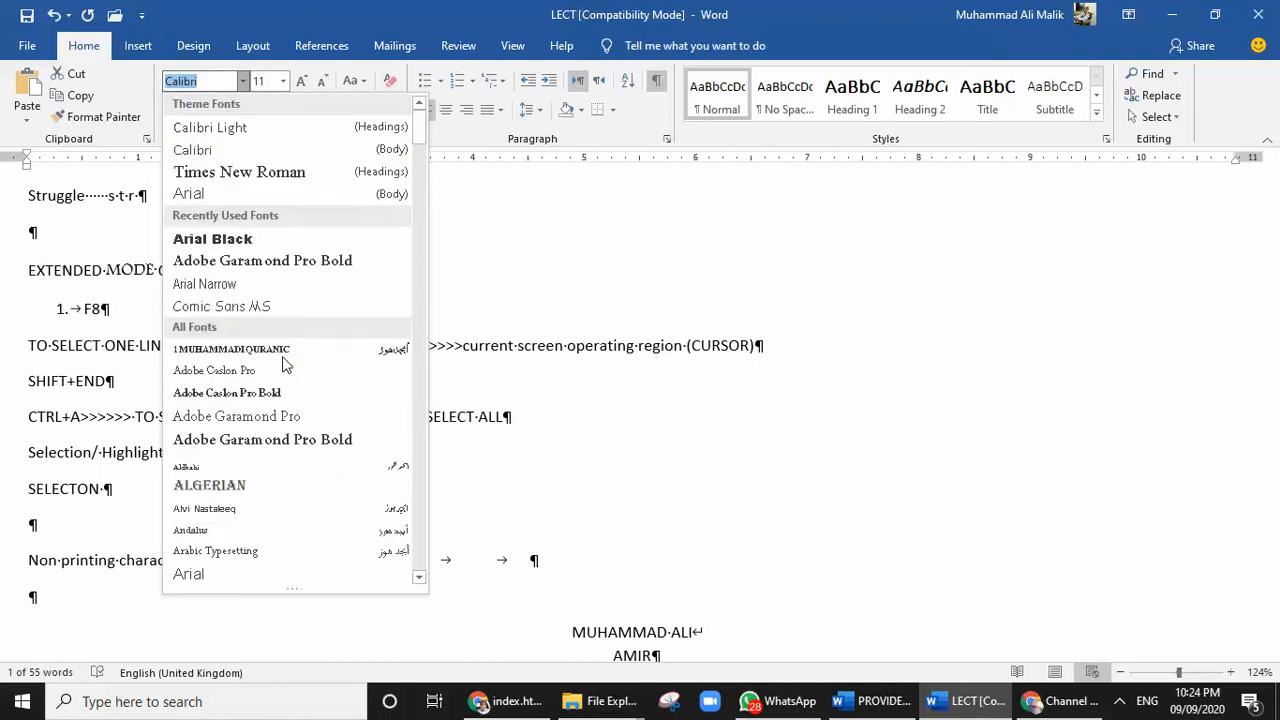
pyautogui.click(269, 236)
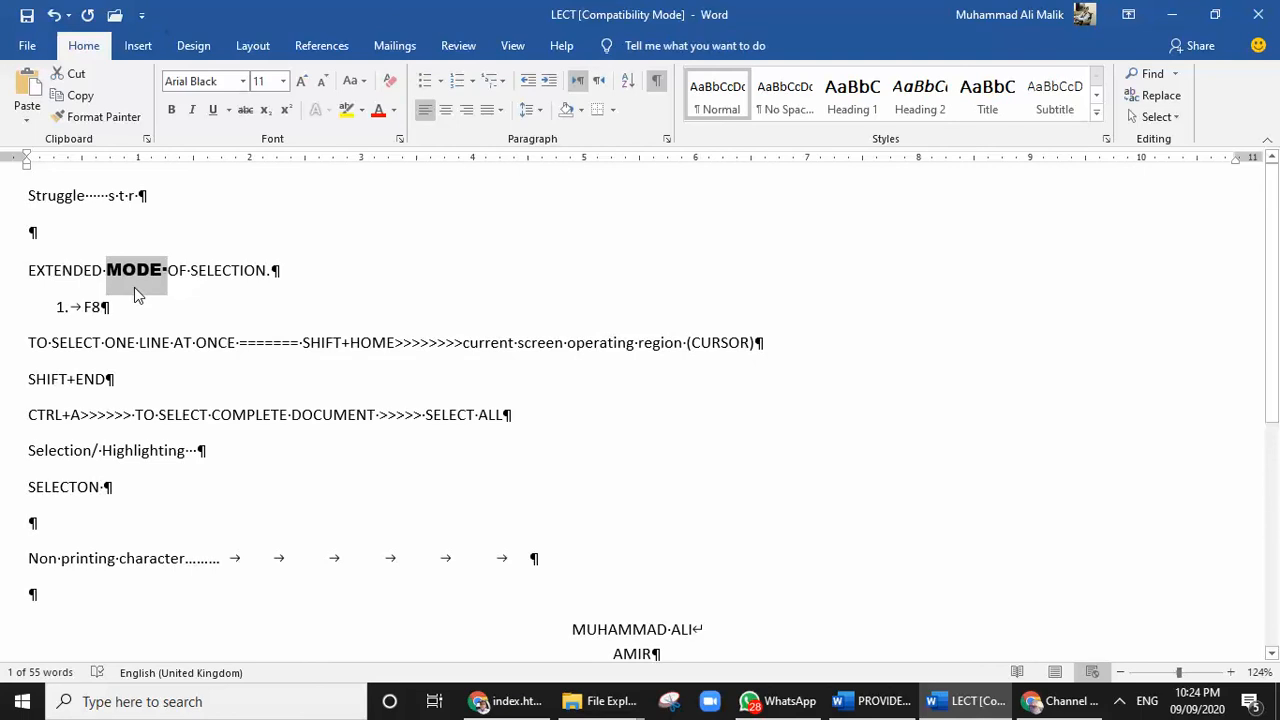
# Set the font size of "MODE" to 24, enlarge it stepwise to 48, and reduce it to 36
pyautogui.click(283, 82)
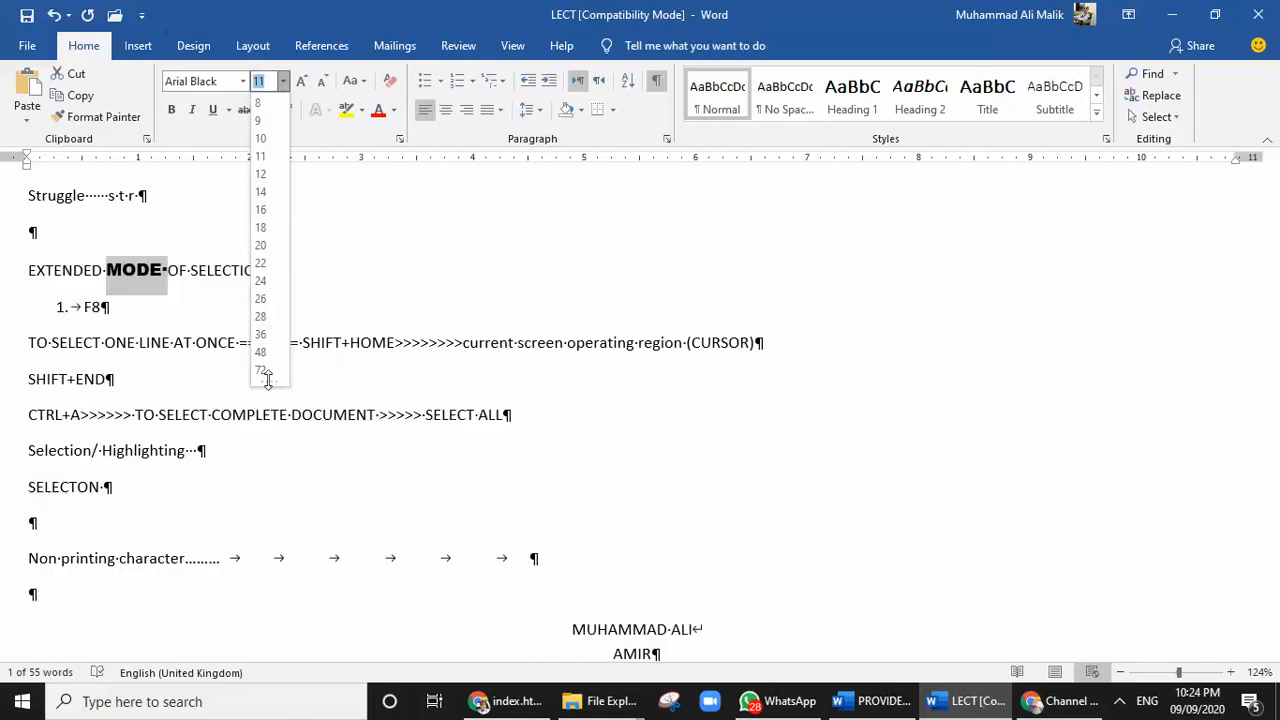
pyautogui.click(268, 280)
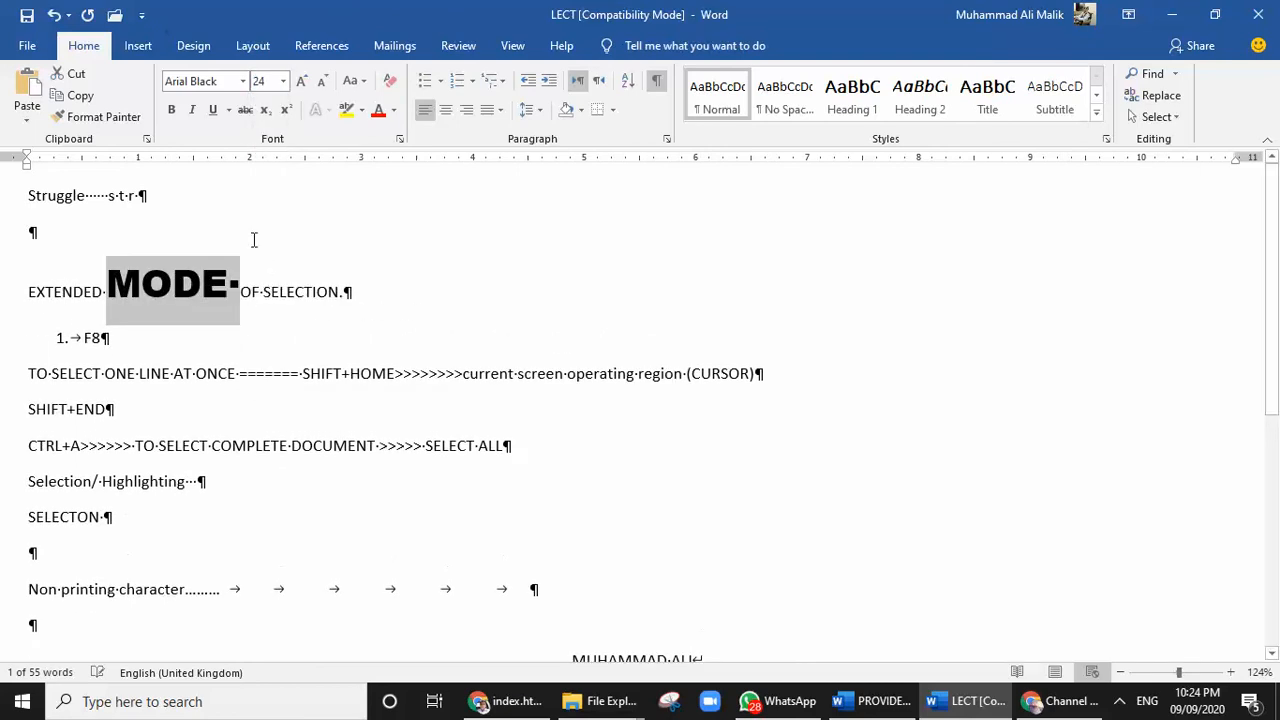
pyautogui.click(306, 86)
pyautogui.click(307, 87)
pyautogui.click(307, 87)
pyautogui.click(307, 87)
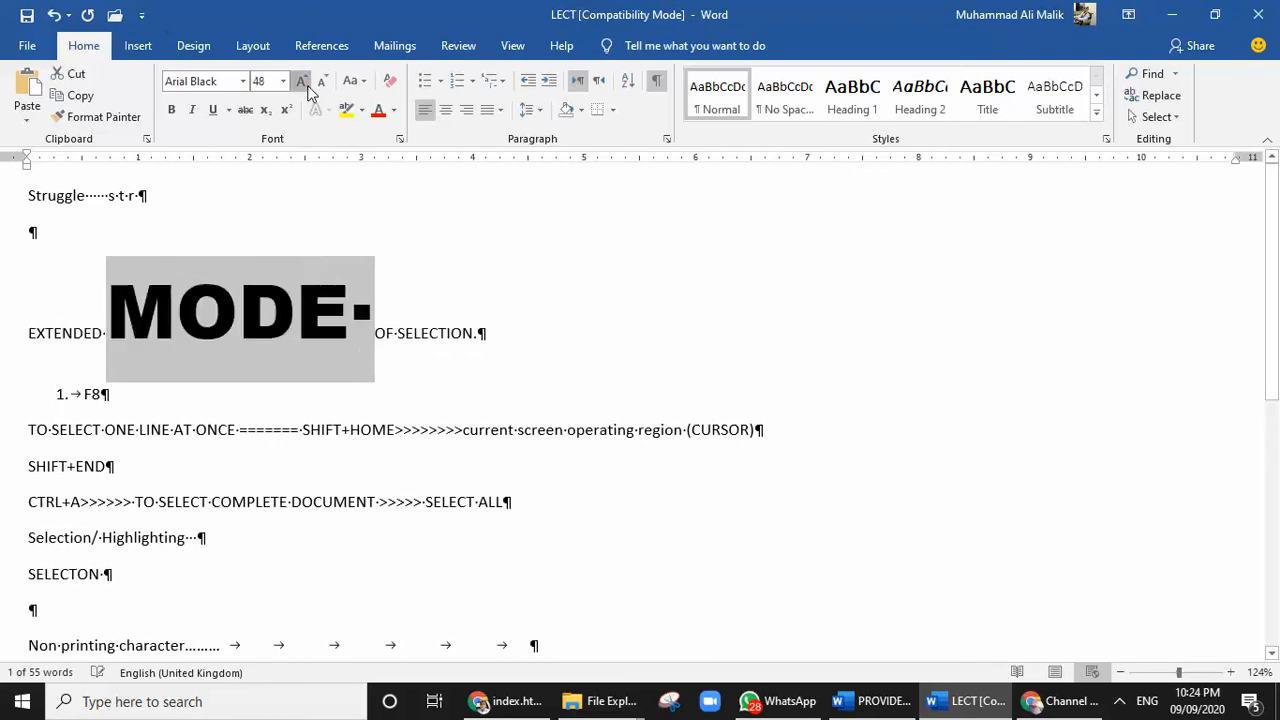
pyautogui.click(307, 87)
pyautogui.click(317, 85)
pyautogui.click(317, 85)
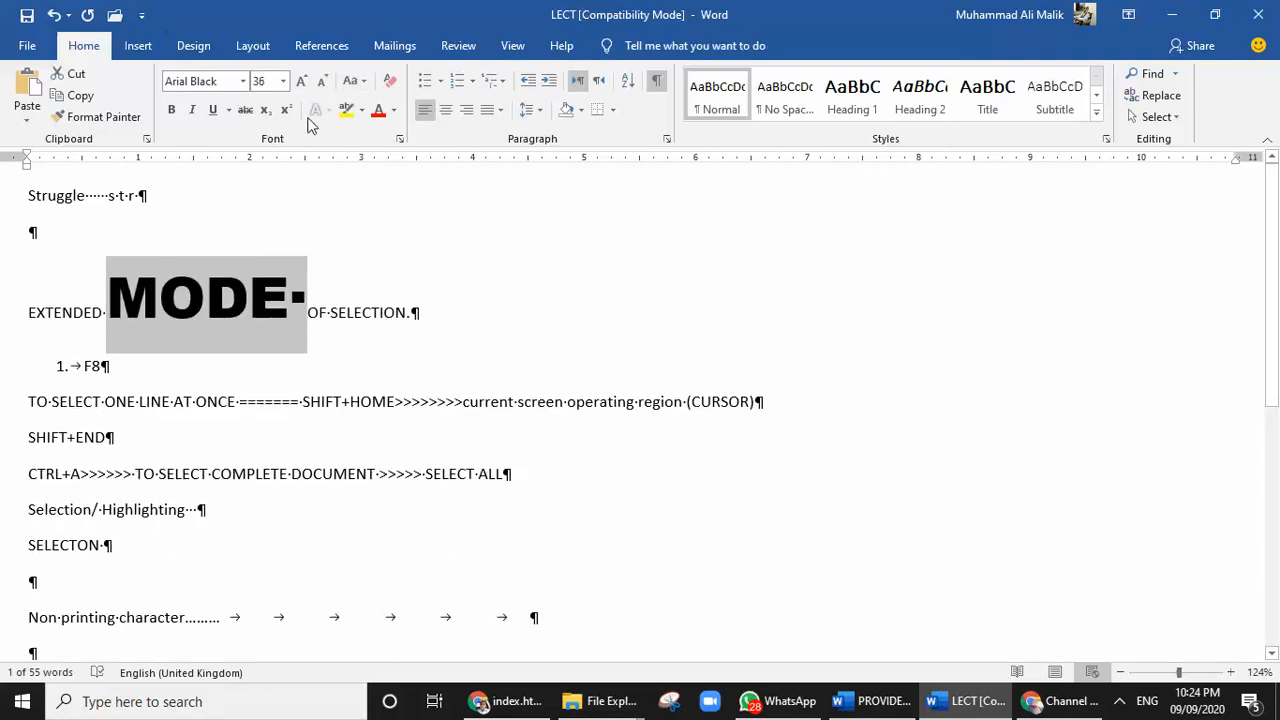
# Set the font color of the selected word "MODE" to a dark green theme shade
pyautogui.click(393, 112)
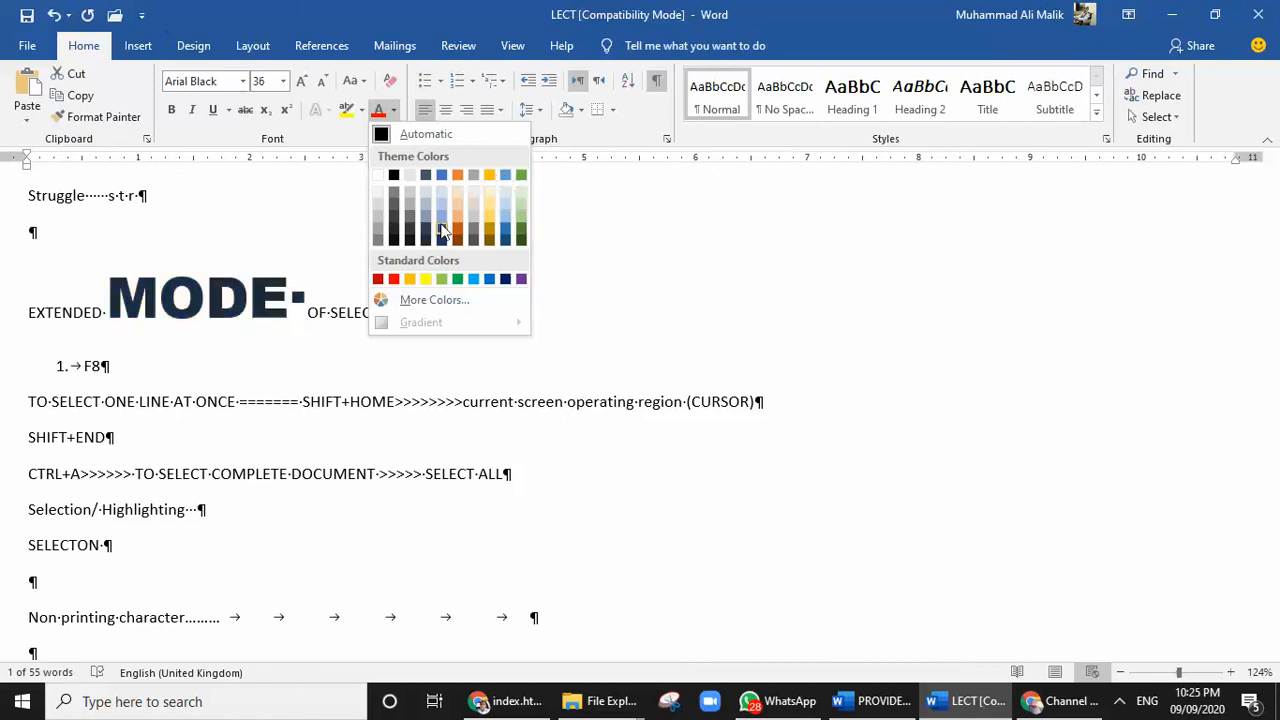
pyautogui.click(520, 227)
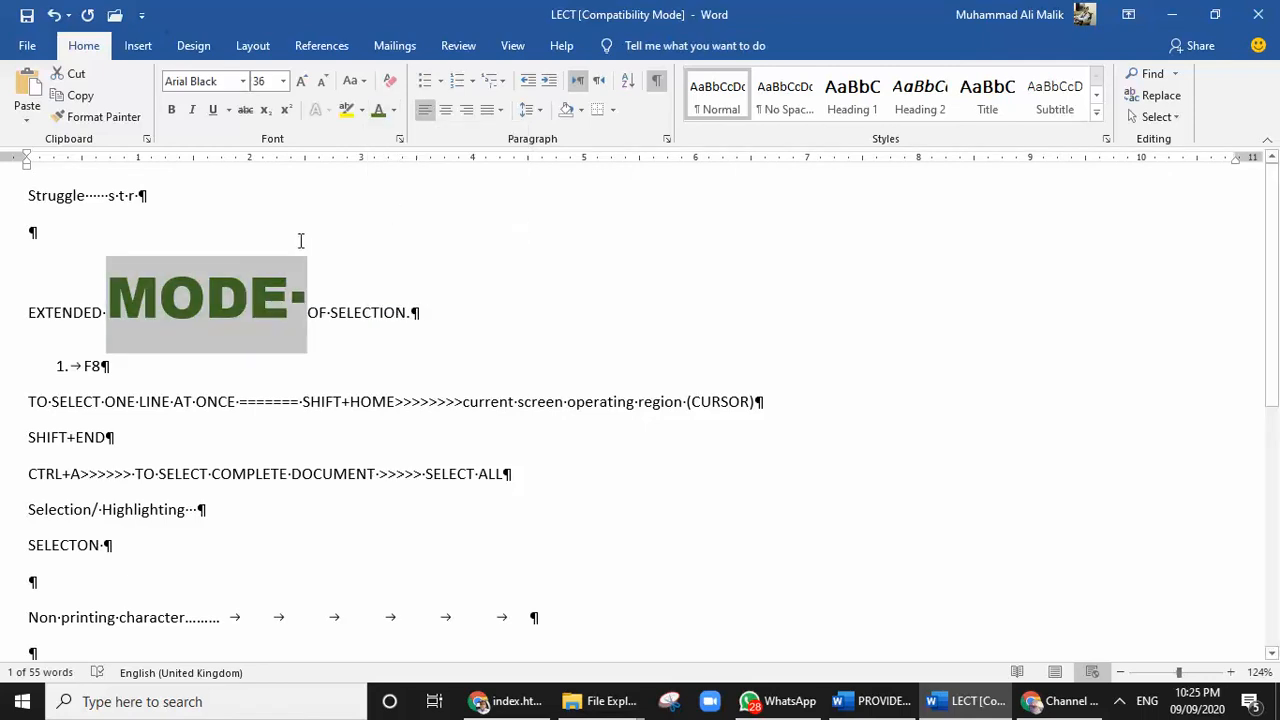
# Try a yellow text highlight on "MODE" and undo it
pyautogui.click(351, 115)
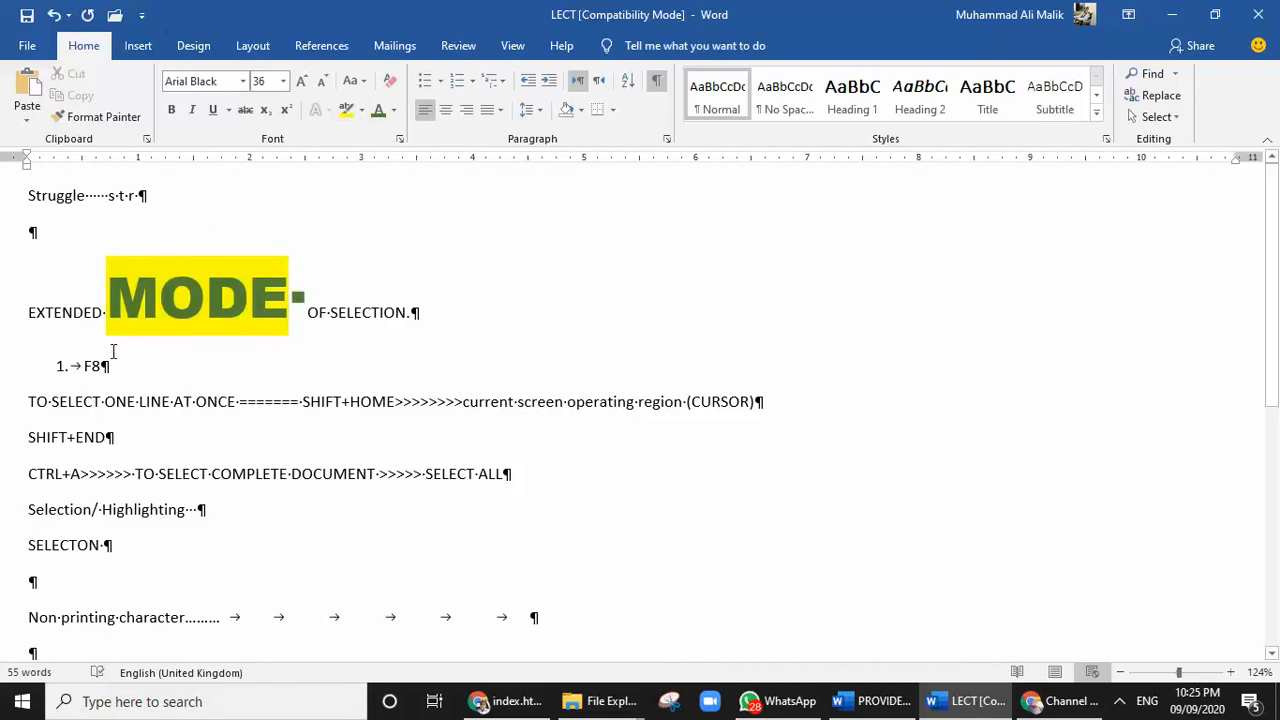
pyautogui.hotkey('ctrl', 'z')
pyautogui.click(249, 290)
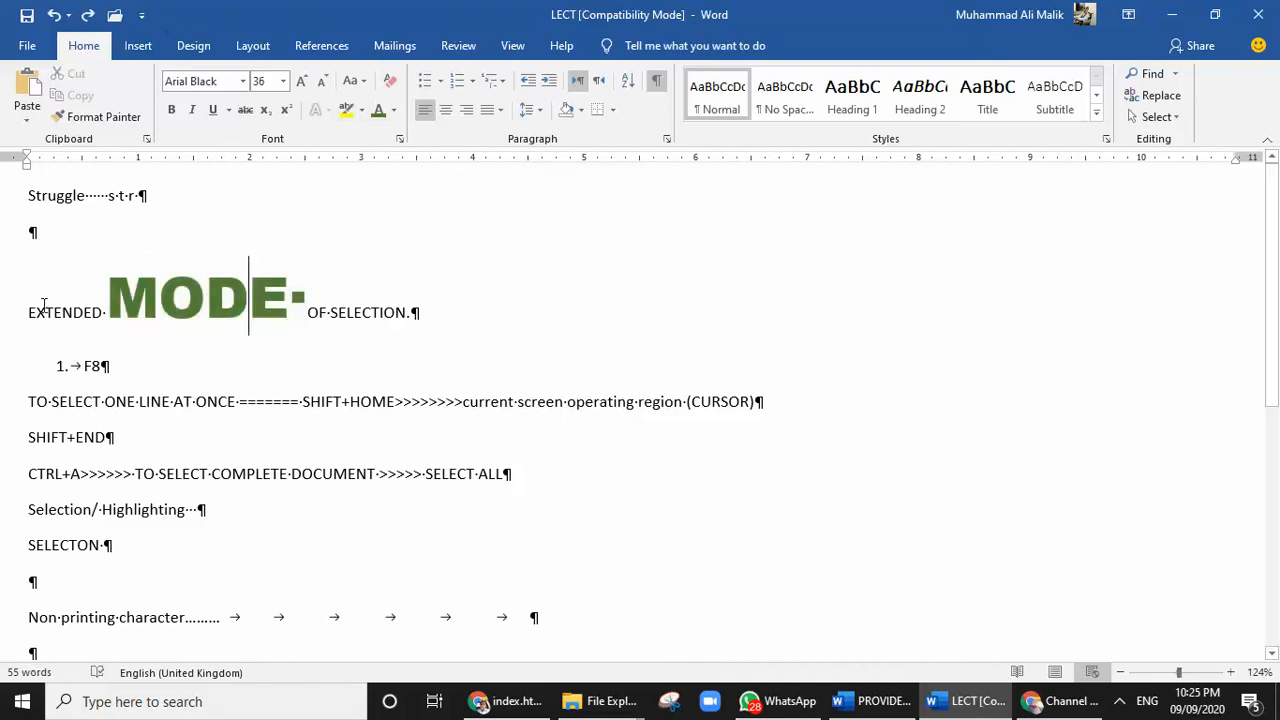
# Highlight the "TO SELECT ONE LINE AT ONCE" line in yellow with the highlighter pen and leave highlighting mode
pyautogui.click(346, 110)
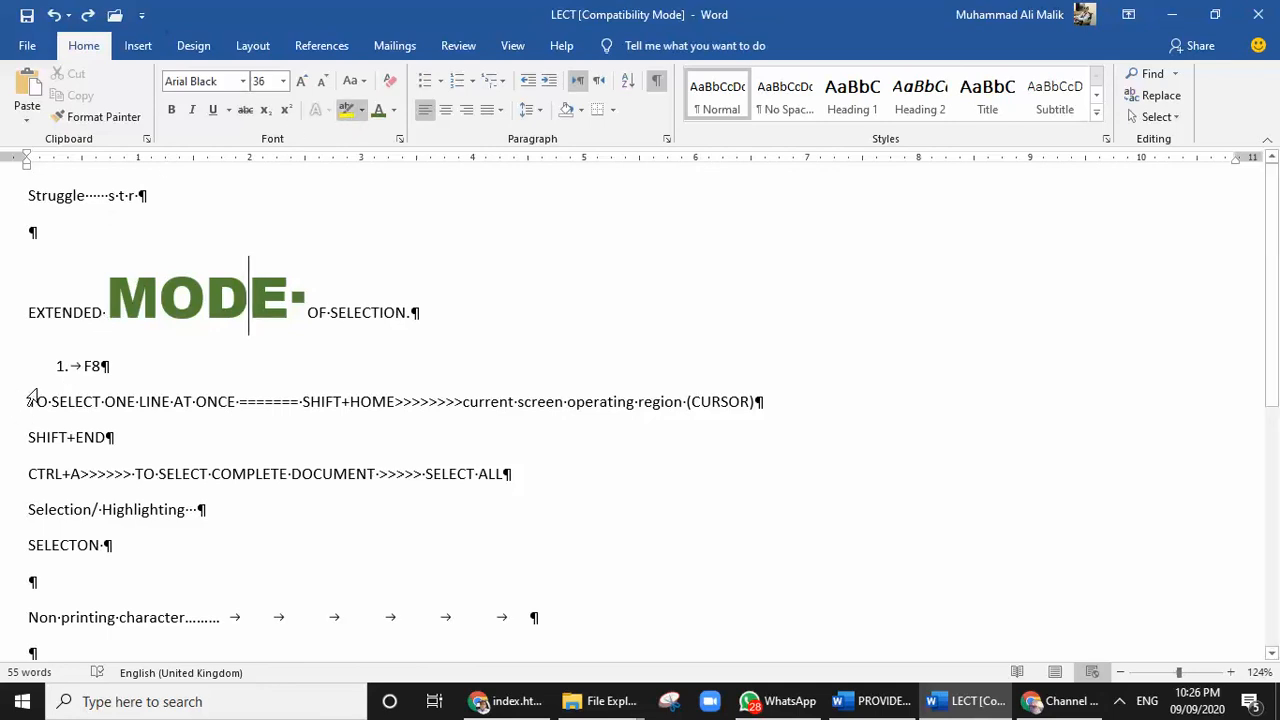
pyautogui.moveTo(30, 394); pyautogui.dragTo(757, 401)
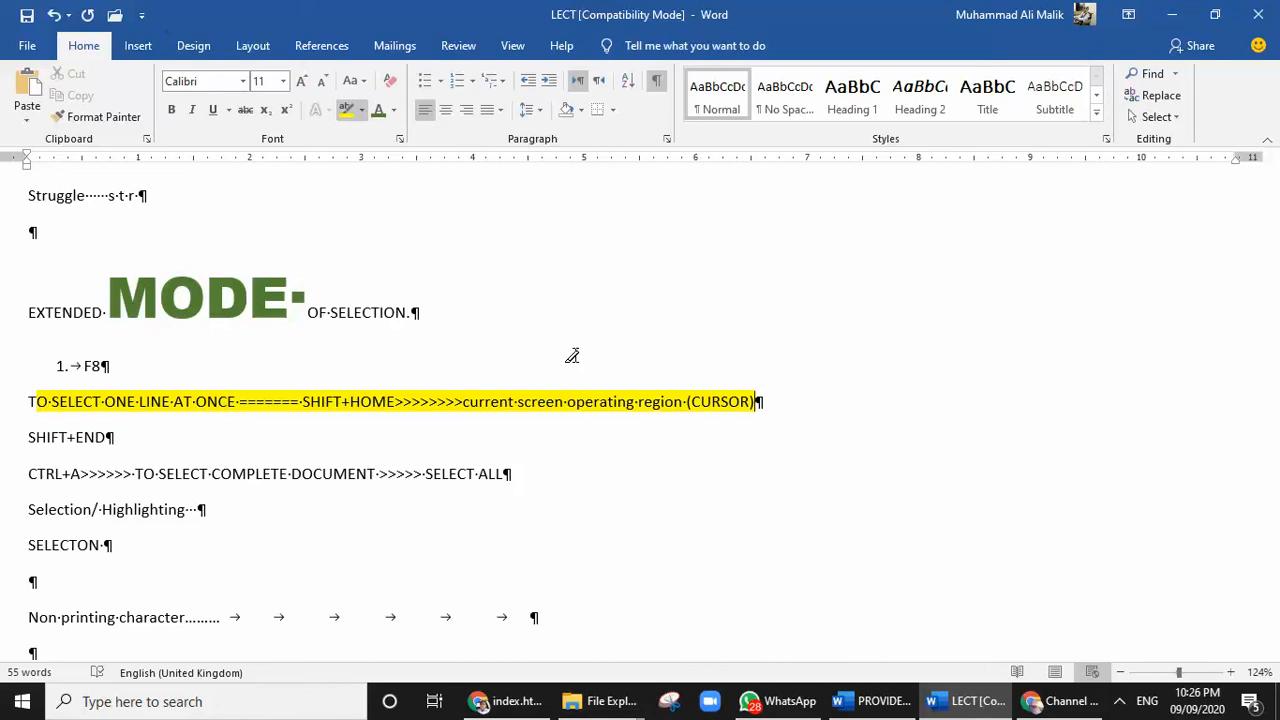
pyautogui.press('Escape')
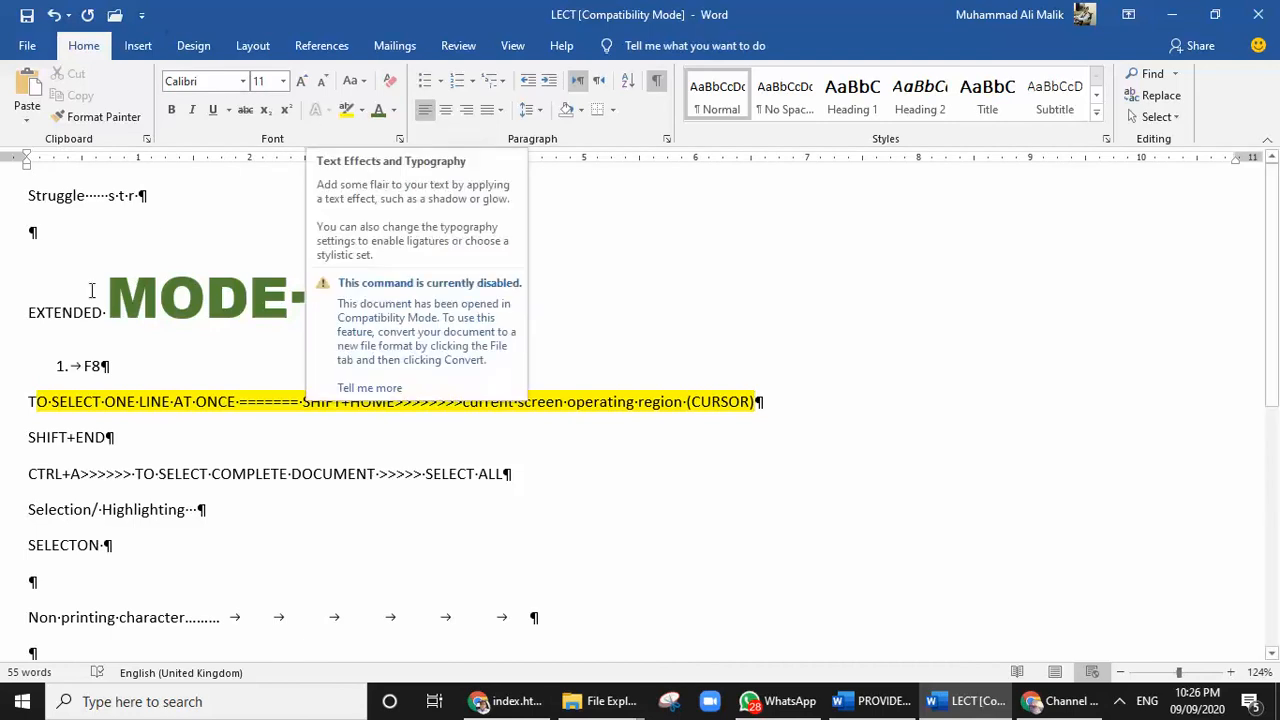
# Select "MODE" in the heading and change its font to Times New Roman
pyautogui.moveTo(108, 294); pyautogui.dragTo(288, 295)
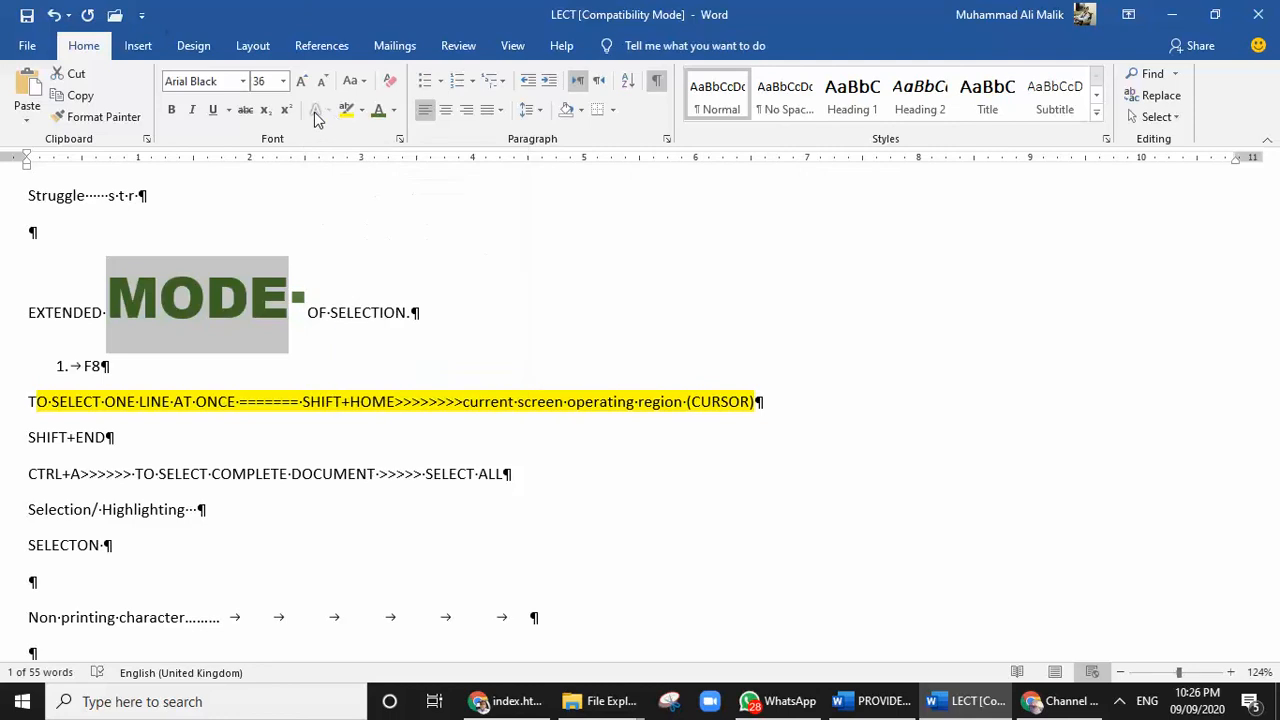
pyautogui.click(242, 84)
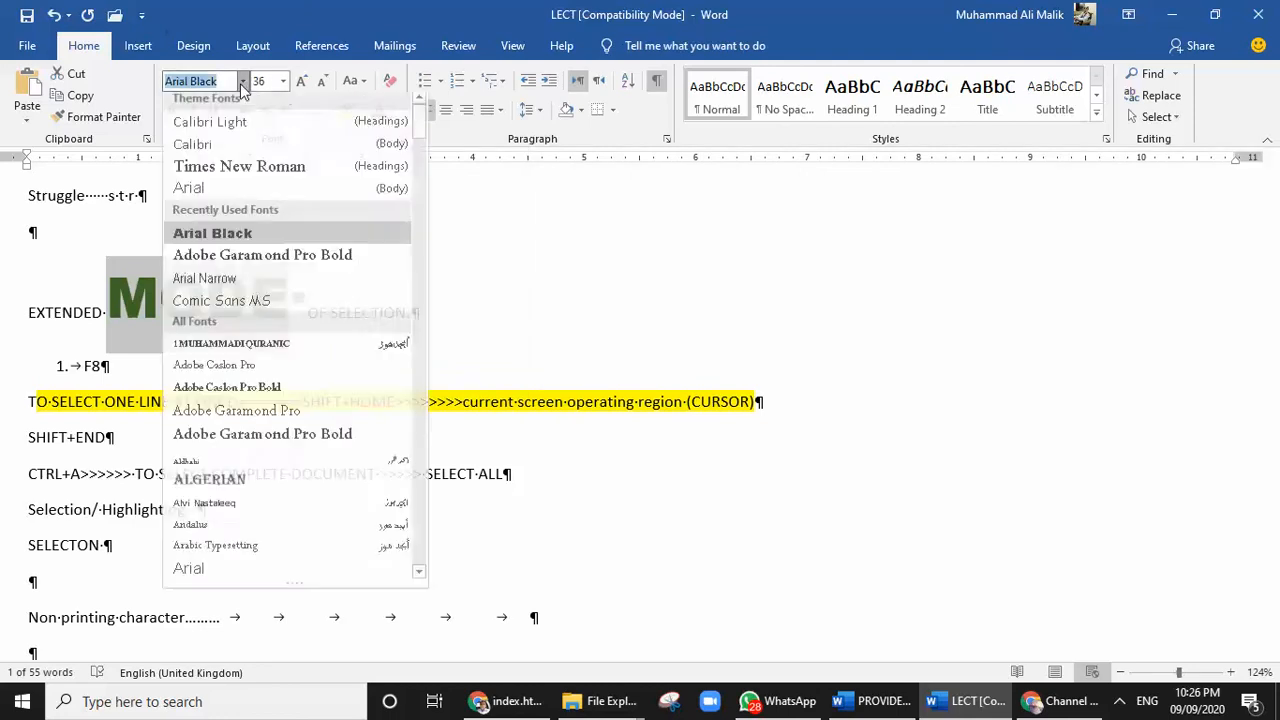
pyautogui.click(218, 168)
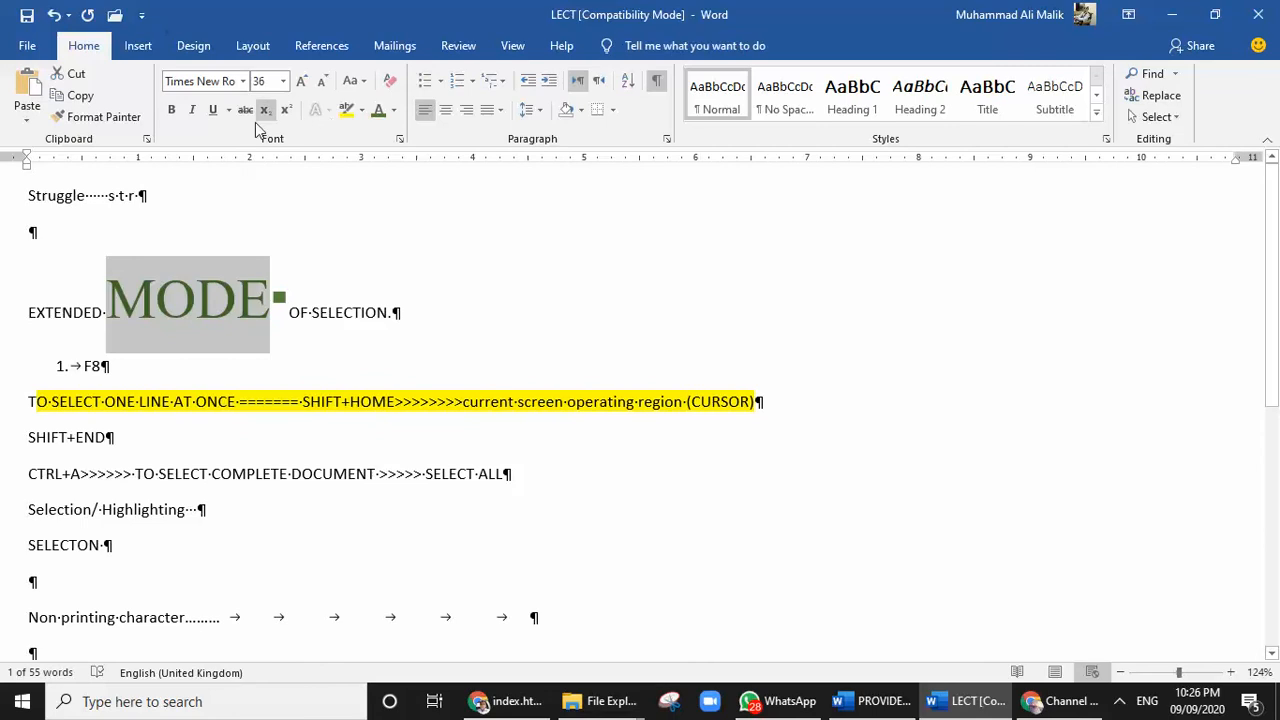
pyautogui.click(197, 332)
# Change the font of "OF SELECT" after "MODE" to Calibri Light and clear the selection
pyautogui.moveTo(292, 311); pyautogui.dragTo(362, 311)
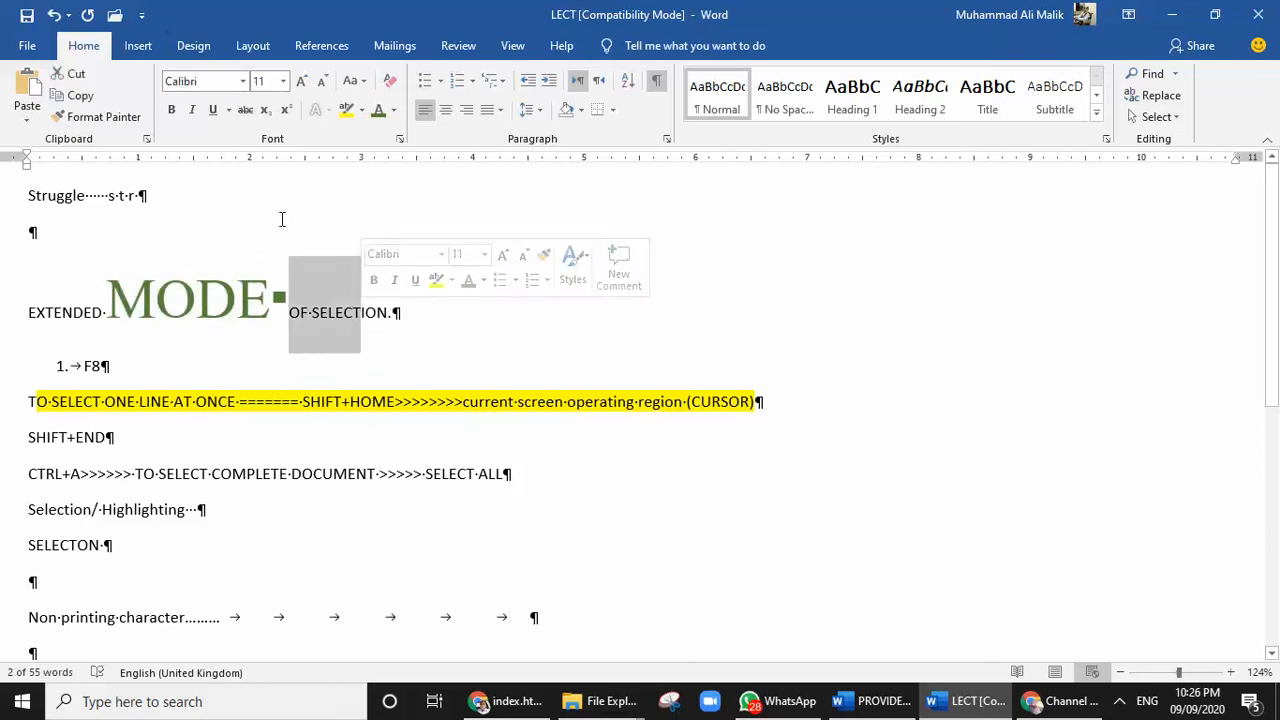
pyautogui.click(242, 81)
pyautogui.moveTo(428, 180); pyautogui.dragTo(440, 120)
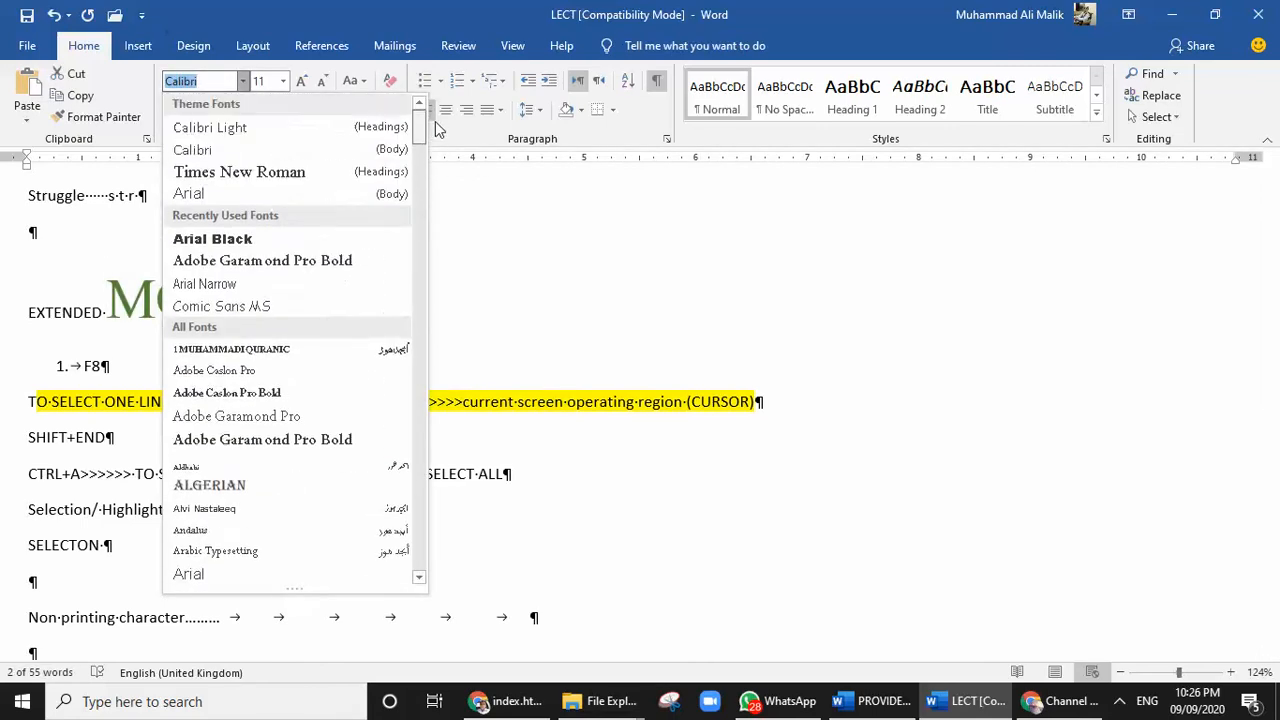
pyautogui.click(292, 133)
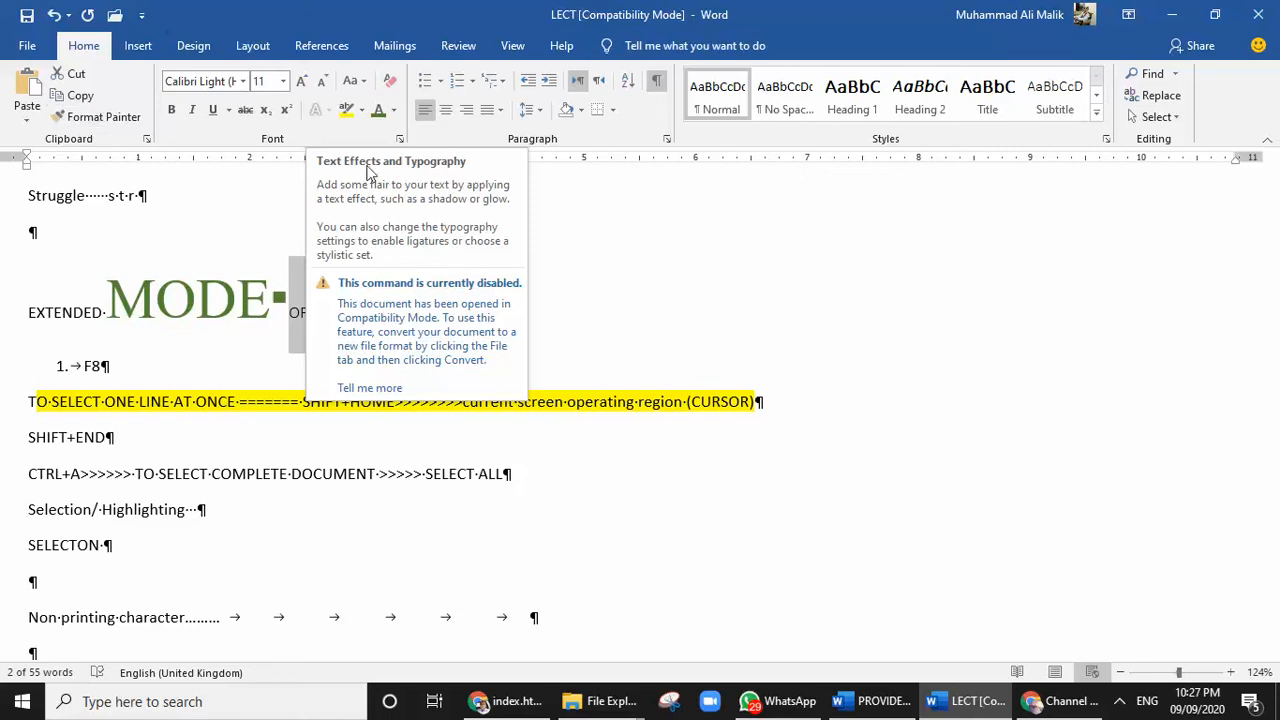
pyautogui.click(344, 322)
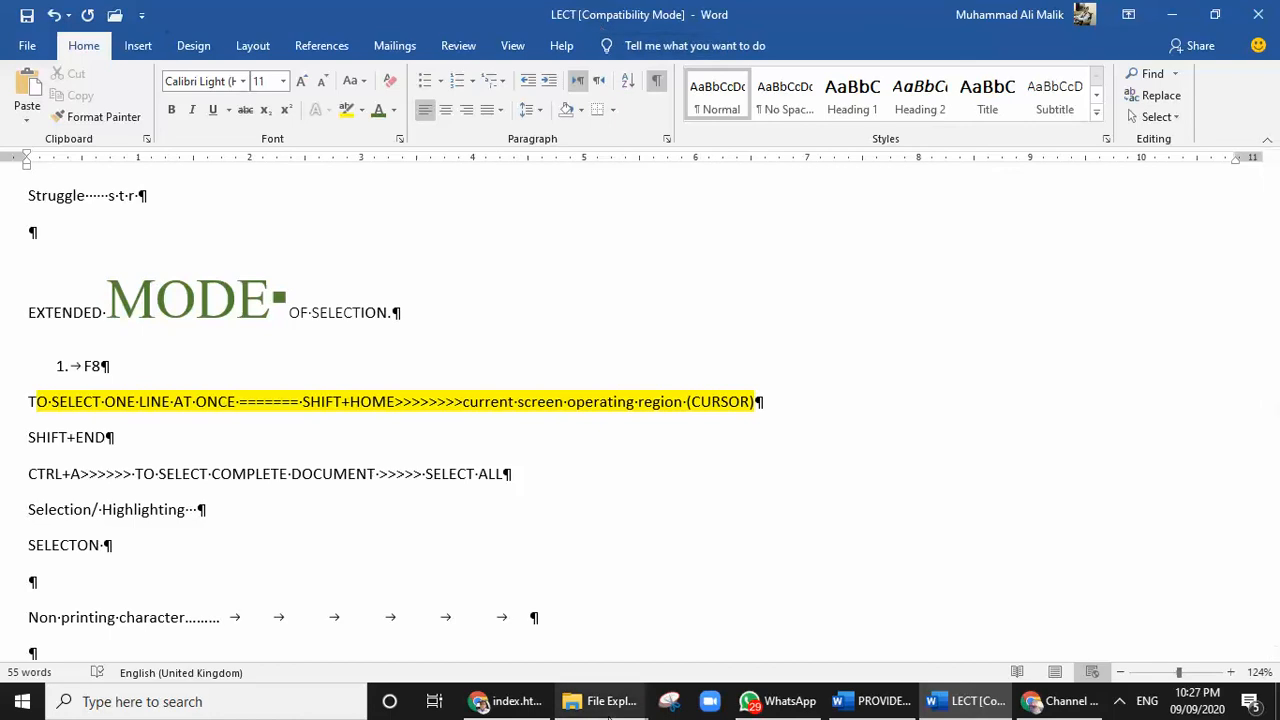
# Switch to the ONLINE-MSWORD-CLASSES folder in File Explorer and open the Word document LECTURE 1
pyautogui.moveTo(599, 708)
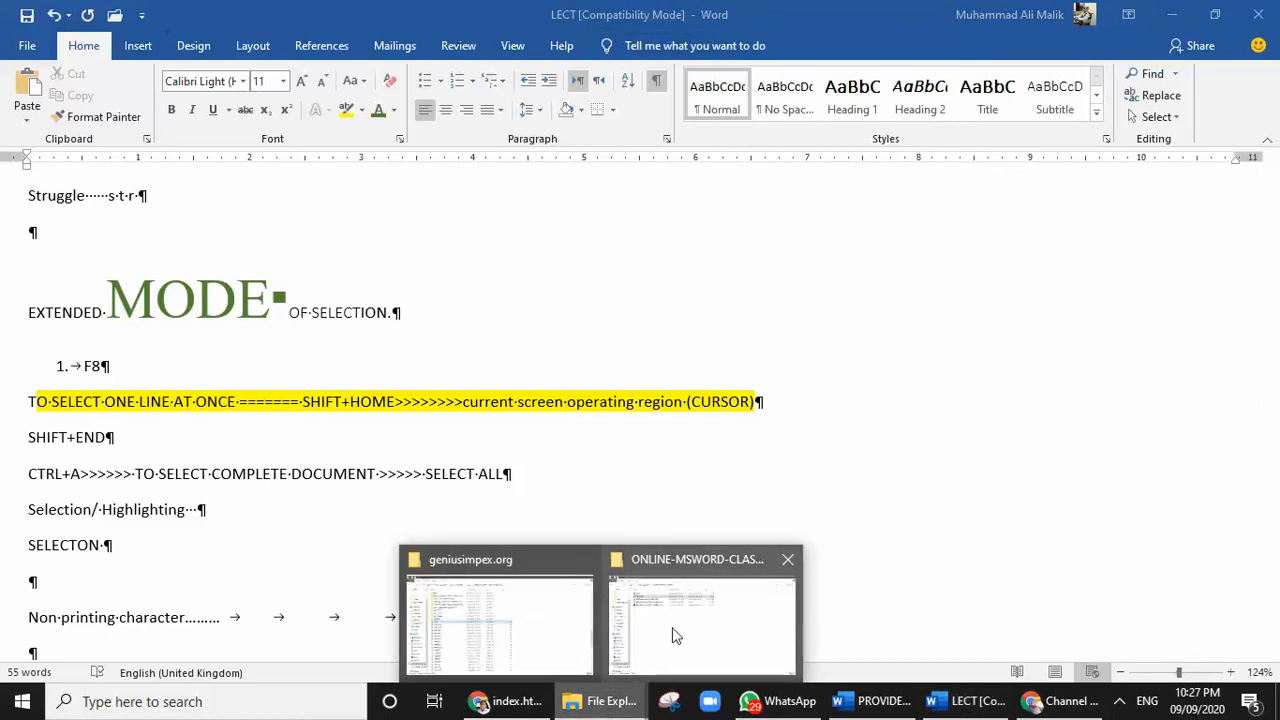
pyautogui.click(678, 636)
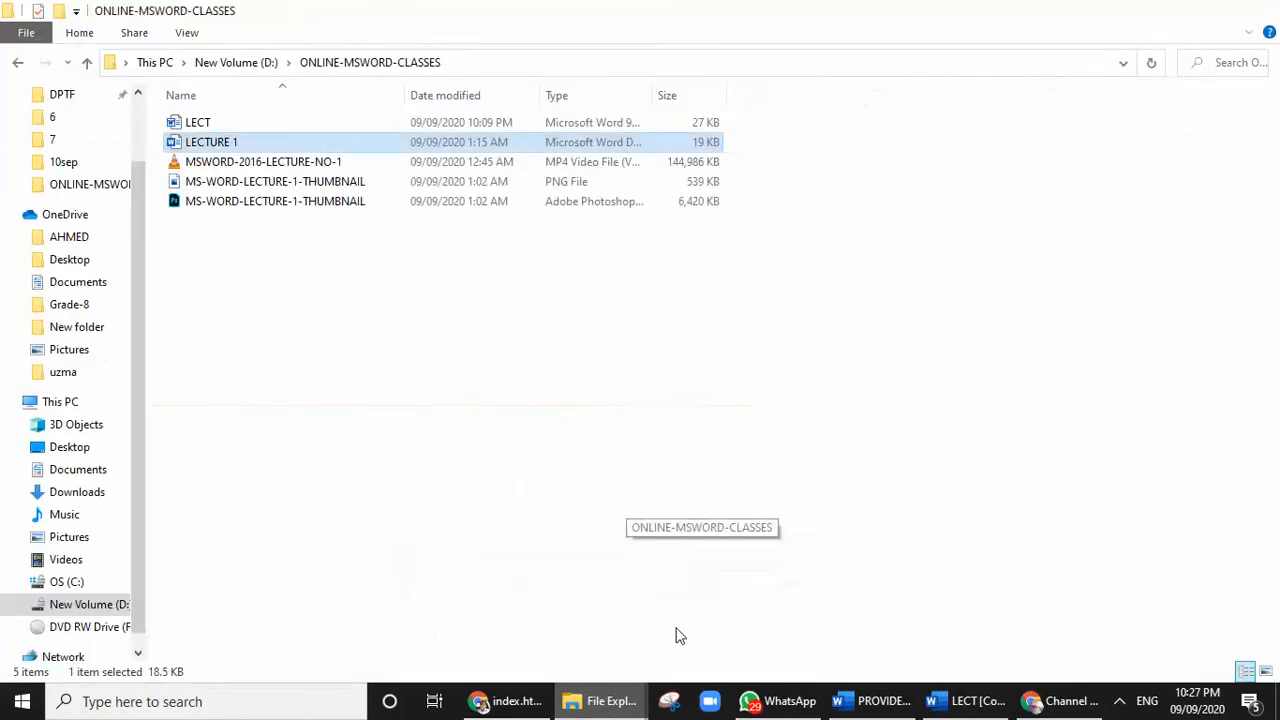
pyautogui.doubleClick(213, 141)
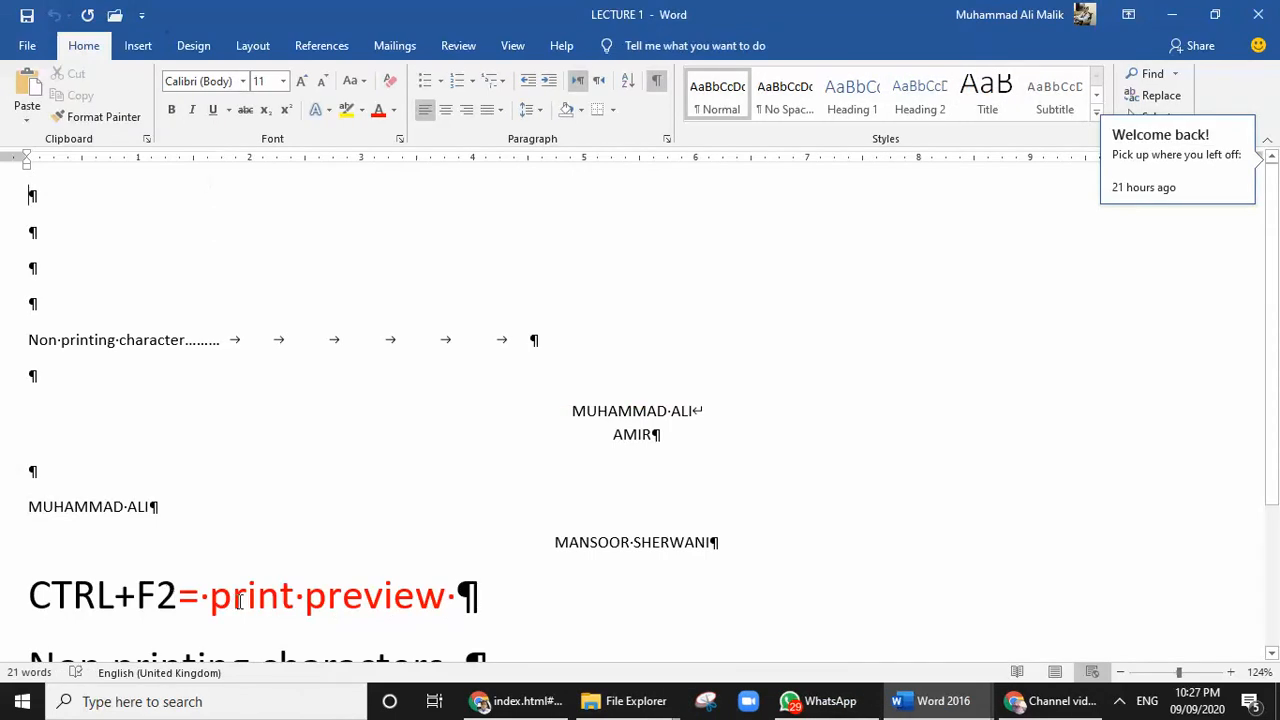
# Apply the blue text effect with white outline and hard shadow to "print preview" in the CTRL+F2 line
pyautogui.moveTo(210, 598); pyautogui.dragTo(415, 607)
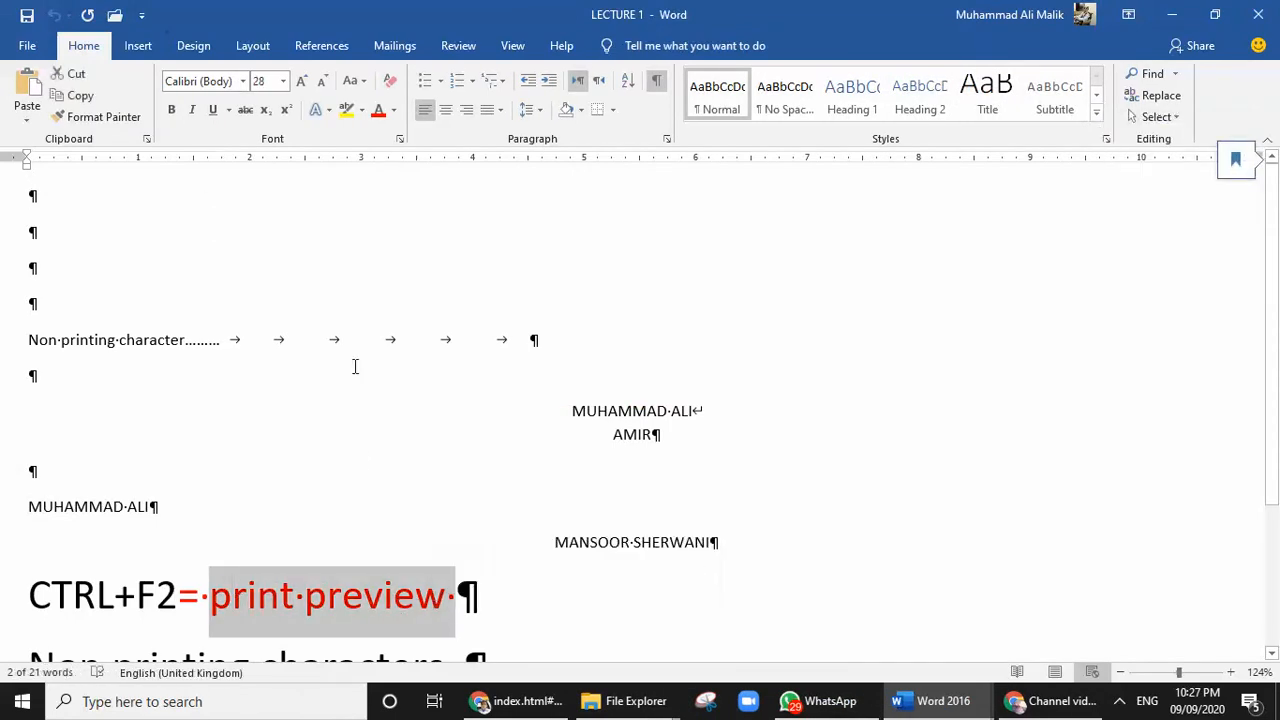
pyautogui.click(315, 113)
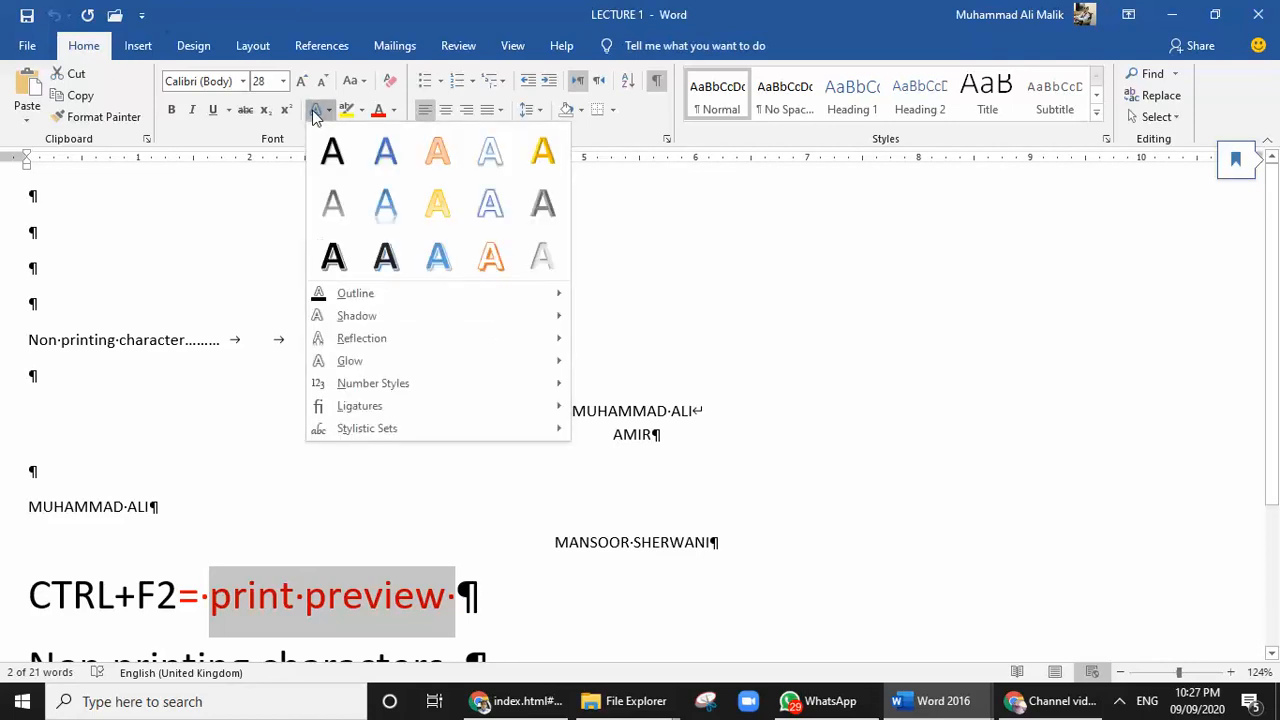
pyautogui.click(438, 245)
pyautogui.click(847, 348)
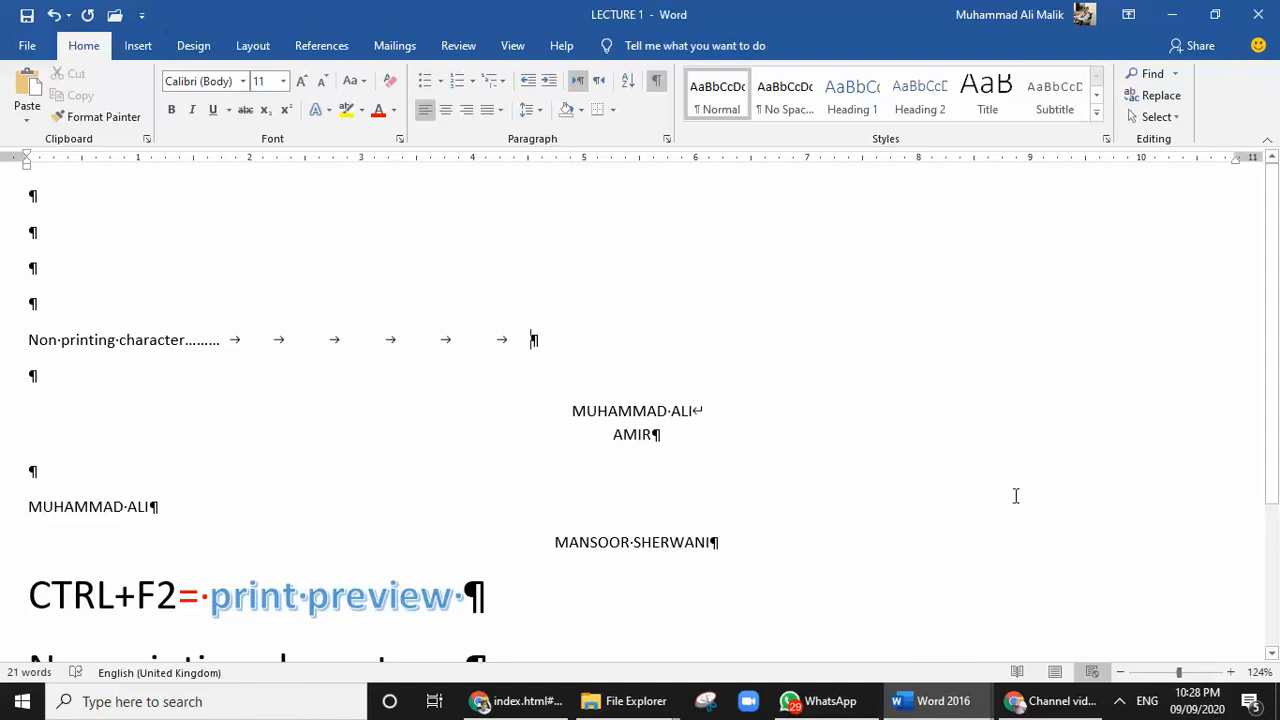
# Enlarge the document view to 236% and deselect the superscript and subscript example lines
pyautogui.click(1120, 708)
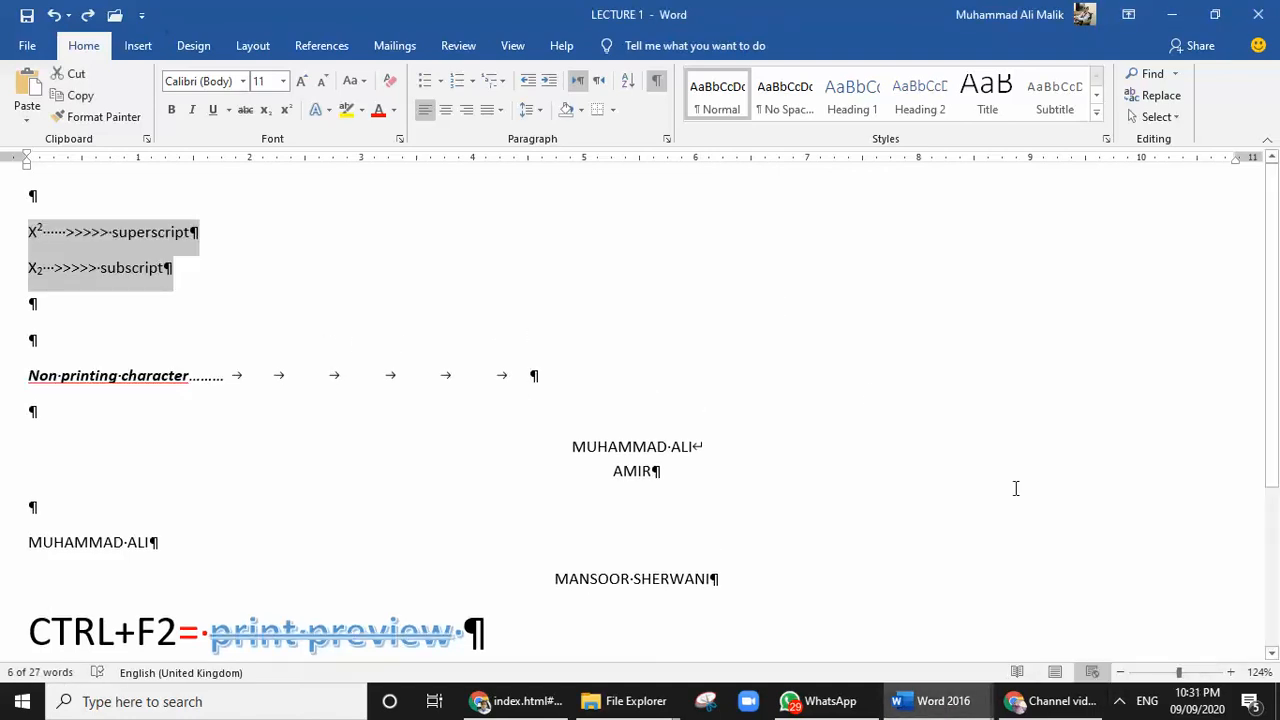
pyautogui.moveTo(1178, 672); pyautogui.dragTo(1200, 678)
pyautogui.click(470, 352)
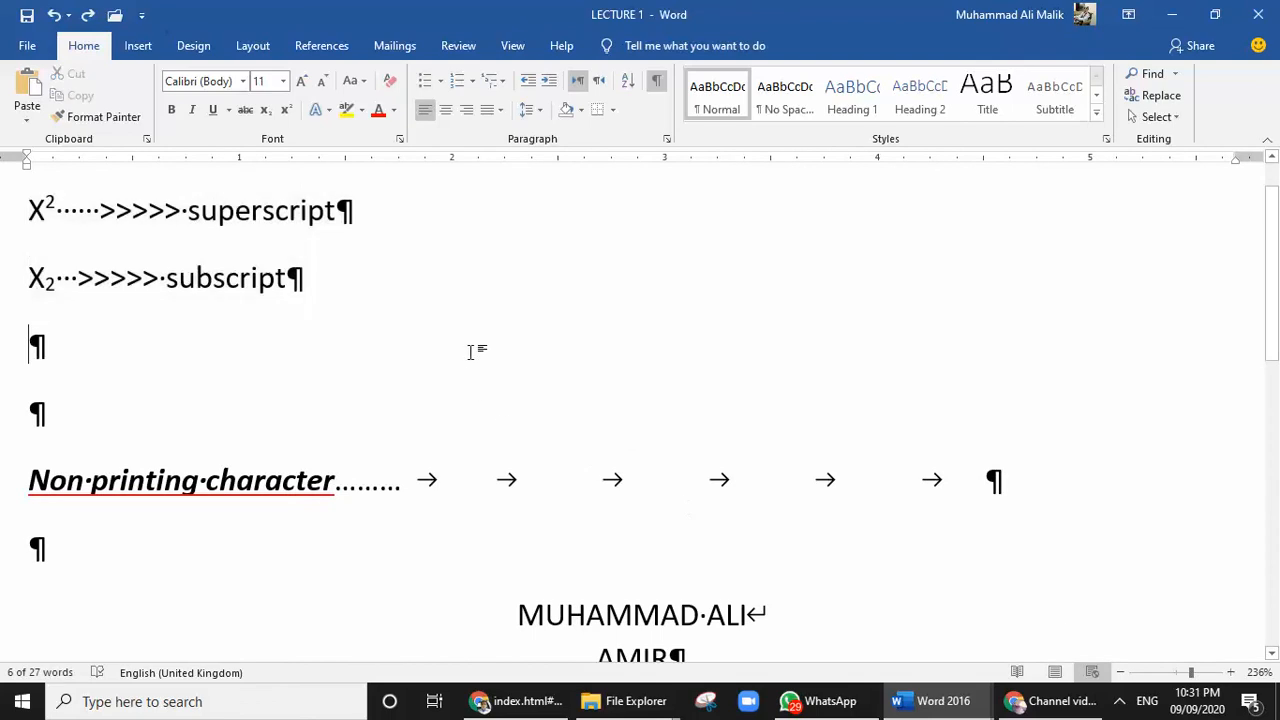
pyautogui.click(1120, 703)
pyautogui.click(475, 357)
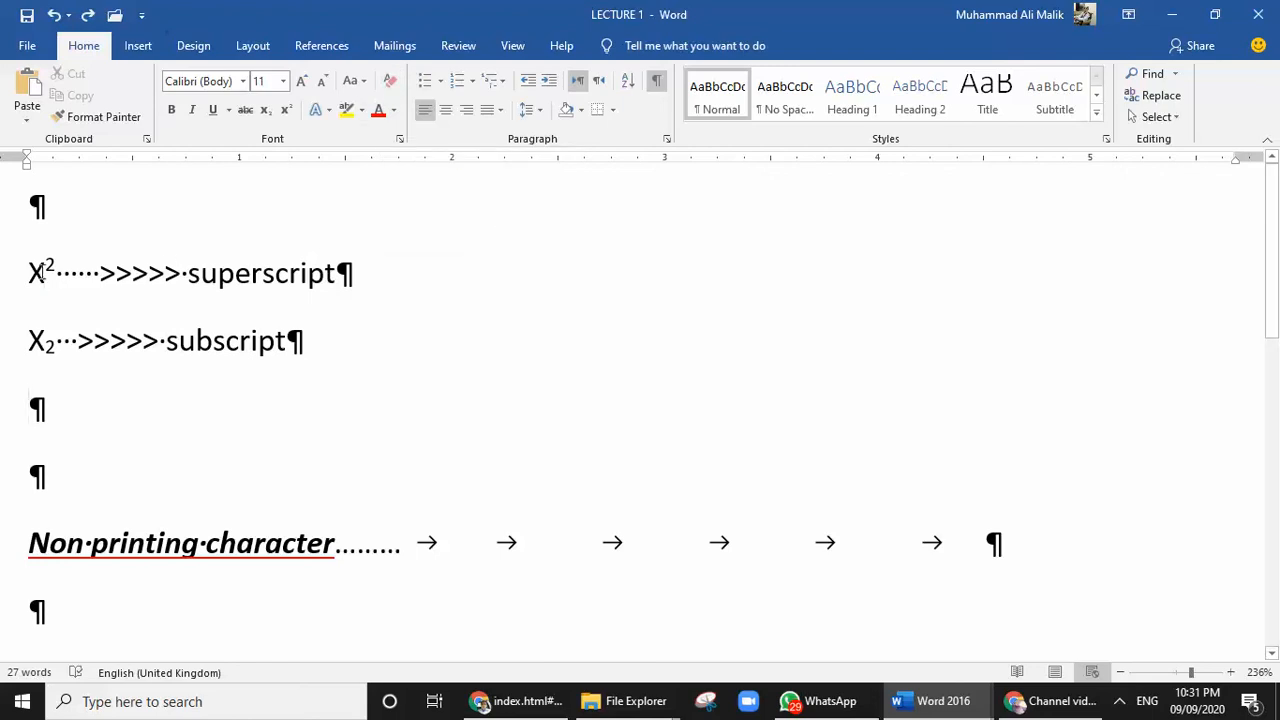
# Apply strikethrough and red font color to the whole X² superscript line, and clear all of its formatting
pyautogui.moveTo(30, 270); pyautogui.dragTo(103, 272)
pyautogui.tripleClick(219, 255)
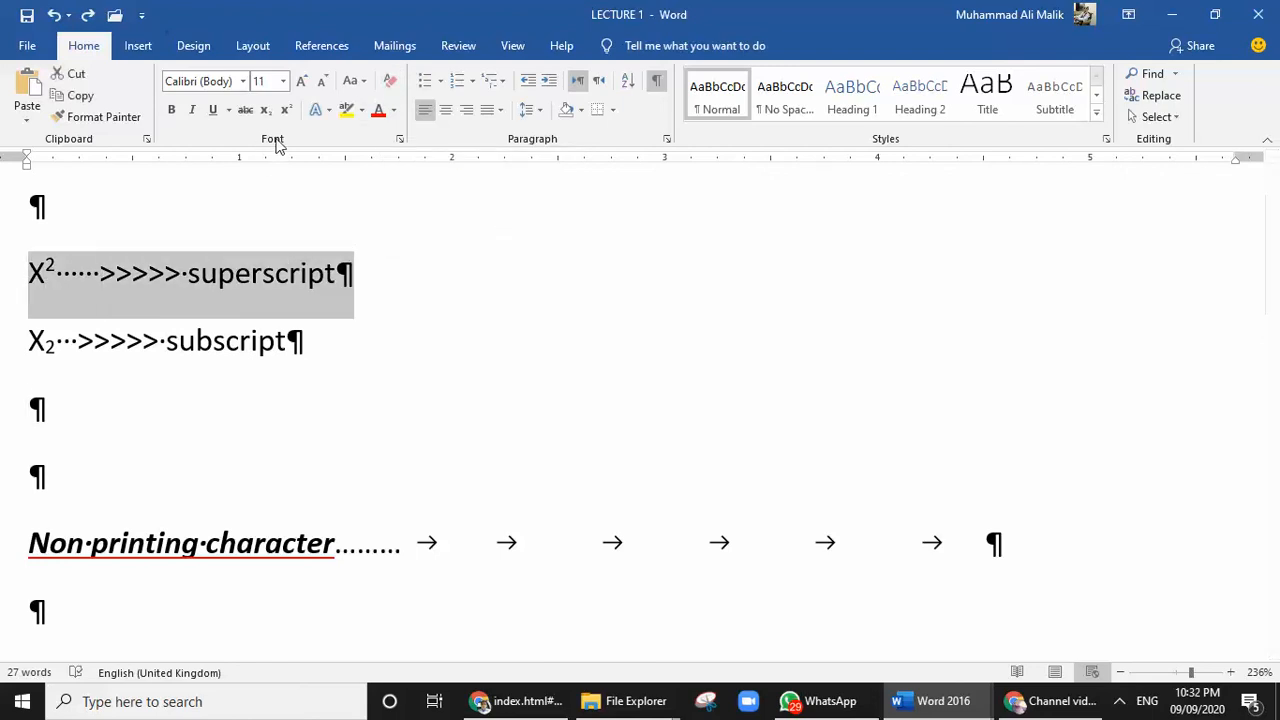
pyautogui.click(316, 110)
pyautogui.click(245, 110)
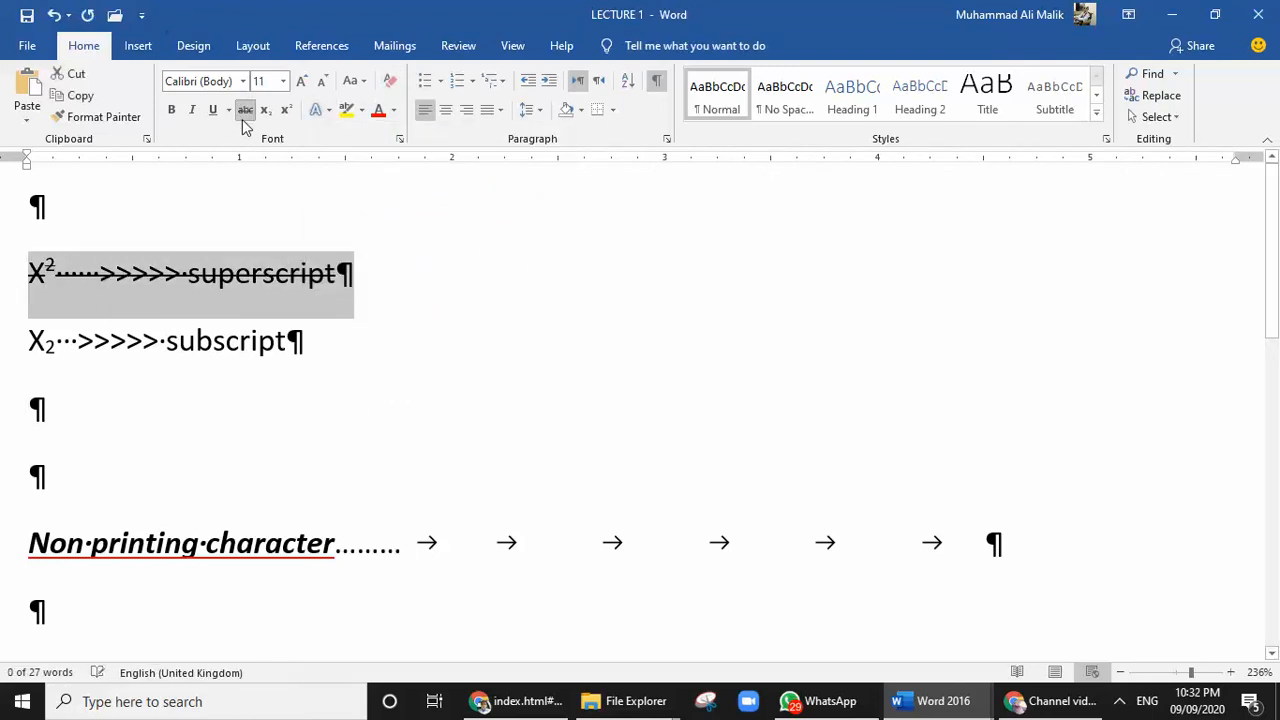
pyautogui.click(378, 112)
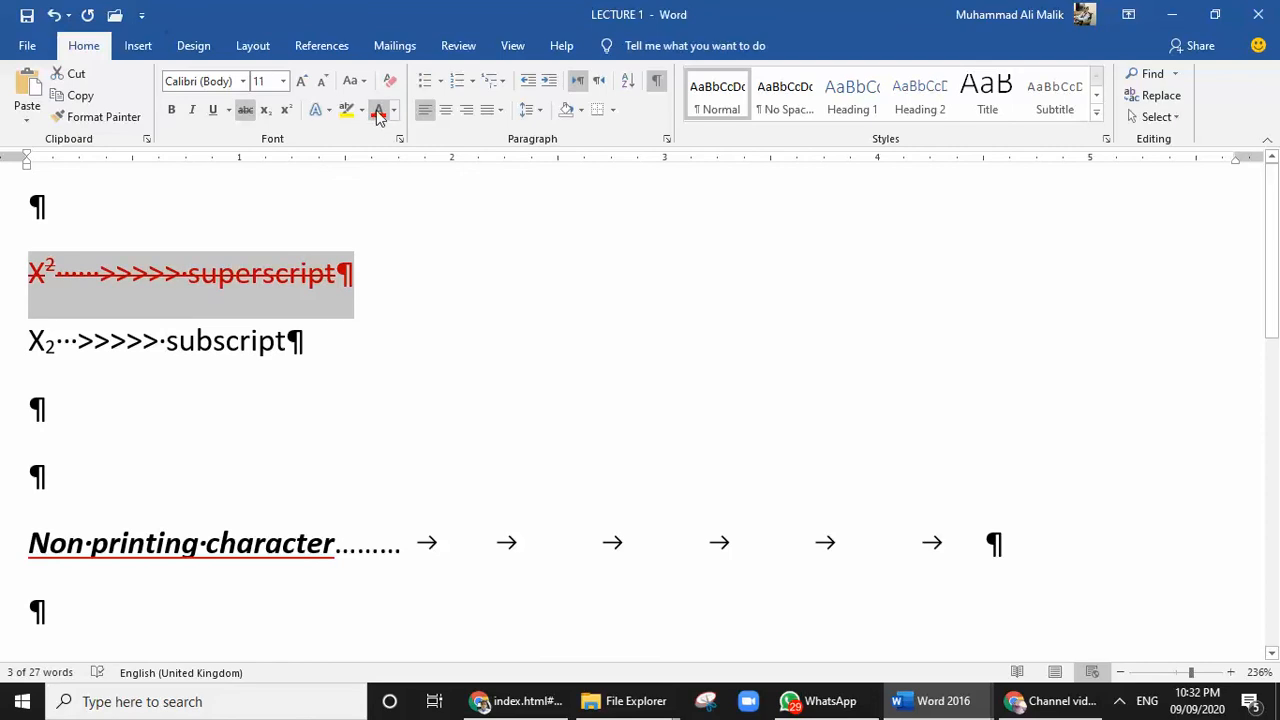
pyautogui.click(390, 87)
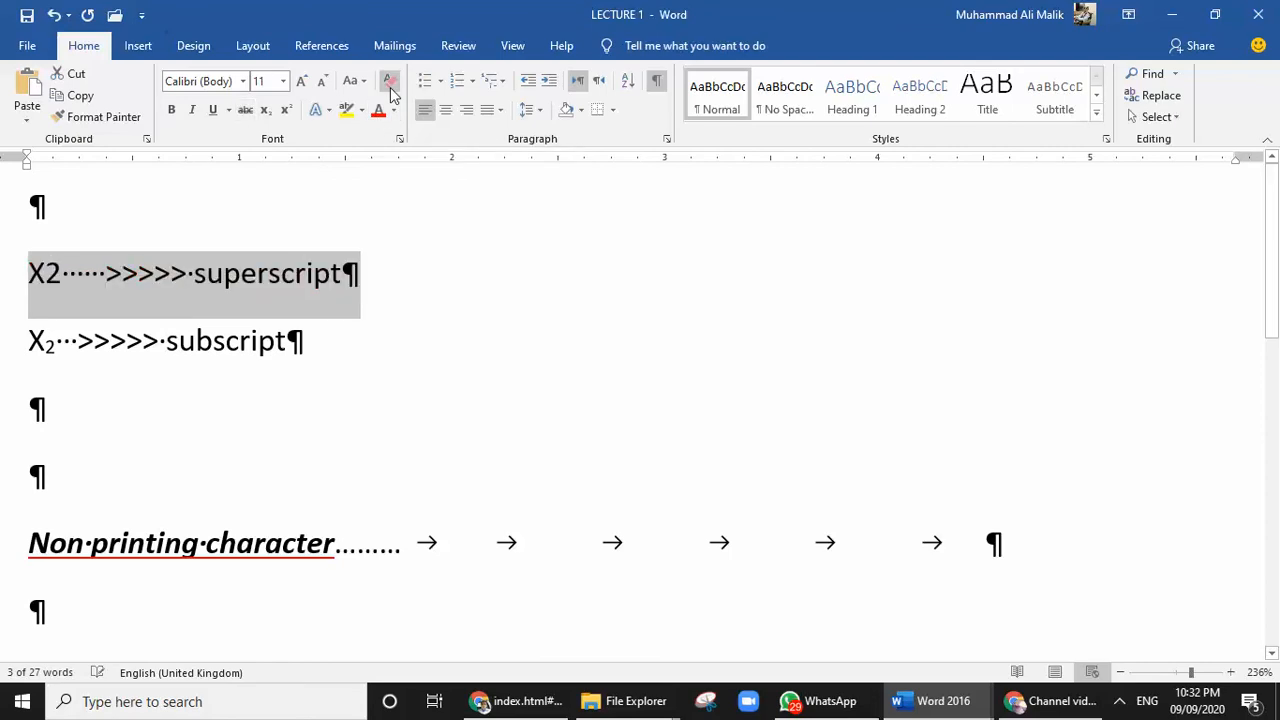
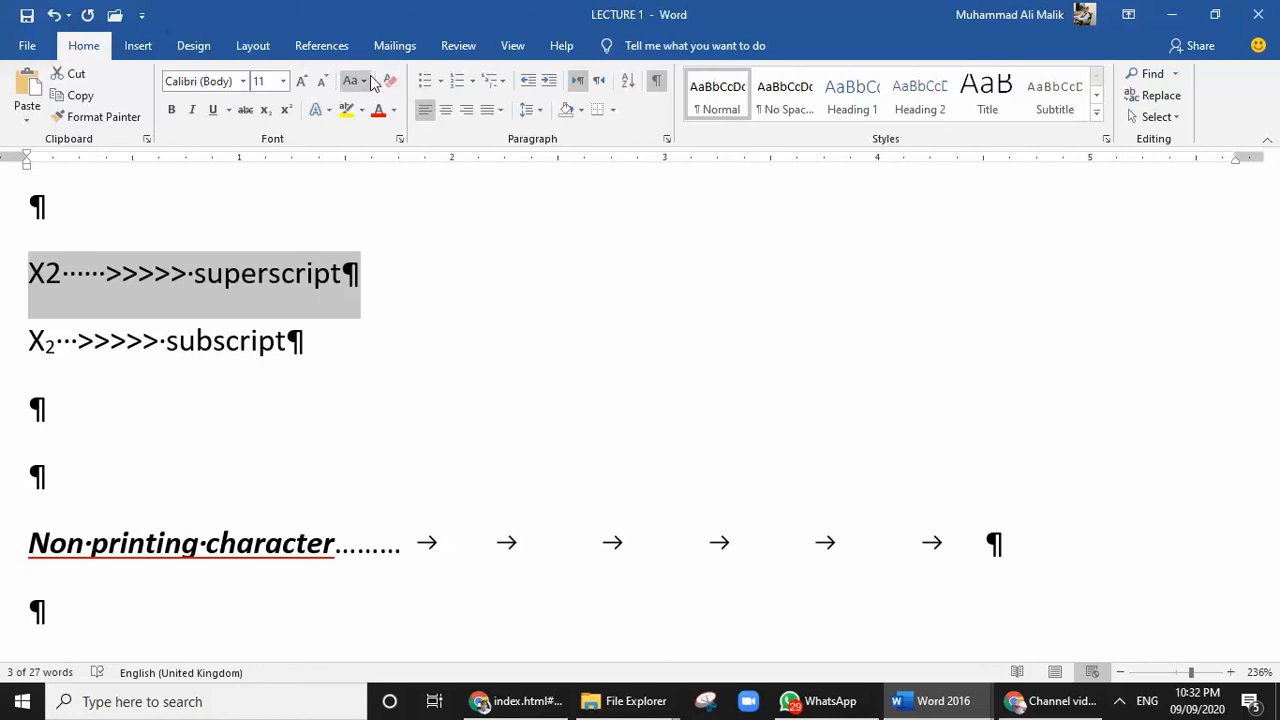
pyautogui.click(241, 272)
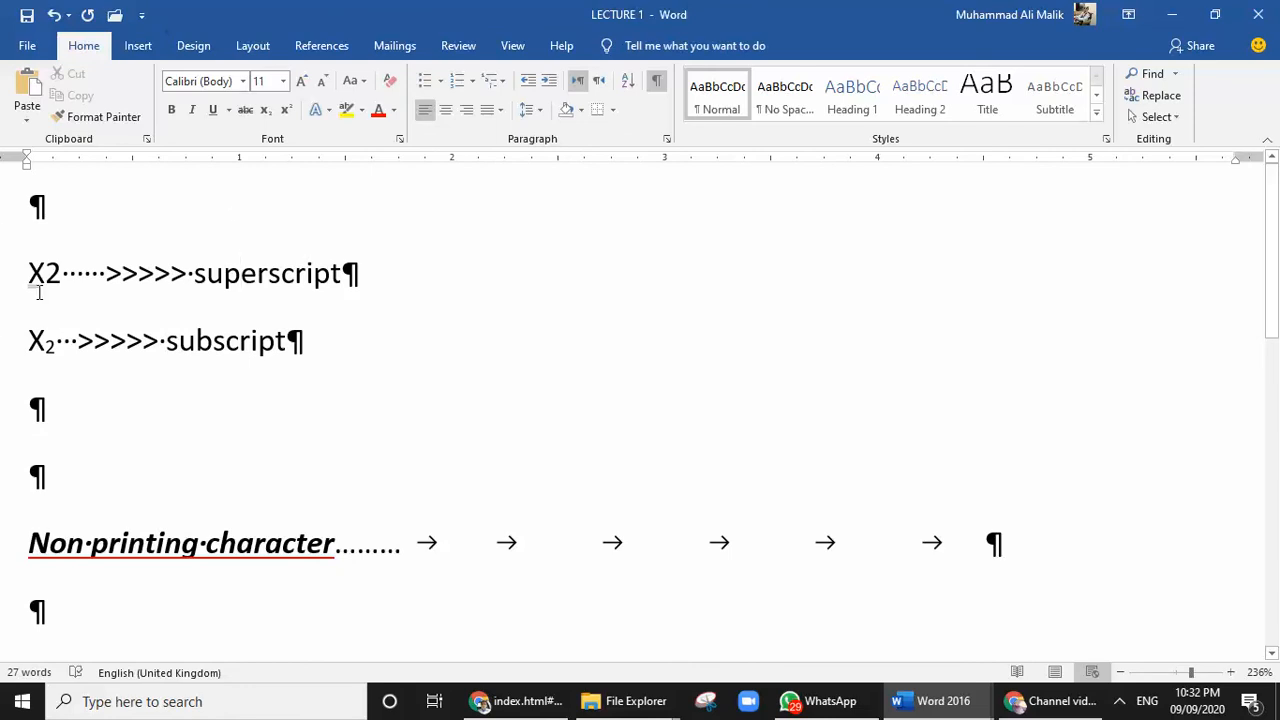
pyautogui.scroll(-3, 185, 306)
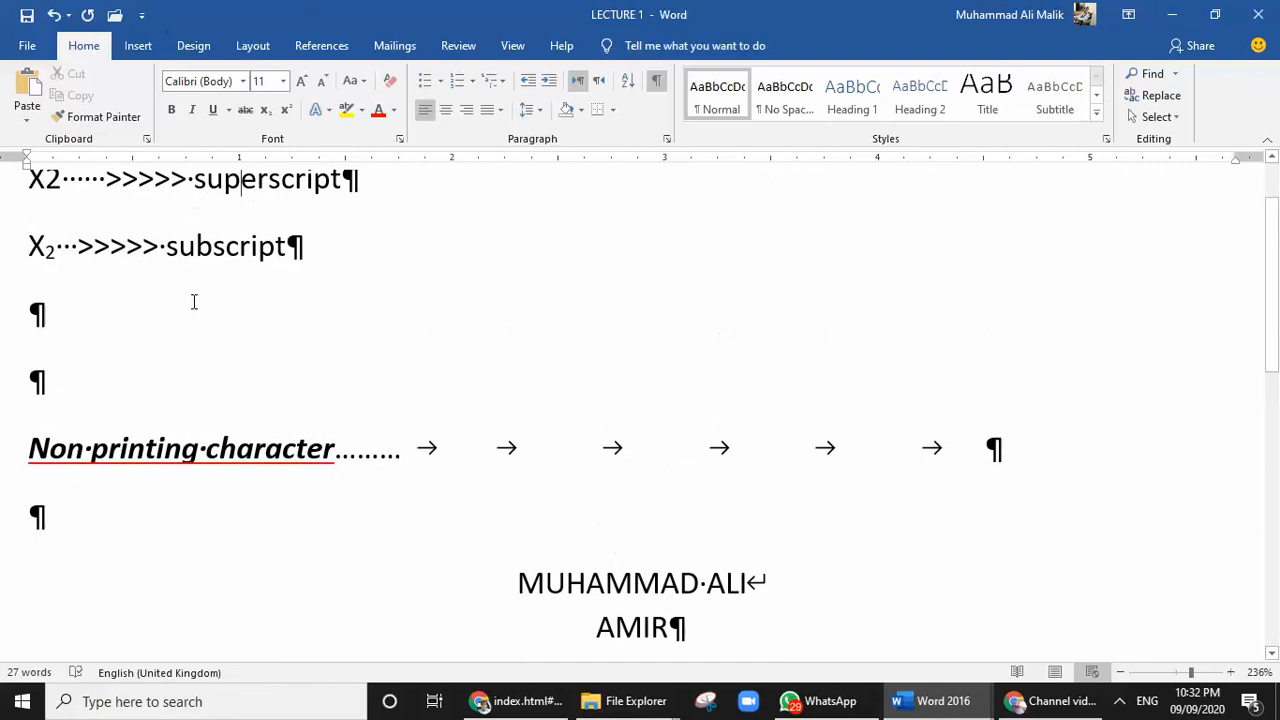
pyautogui.scroll(3, 194, 301)
pyautogui.scroll(-11, 289, 194)
pyautogui.scroll(8, 289, 194)
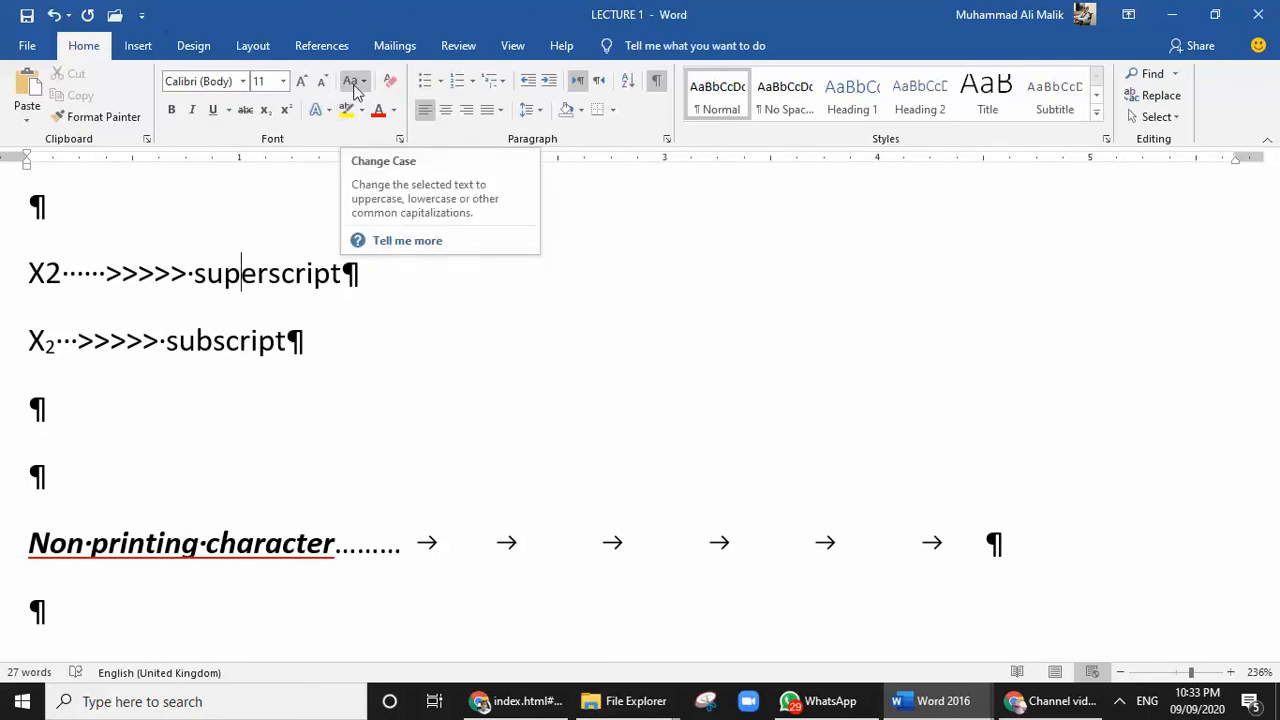
# Select the large "Non printing characters" line below the CTRL+F2 line and change its case to Sentence case, followed by UPPERCASE
pyautogui.scroll(-3, 309, 286)
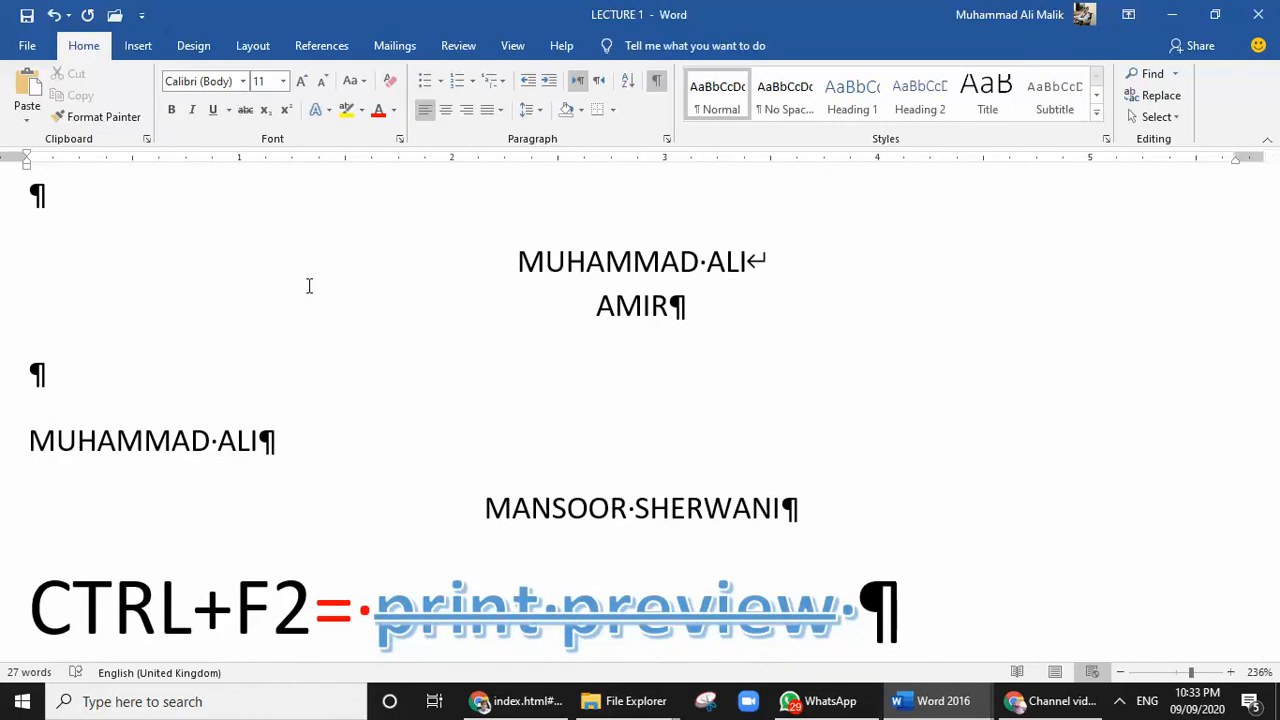
pyautogui.scroll(-1, 246, 253)
pyautogui.scroll(-2, 246, 253)
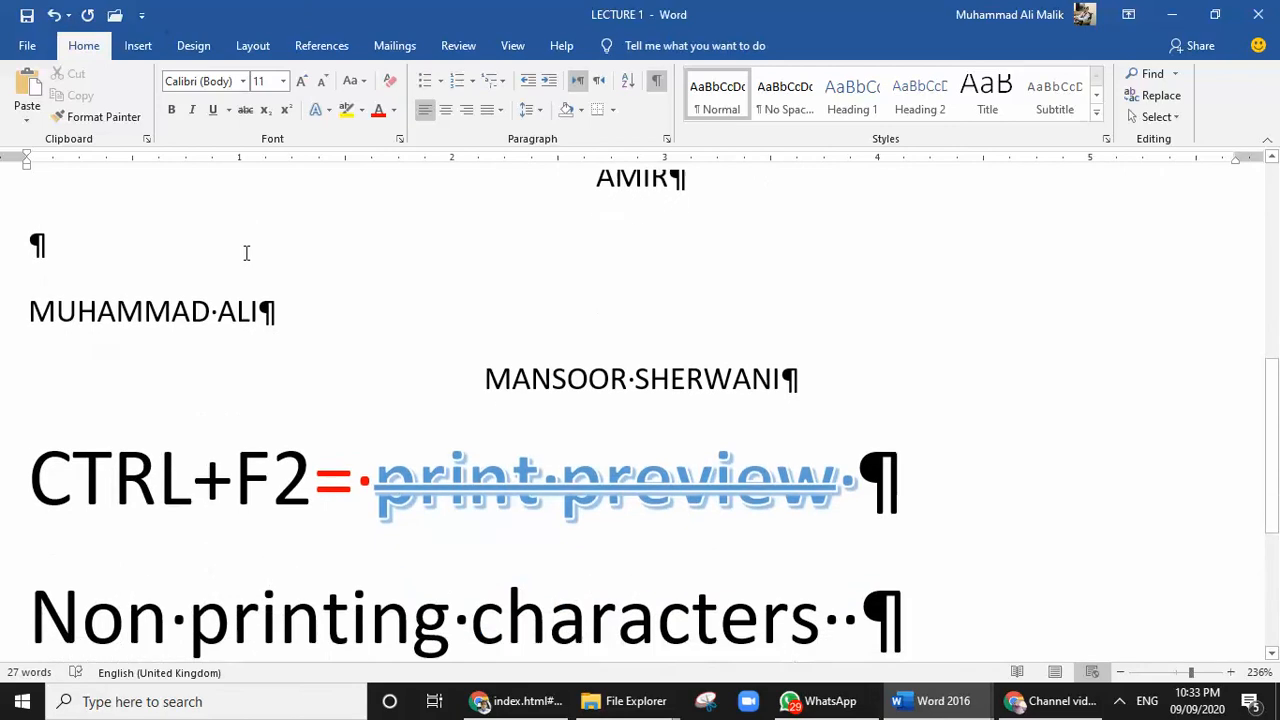
pyautogui.moveTo(43, 436); pyautogui.dragTo(752, 436)
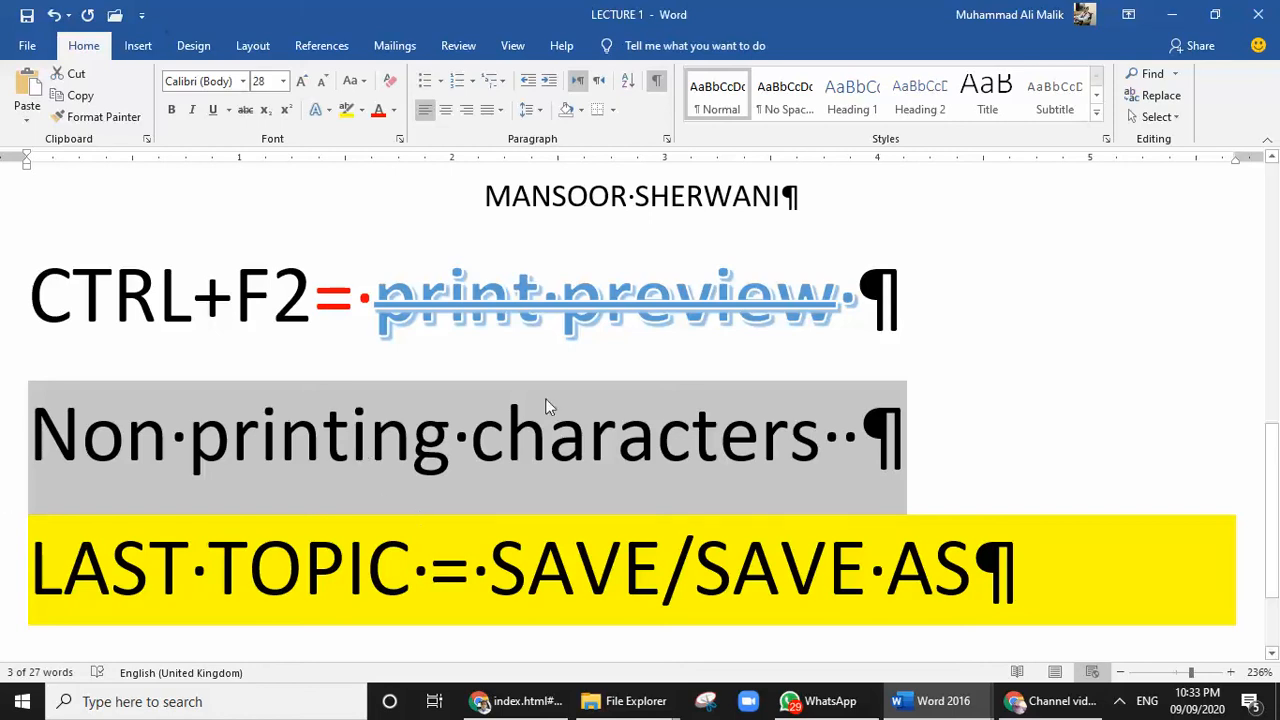
pyautogui.click(362, 82)
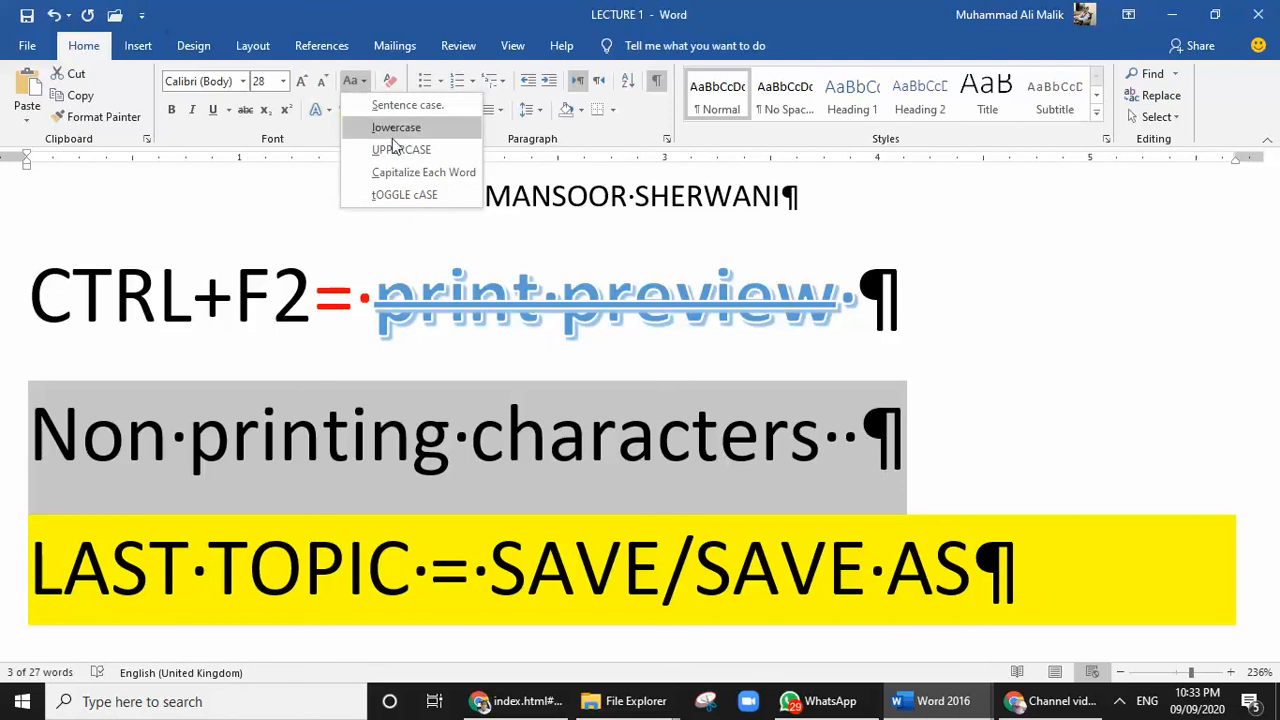
pyautogui.click(397, 112)
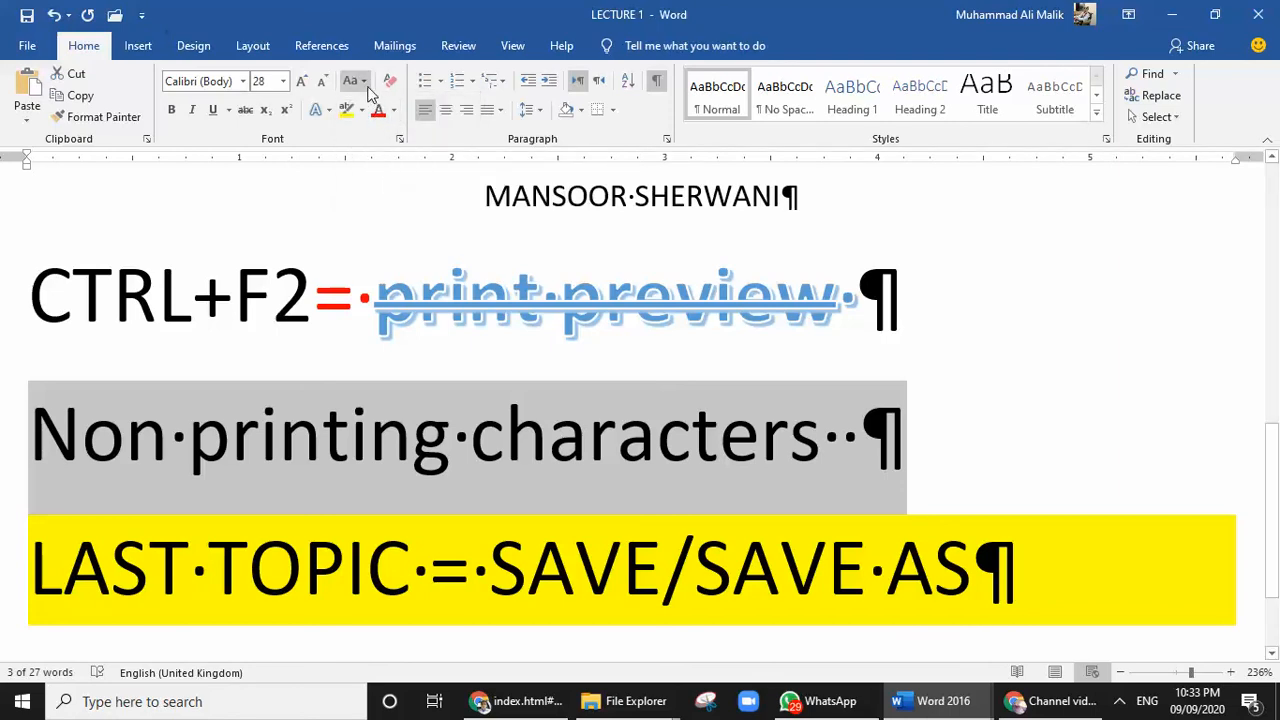
pyautogui.click(362, 81)
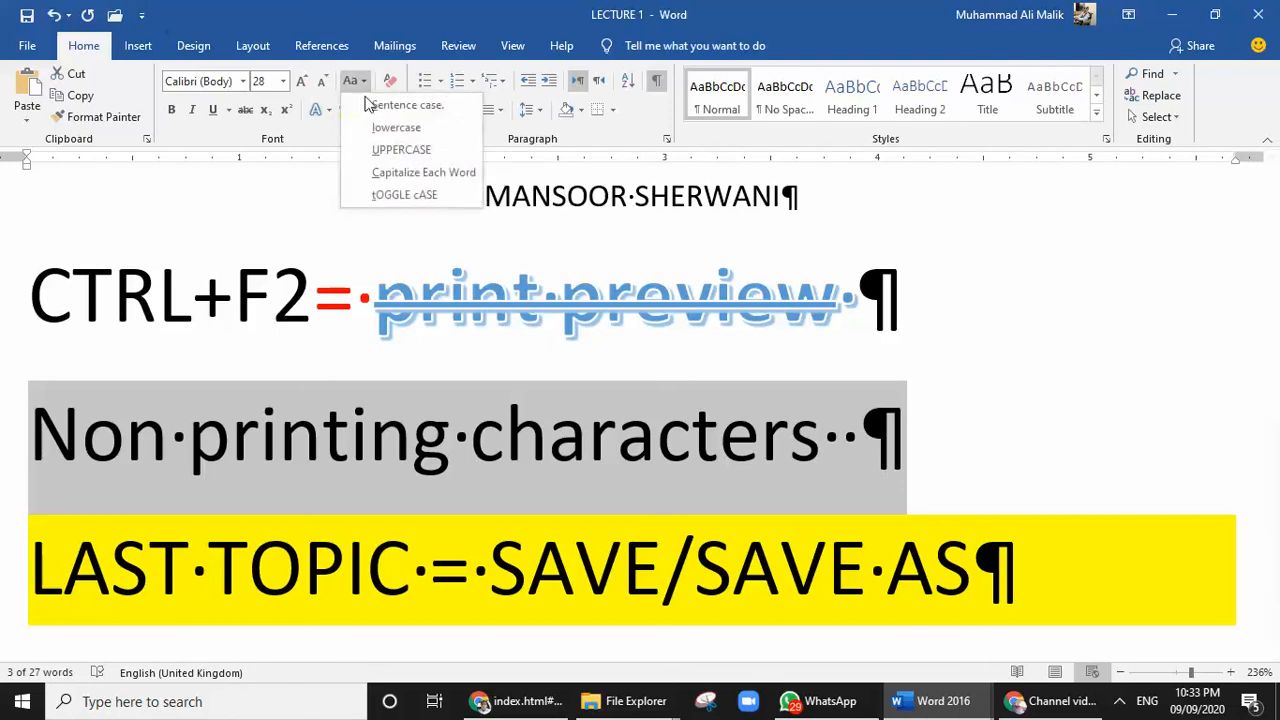
pyautogui.click(374, 150)
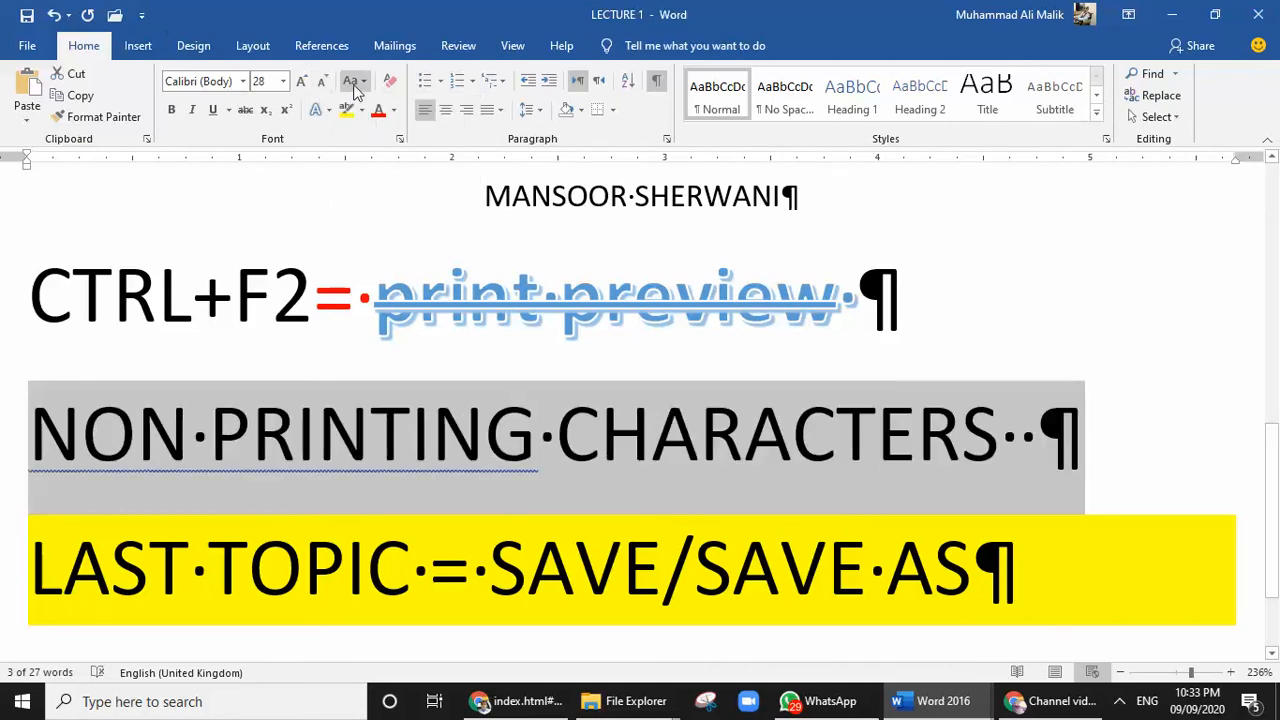
# Change the case of the selected "Non printing characters" line to Capitalize Each Word, followed by tOGGLE cASE
pyautogui.click(355, 86)
pyautogui.click(372, 172)
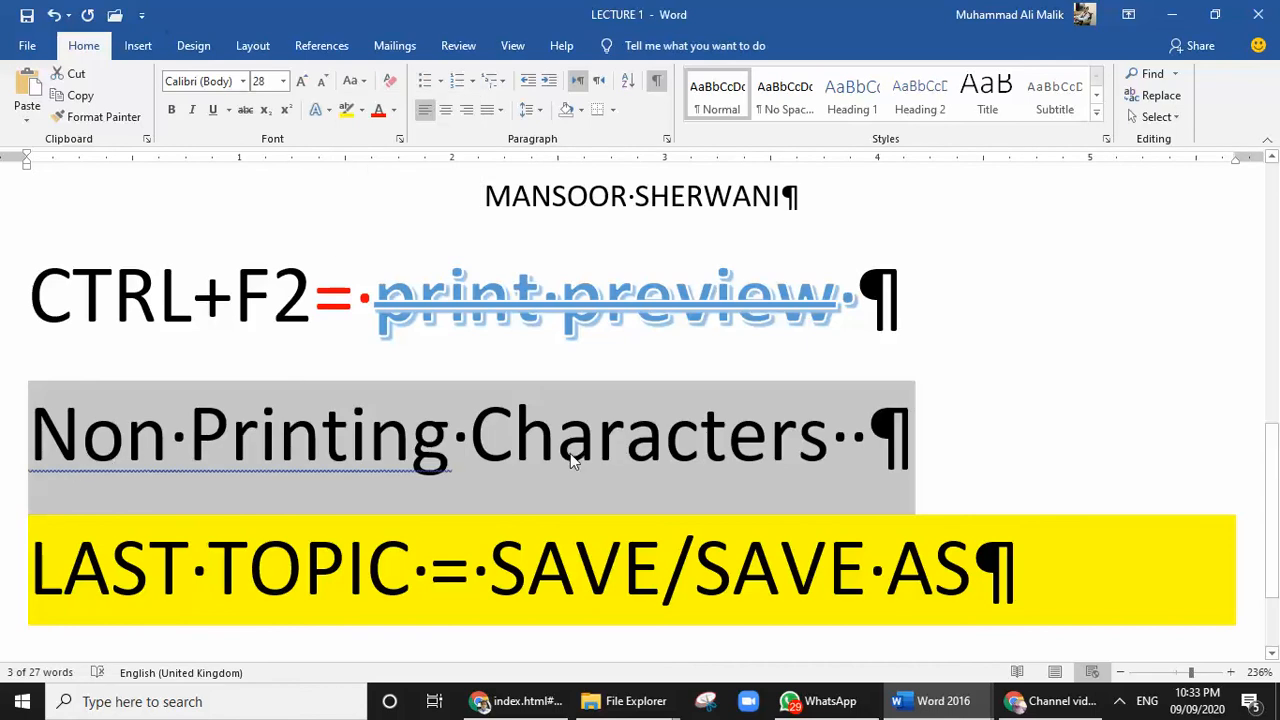
pyautogui.click(356, 82)
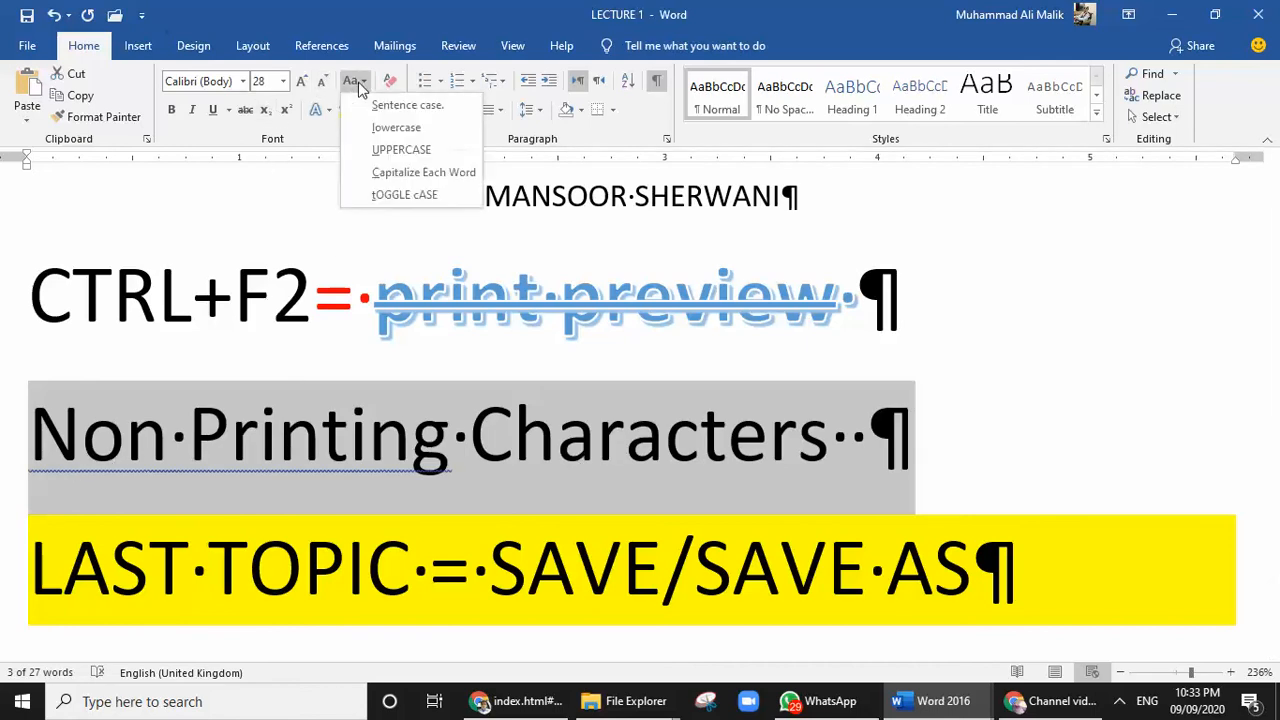
pyautogui.click(420, 195)
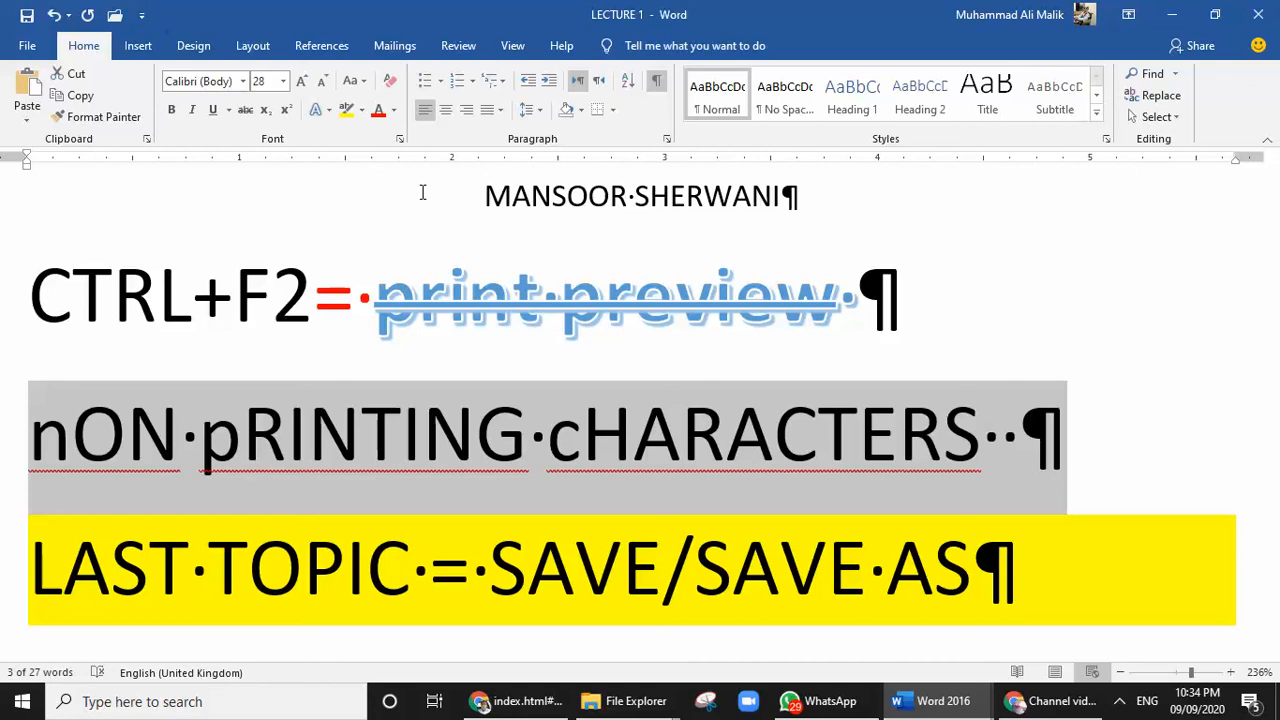
# Cycle the selected "Non printing characters" line repeatedly through the letter cases, ending on UPPERCASE
pyautogui.hotkey('shift', 'F3')
pyautogui.hotkey('shift', 'F3')
pyautogui.hotkey('shift', 'F3')
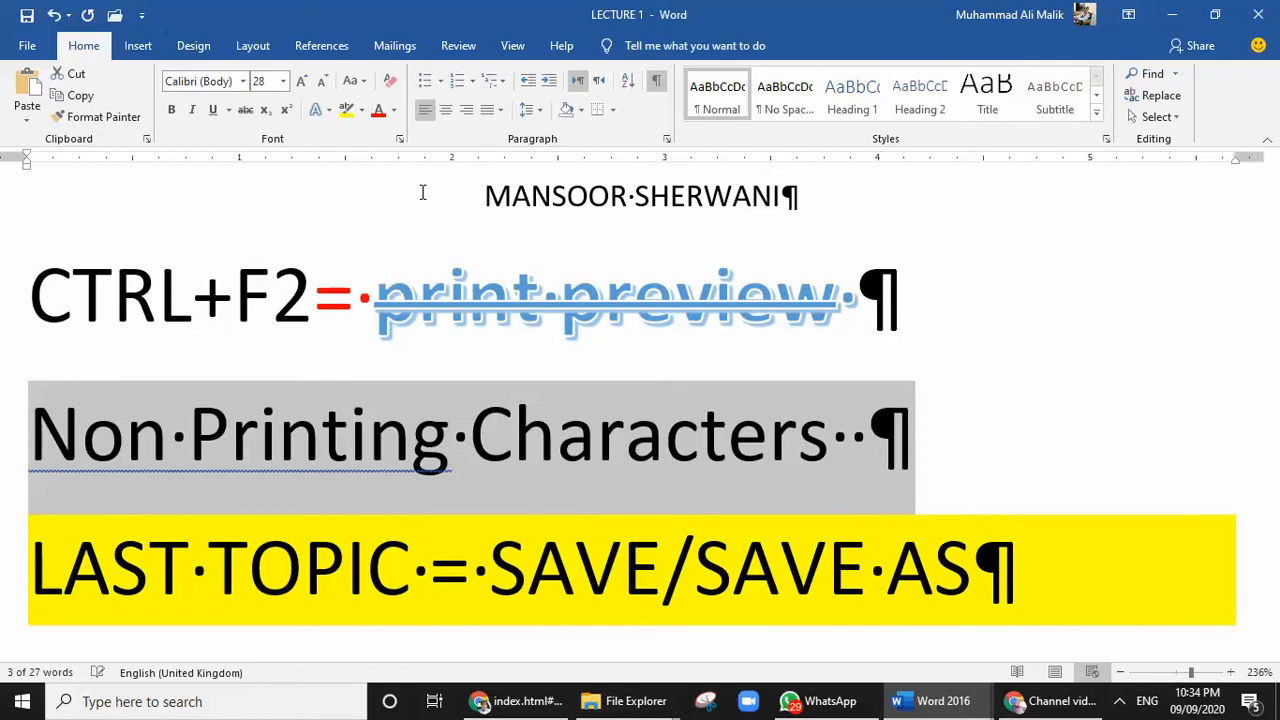
pyautogui.hotkey('shift', 'F3')
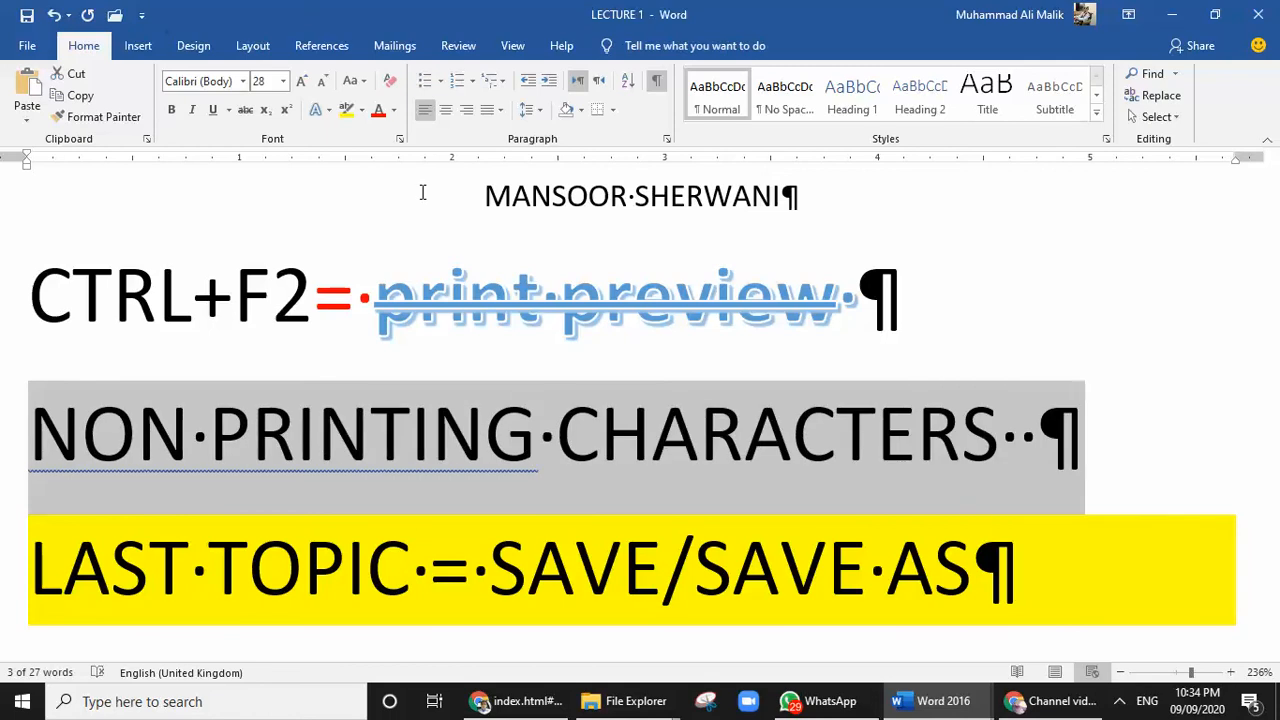
pyautogui.hotkey('shift', 'F3')
pyautogui.hotkey('shift', 'F3')
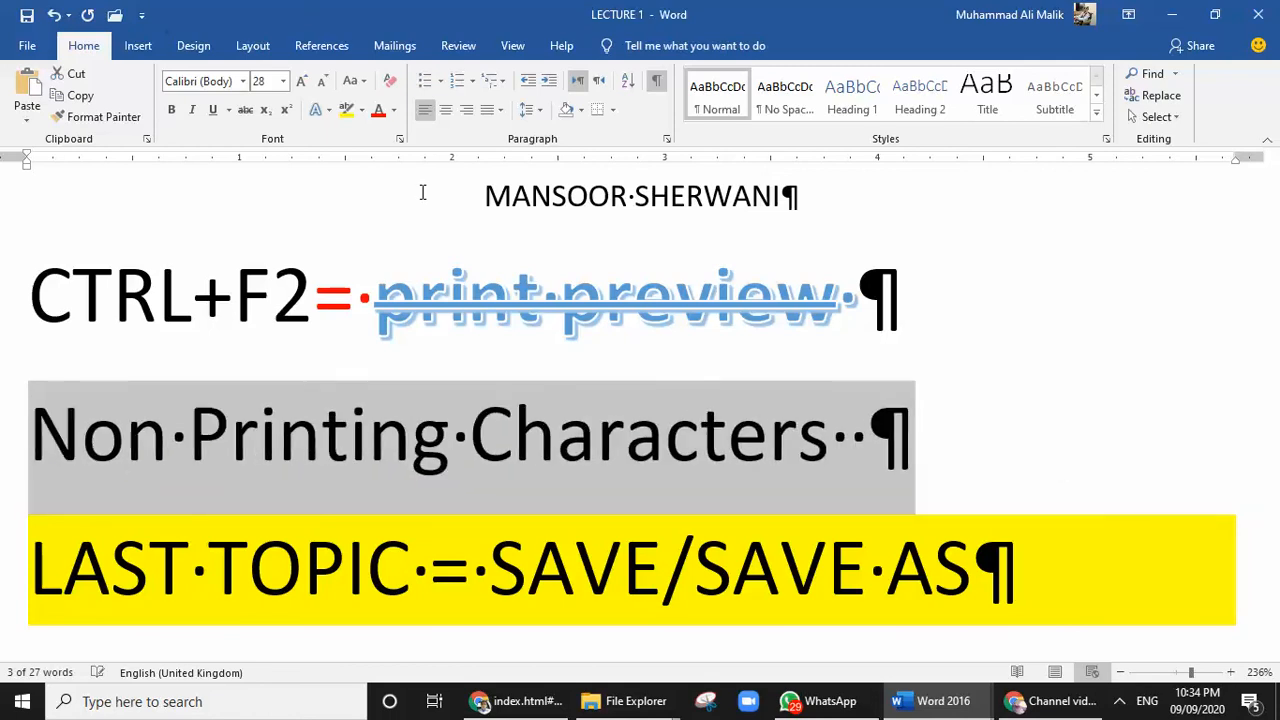
pyautogui.hotkey('shift', 'F3')
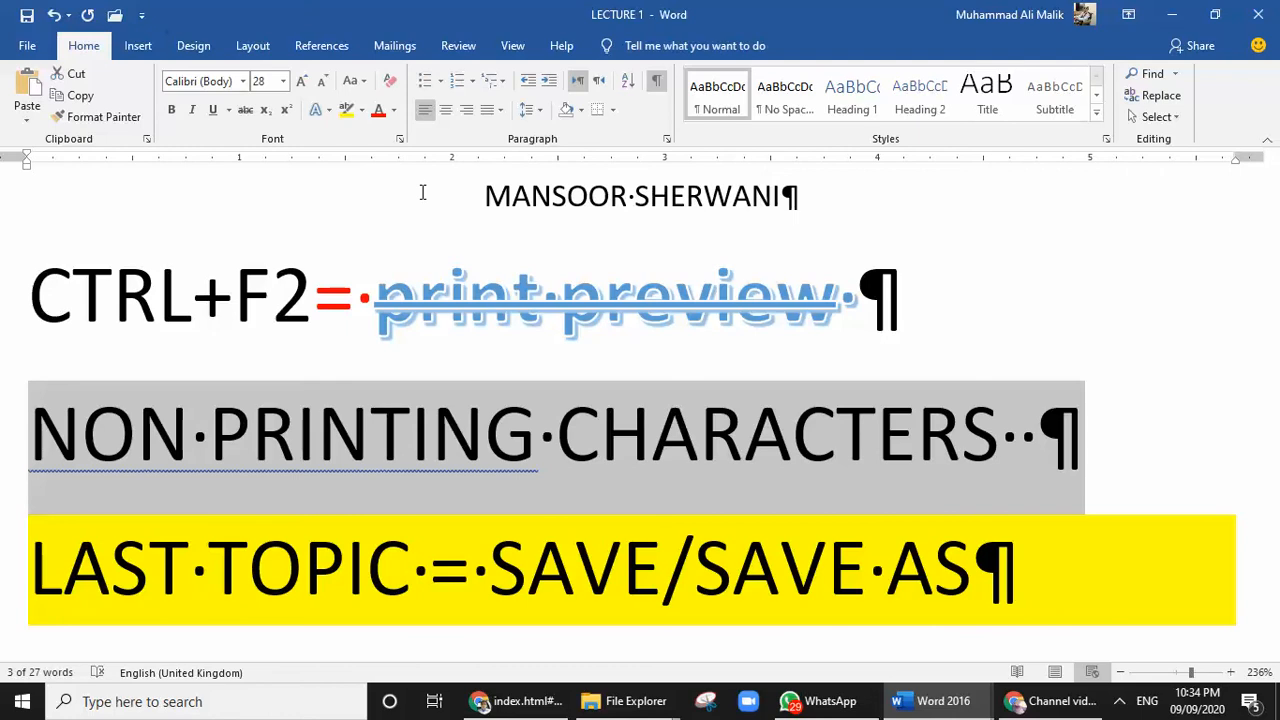
pyautogui.click(1121, 703)
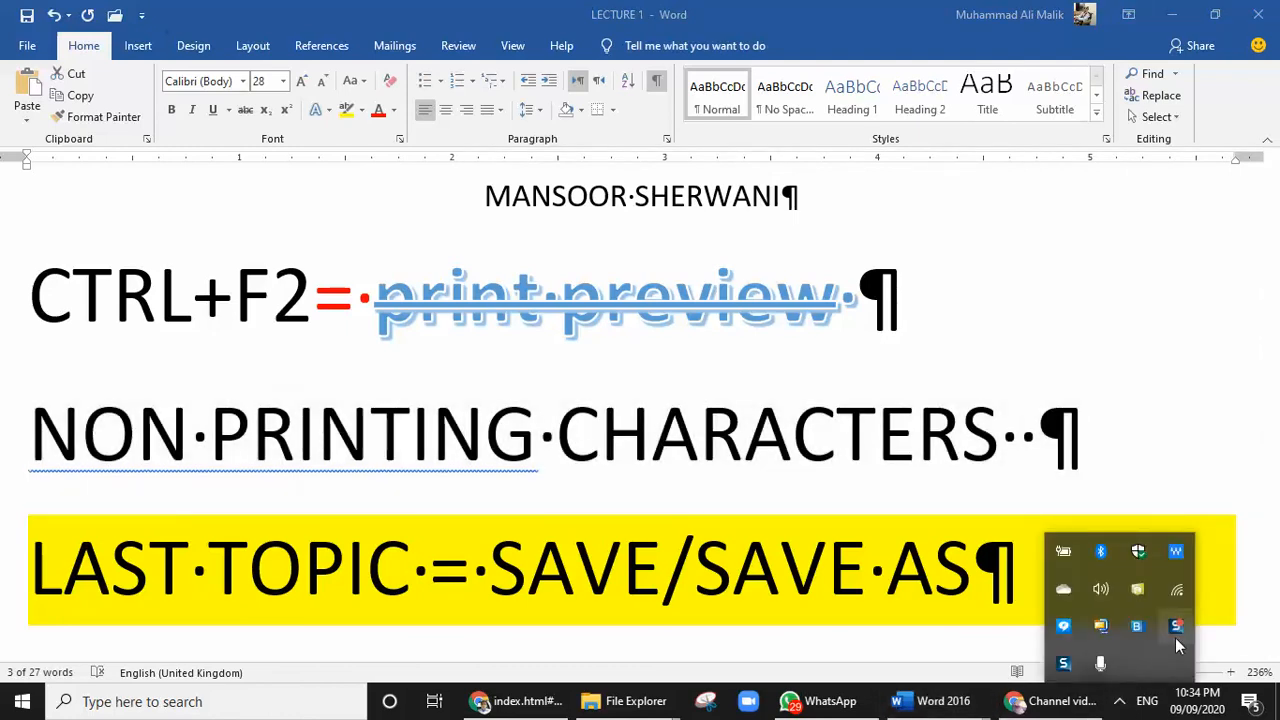